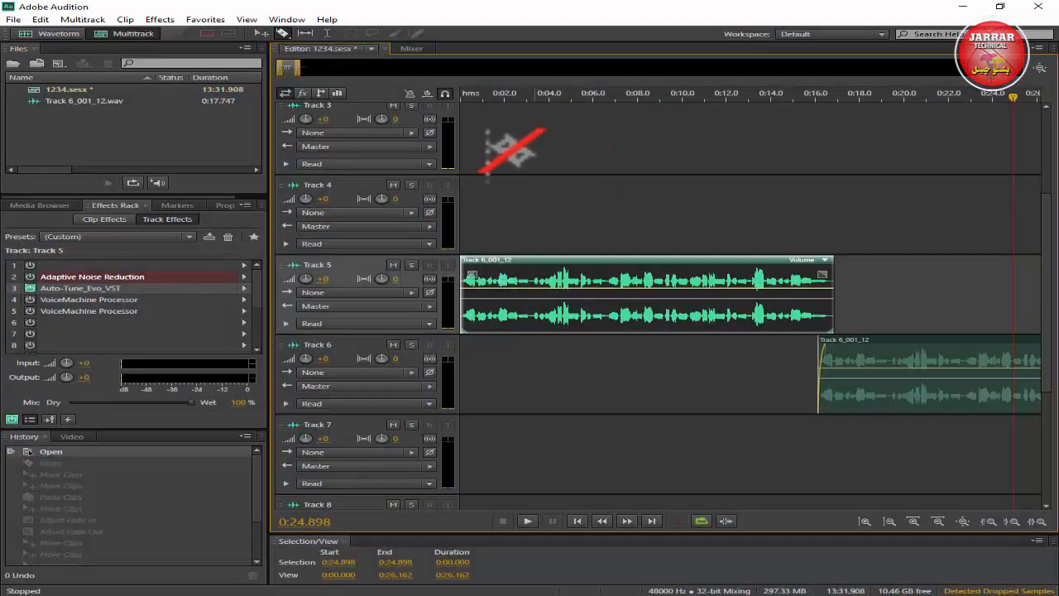
- Switch off the Classic Delay effect in the Master track's effects rack
left_click_drag(303, 72, 298, 72)
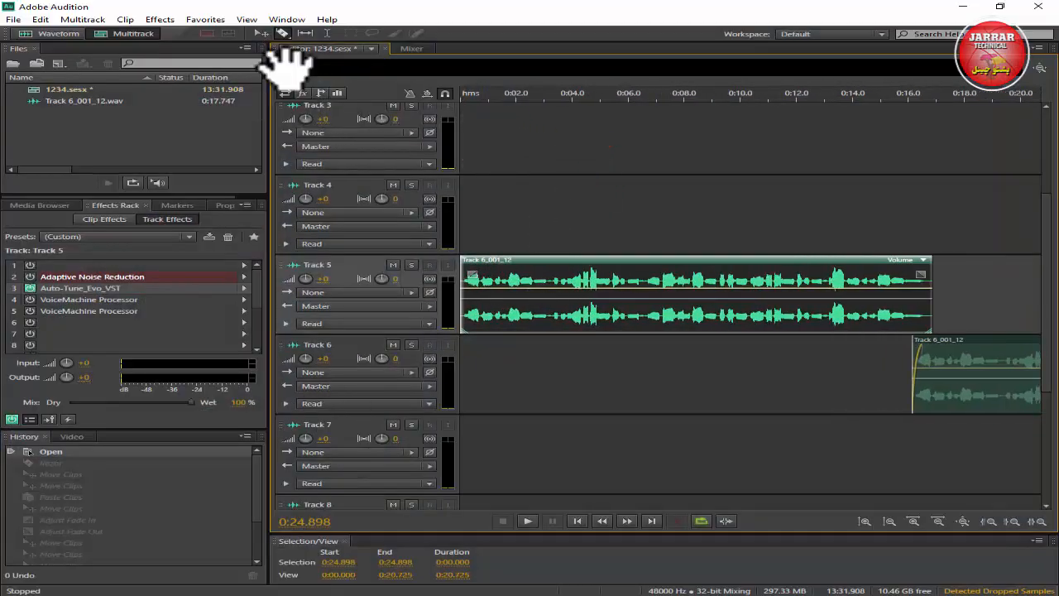
left_click(285, 73)
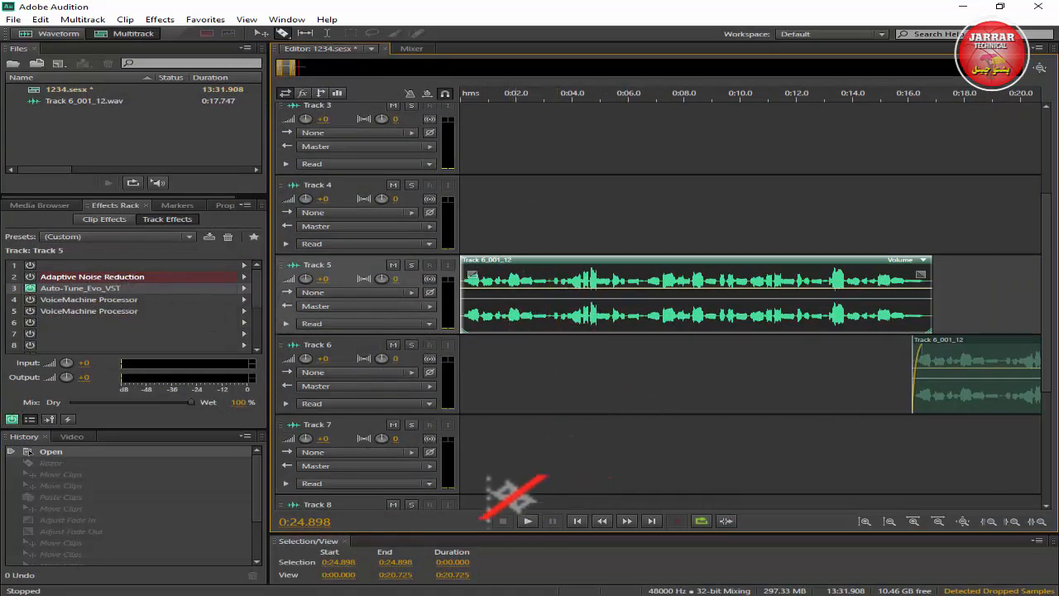
left_click(361, 430)
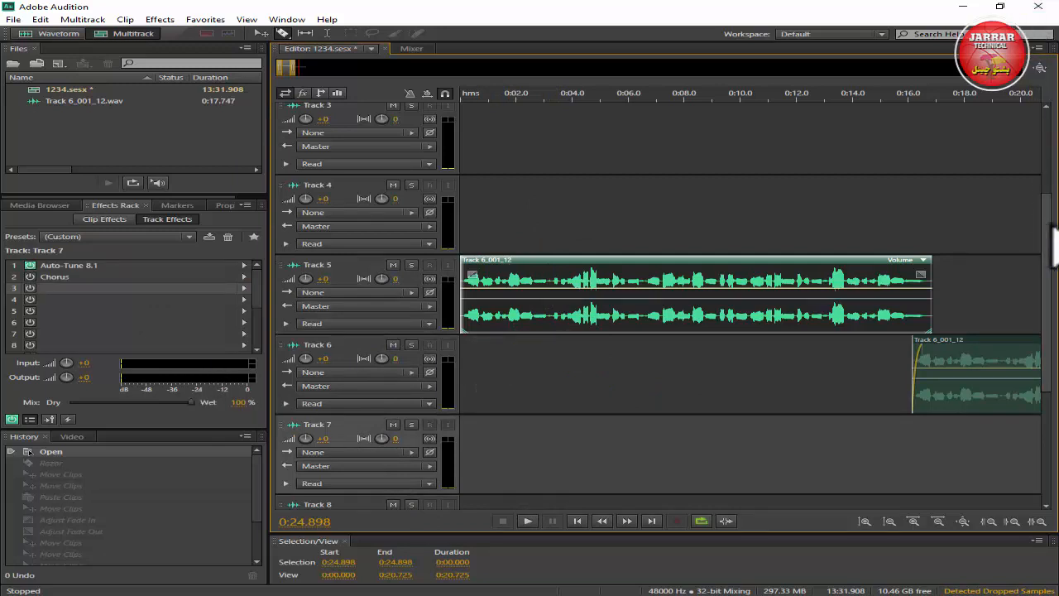
scroll(1045, 236, "down", 5)
left_click(366, 446)
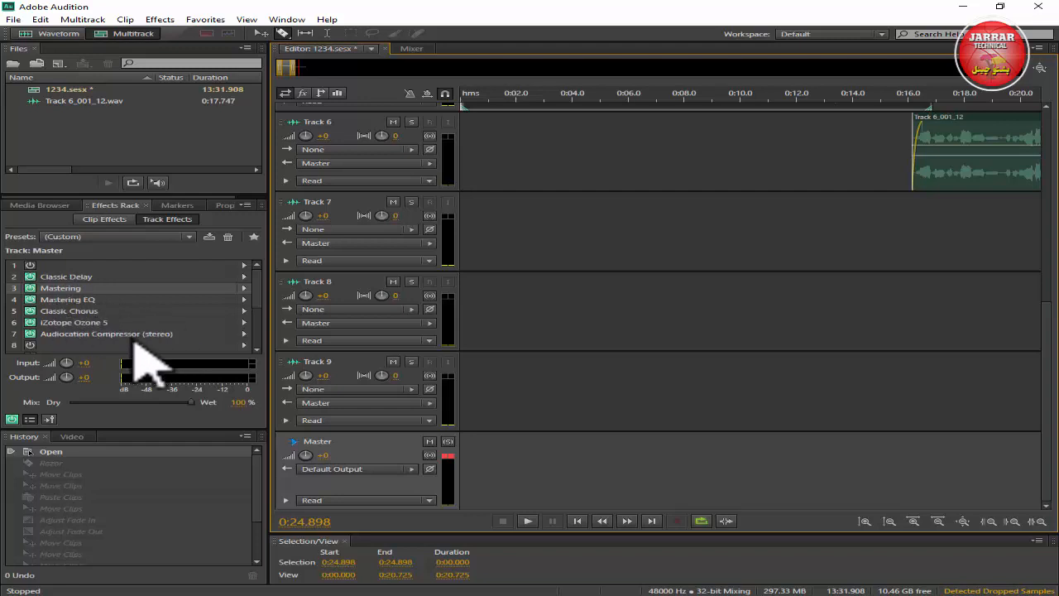
left_click(86, 277)
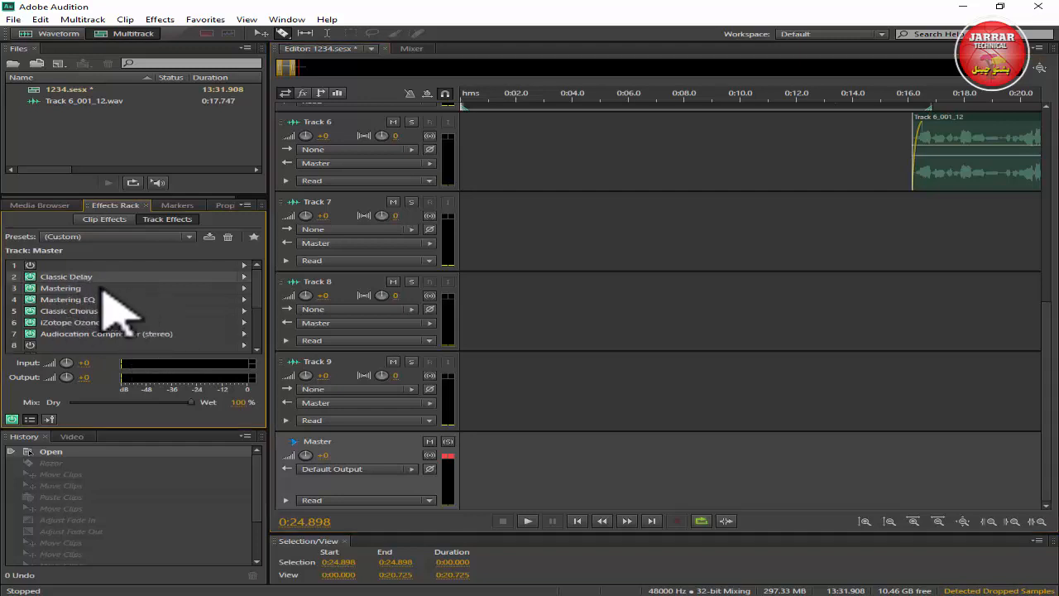
left_click(30, 277)
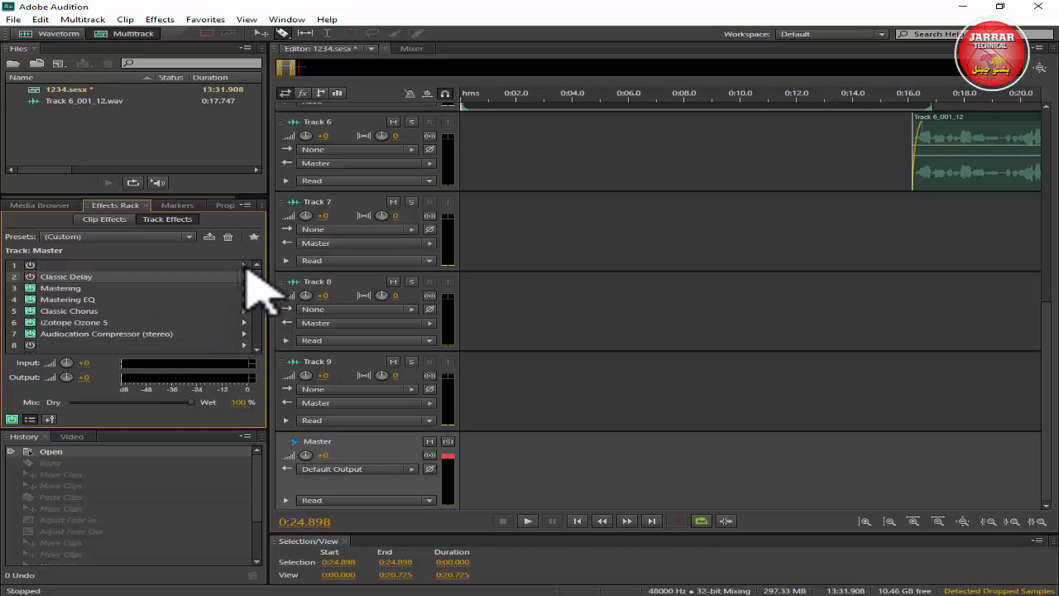
- Add the PSPaudioware.com VST effect PSP 84 to slot 1 of the Master track's effects rack
left_click(244, 265)
mouse_move(398, 433)
mouse_move(560, 451)
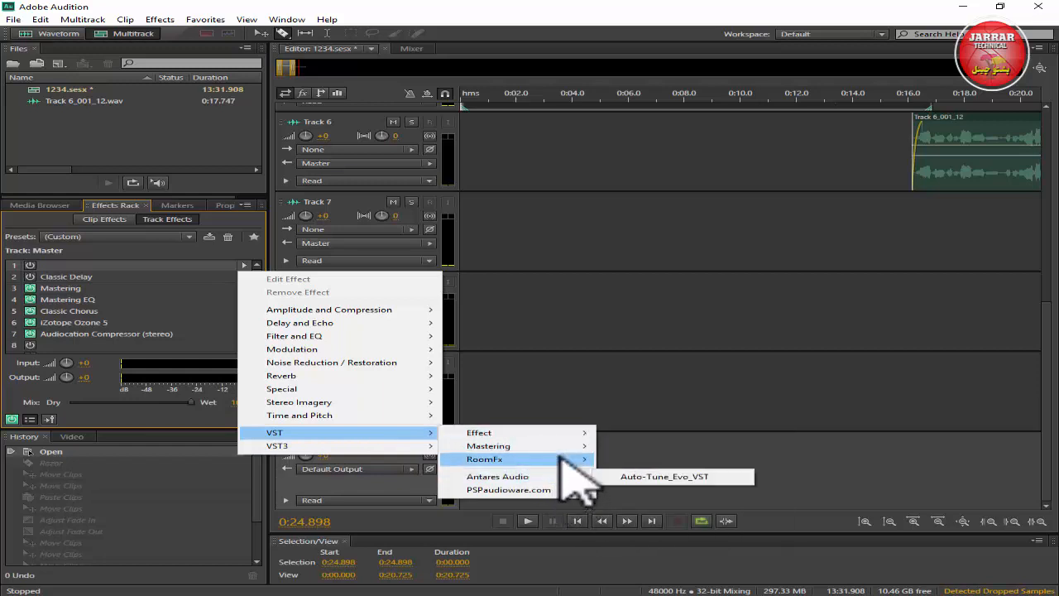
mouse_move(540, 432)
mouse_move(716, 512)
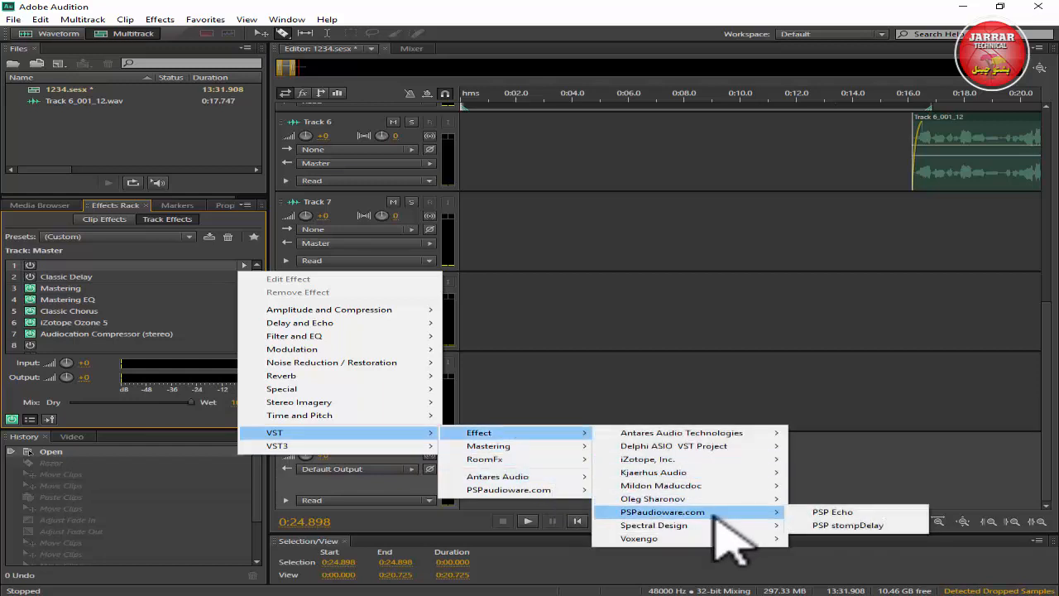
mouse_move(567, 490)
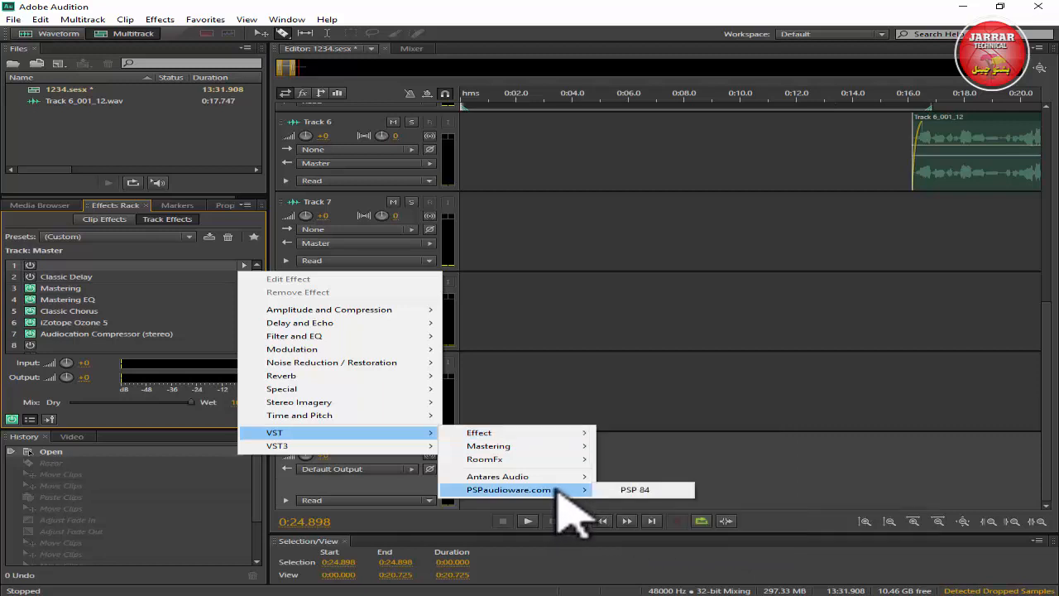
left_click(654, 490)
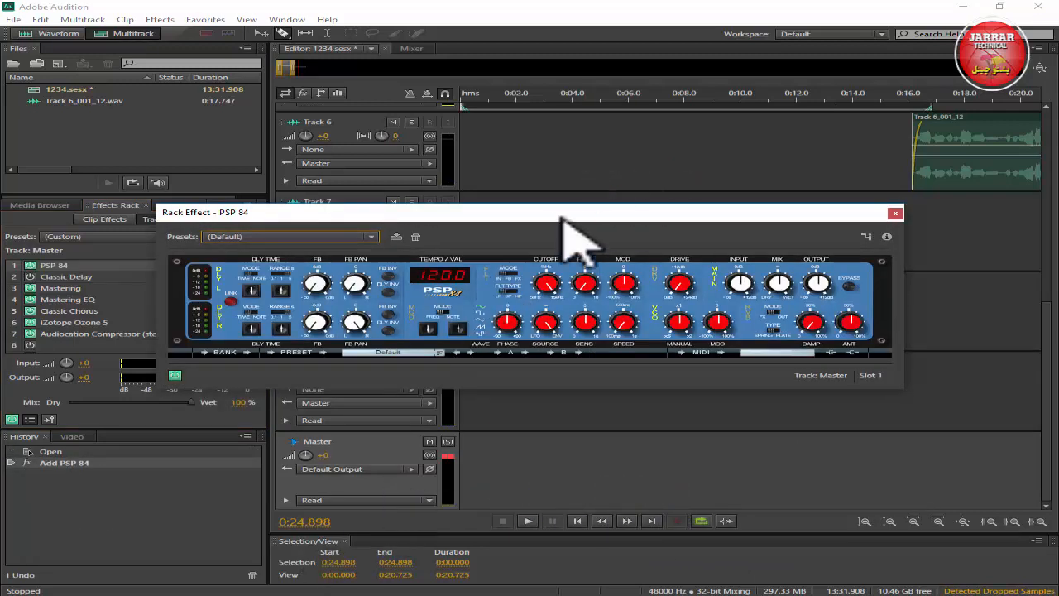
left_click_drag(563, 218, 607, 234)
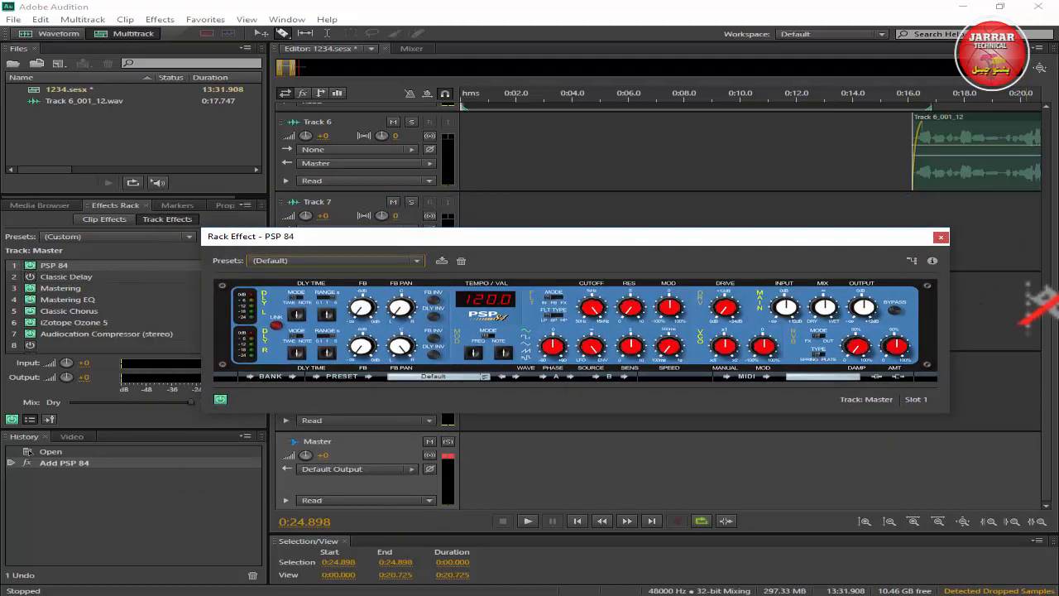
- Bypass PSP 84 on the Master track and listen to the Track 5 vocal from the session start, stopping partway
left_click_drag(1048, 318, 1048, 239)
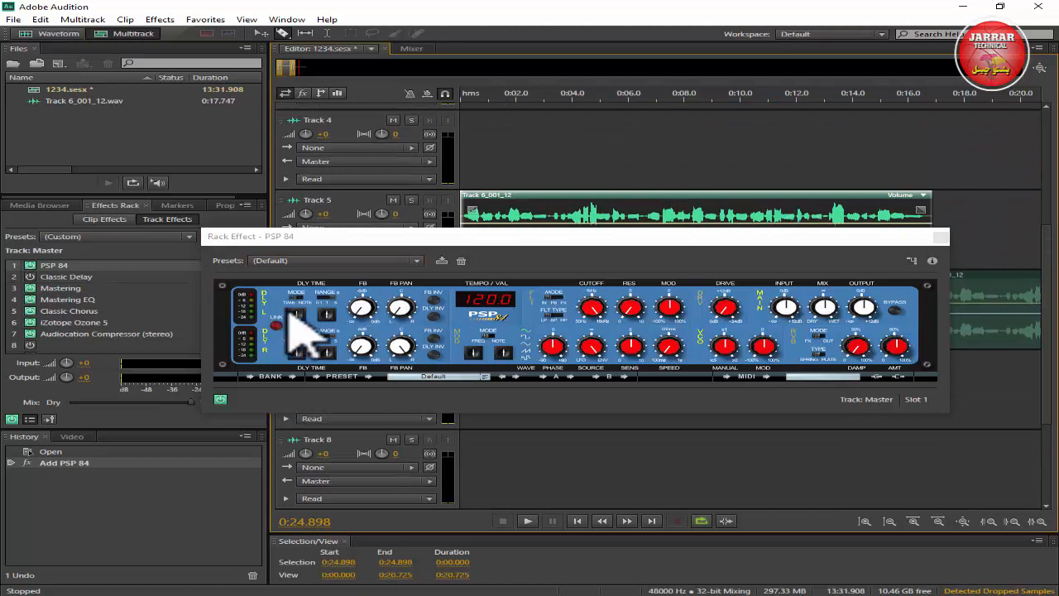
left_click(31, 266)
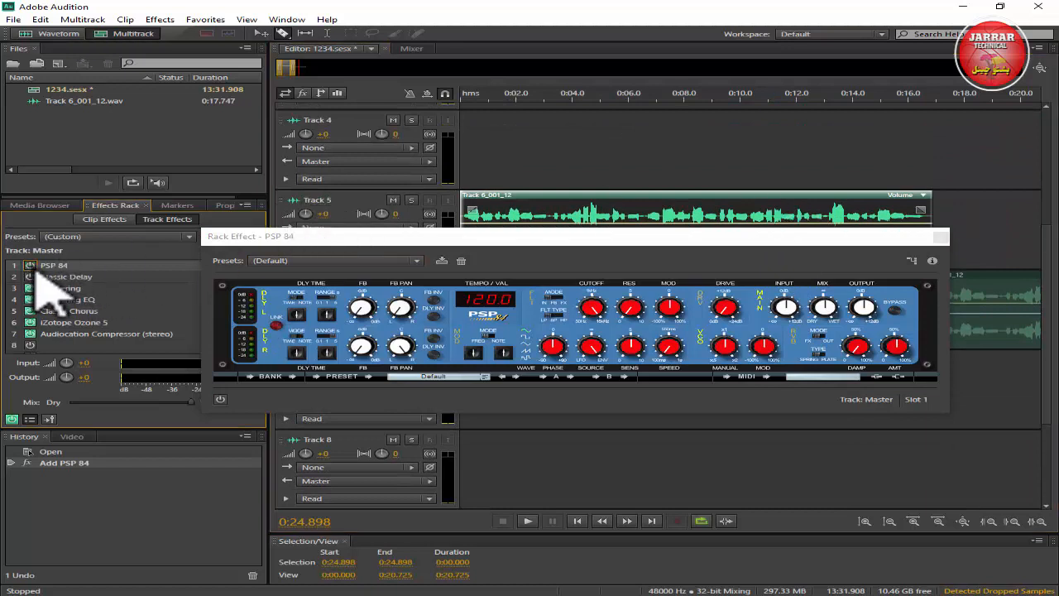
left_click(578, 523)
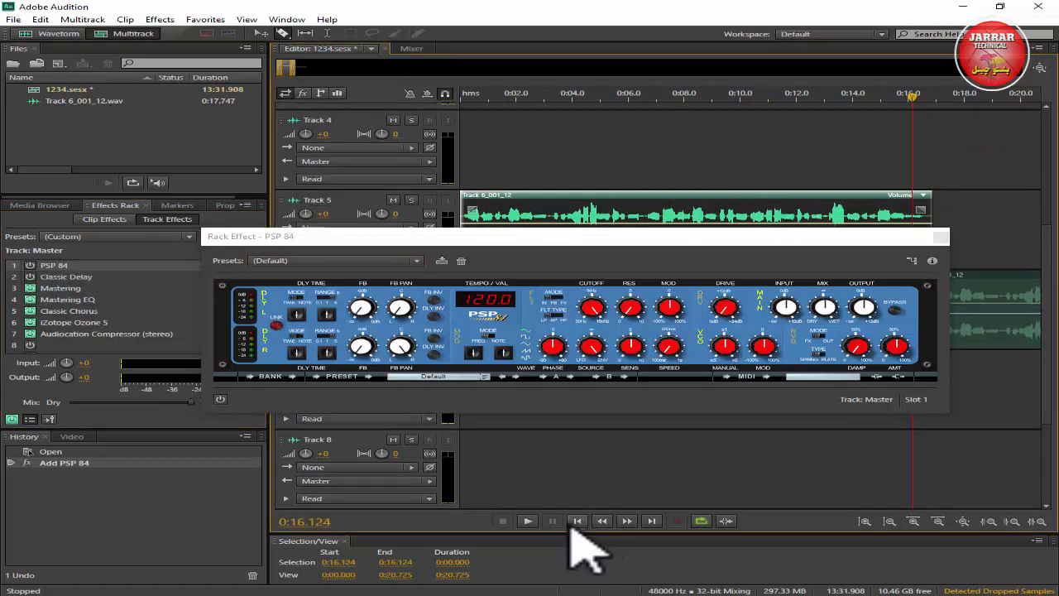
left_click(528, 522)
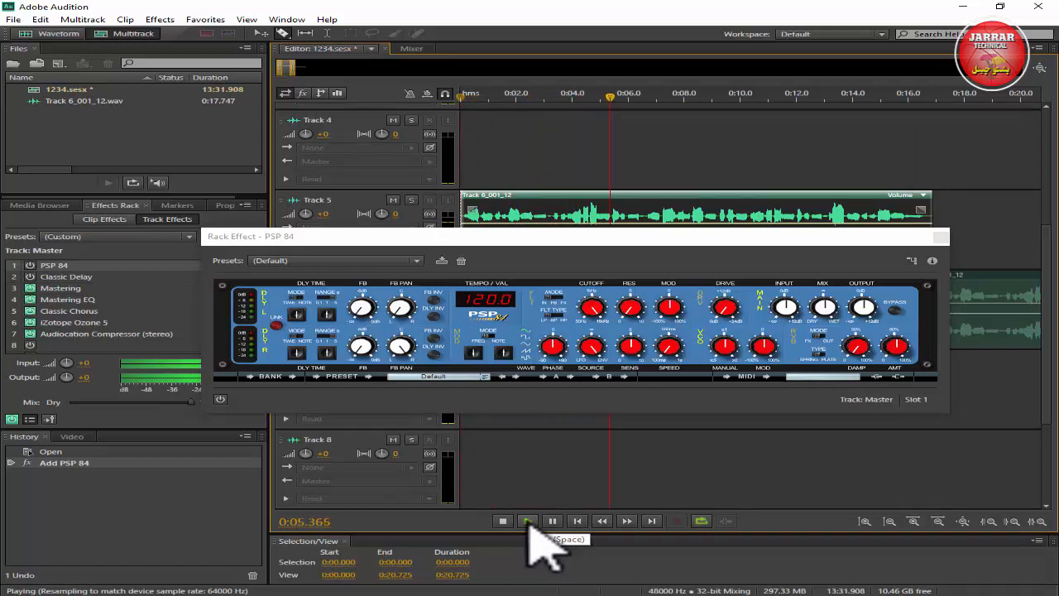
left_click(358, 201)
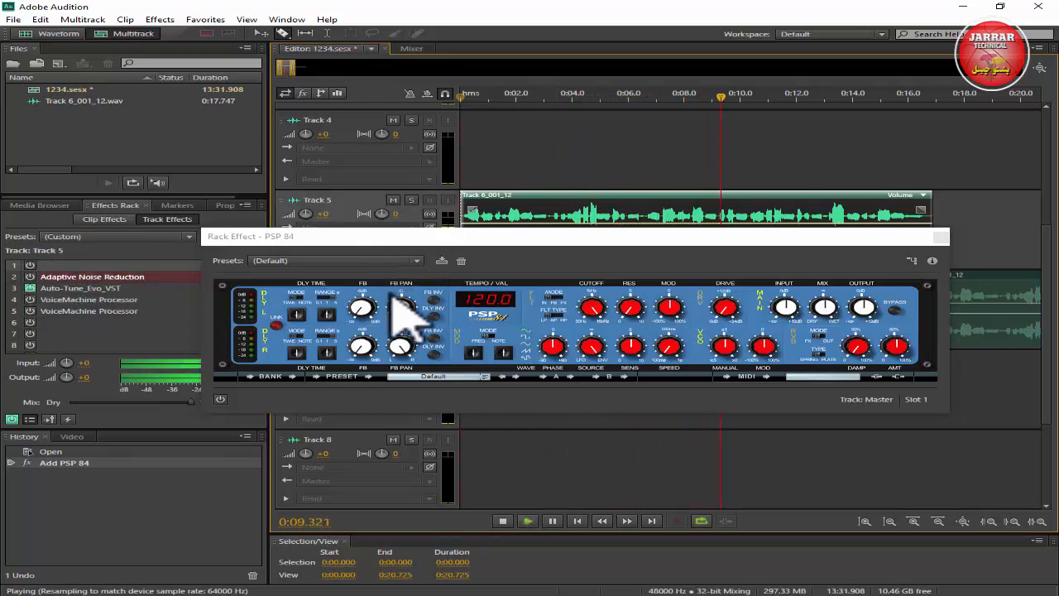
left_click(345, 542)
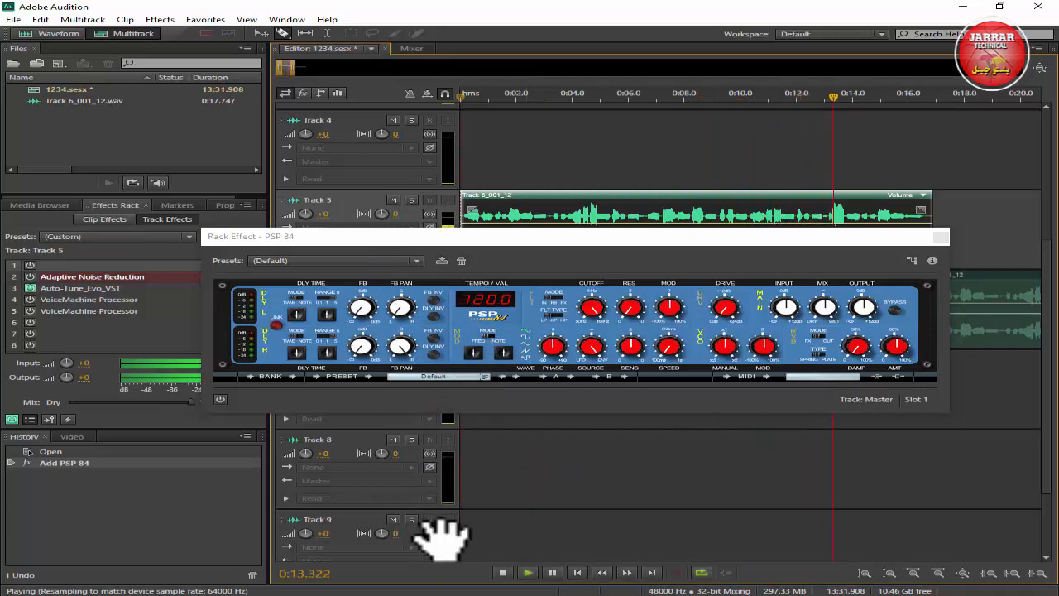
left_click(504, 572)
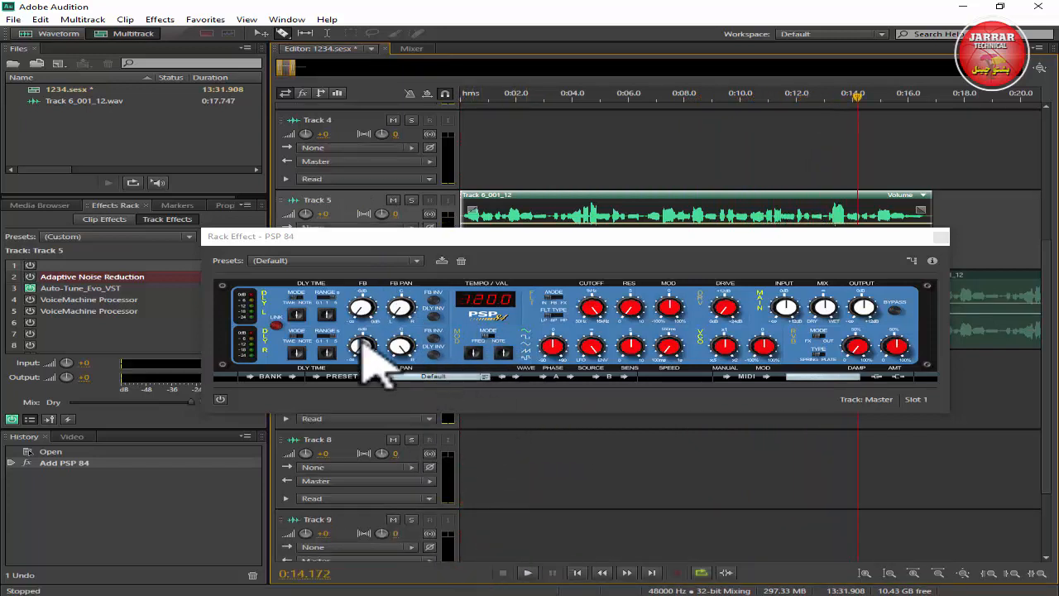
- Turn PSP 84 back on for the Master track and listen from the session start with its default settings
left_click(364, 523)
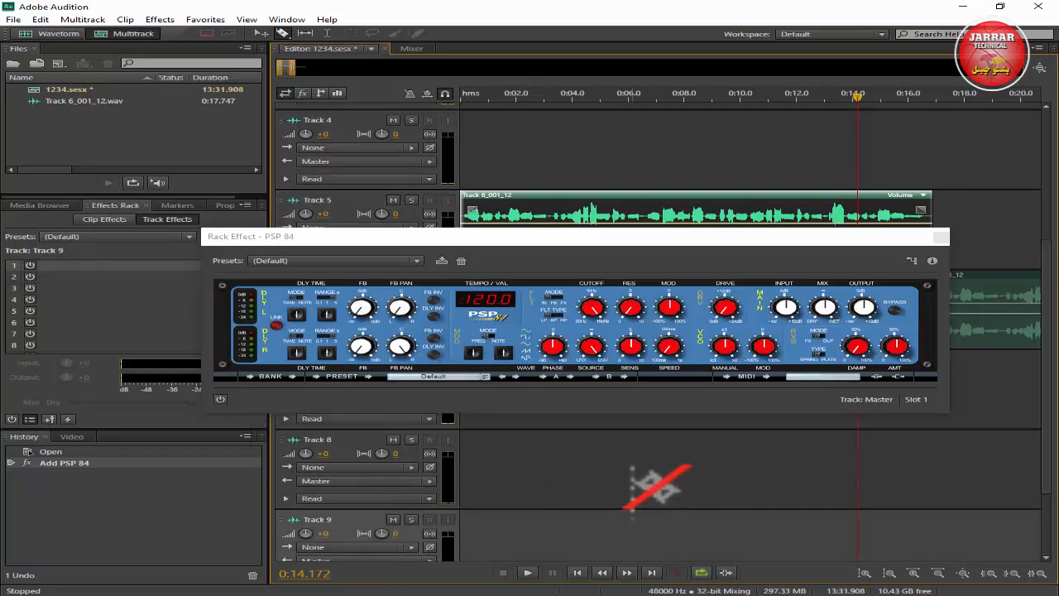
scroll(1047, 418, "down", 3)
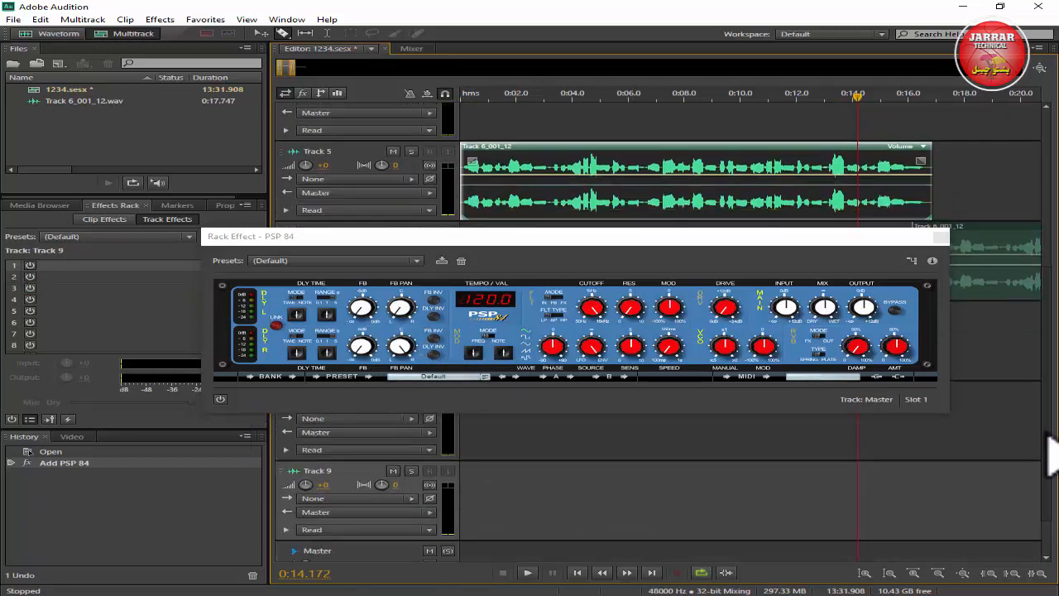
left_click(377, 518)
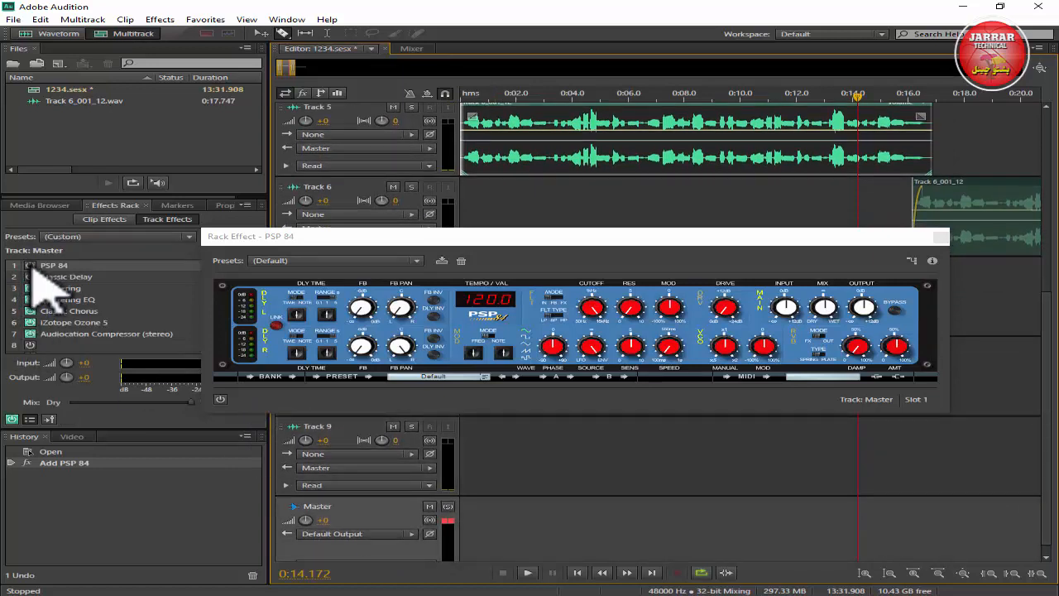
left_click(577, 572)
left_click(528, 572)
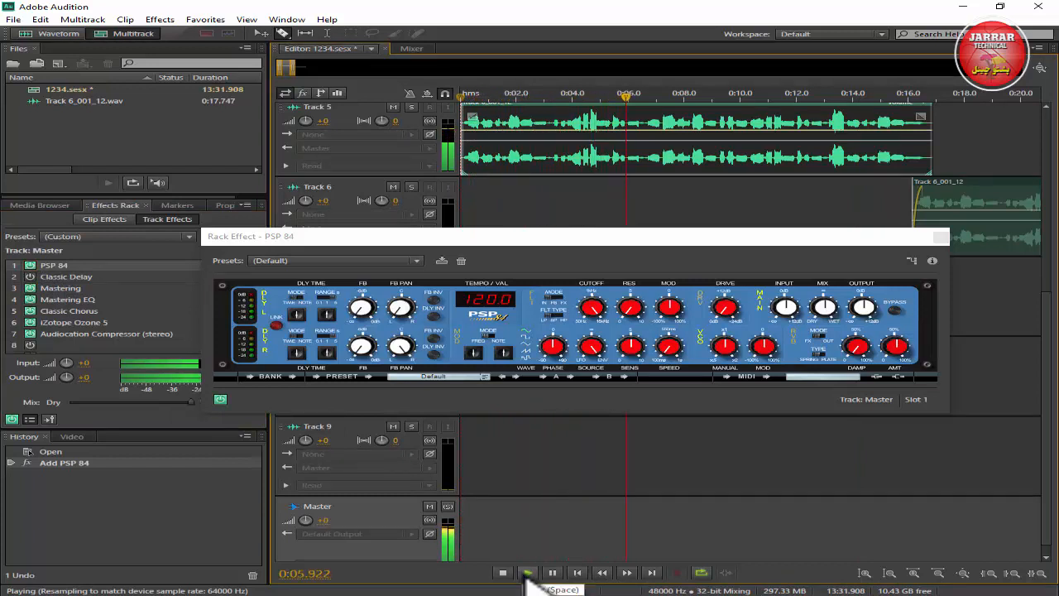
left_click(503, 573)
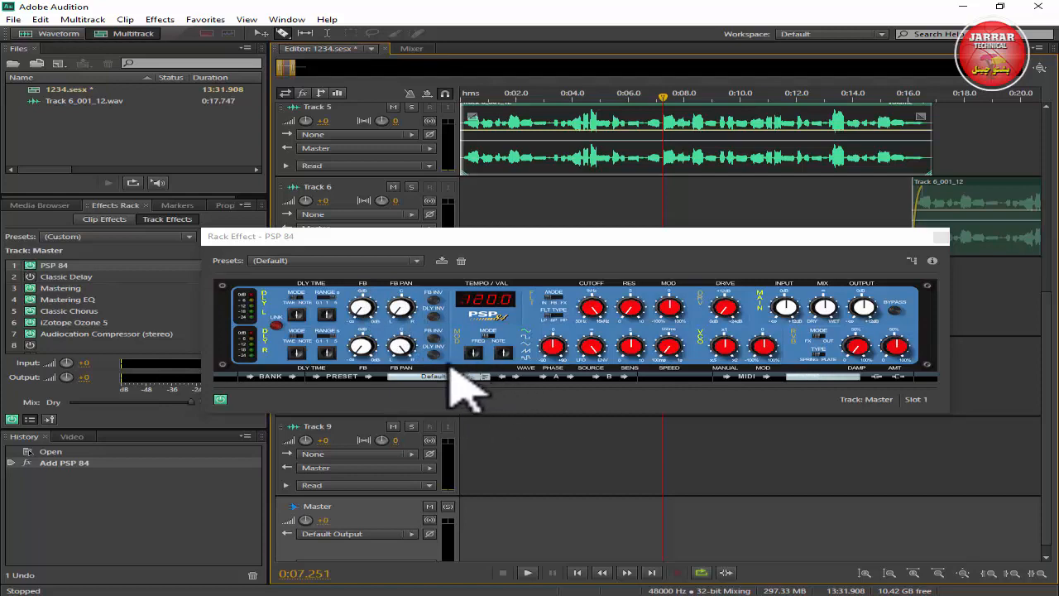
- Load the 1 6-1 12 Feedback preset in the slot 1 PSP 84 effect
left_click(488, 379)
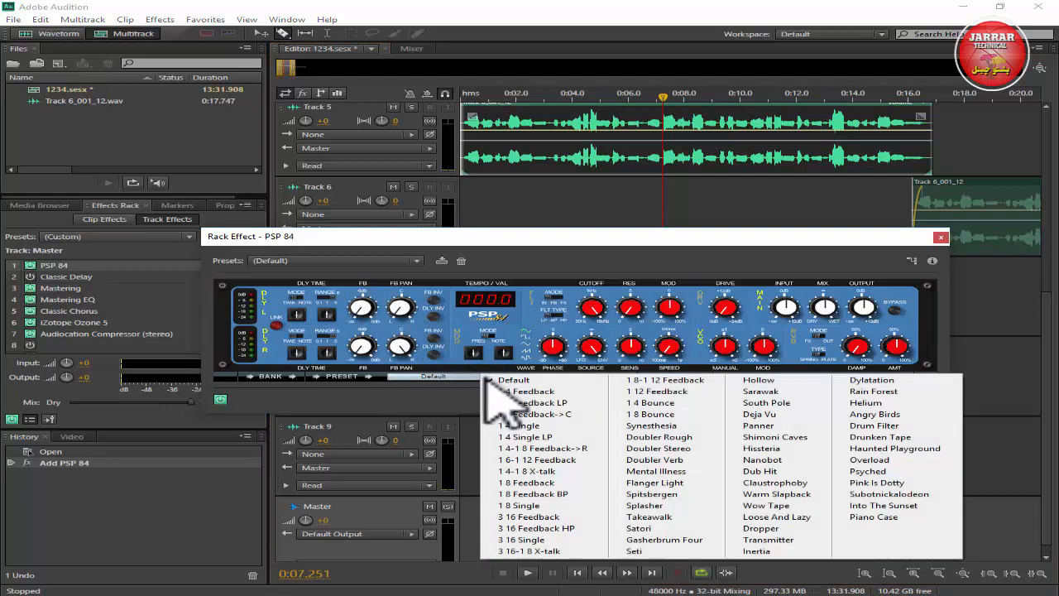
left_click(373, 378)
left_click(486, 376)
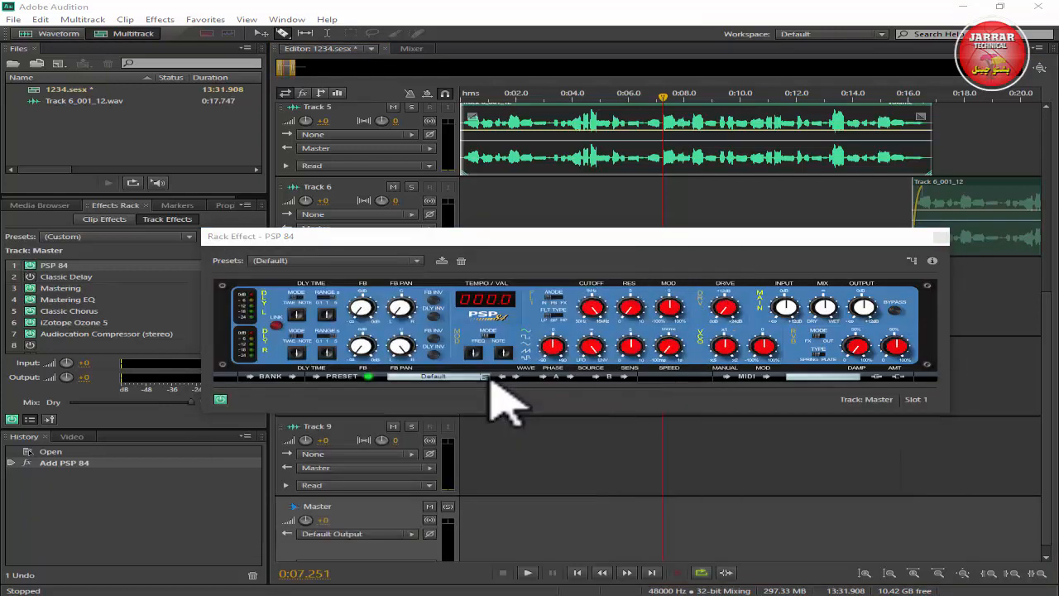
left_click(711, 254)
left_click(487, 378)
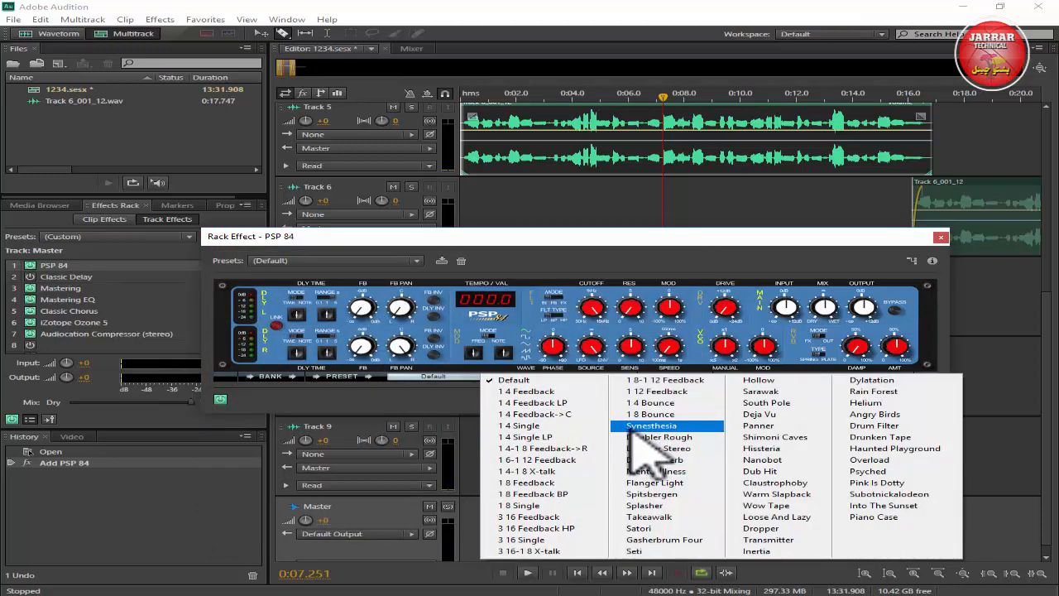
left_click(546, 460)
- Play the session from the start to audition the 1 6-1 12 Feedback preset, stopping partway
left_click(577, 572)
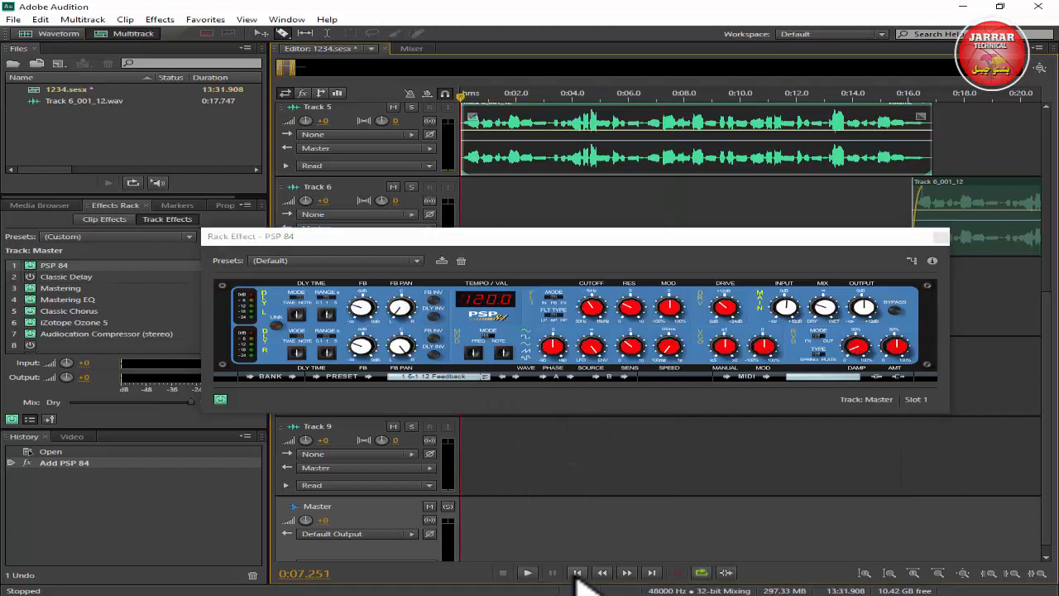
left_click(527, 573)
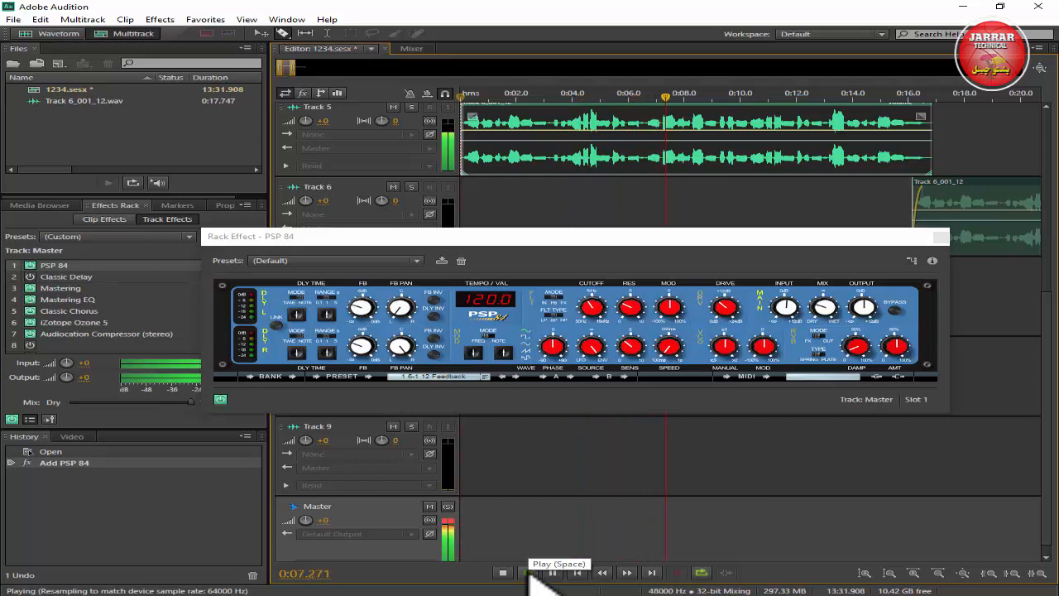
left_click(528, 573)
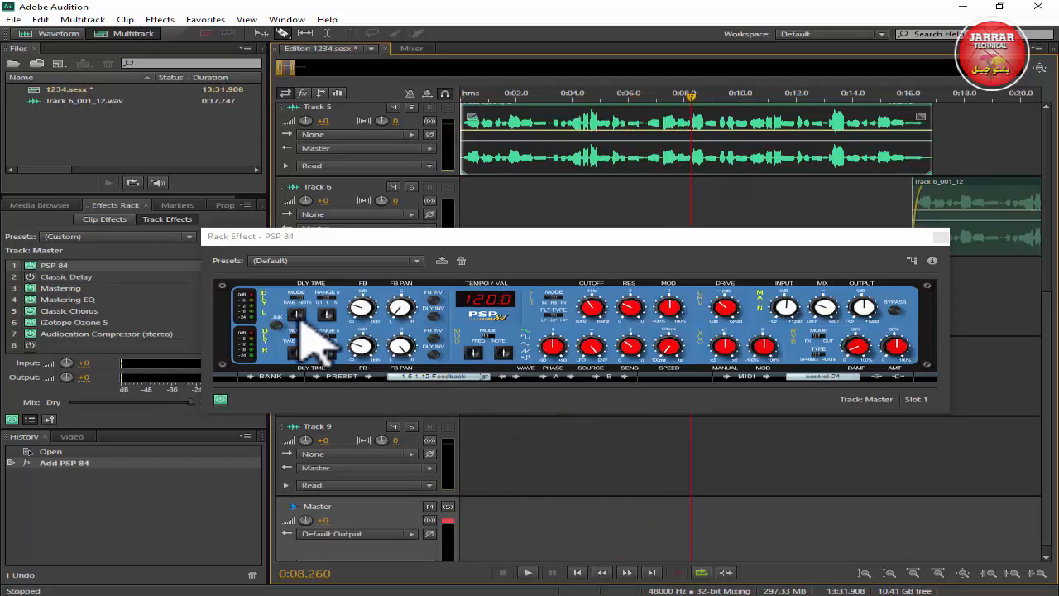
- Move the PSP 84 window clear of the effects rack and shift Classic Delay to slot 3, freeing slot 2
left_click_drag(621, 236, 713, 411)
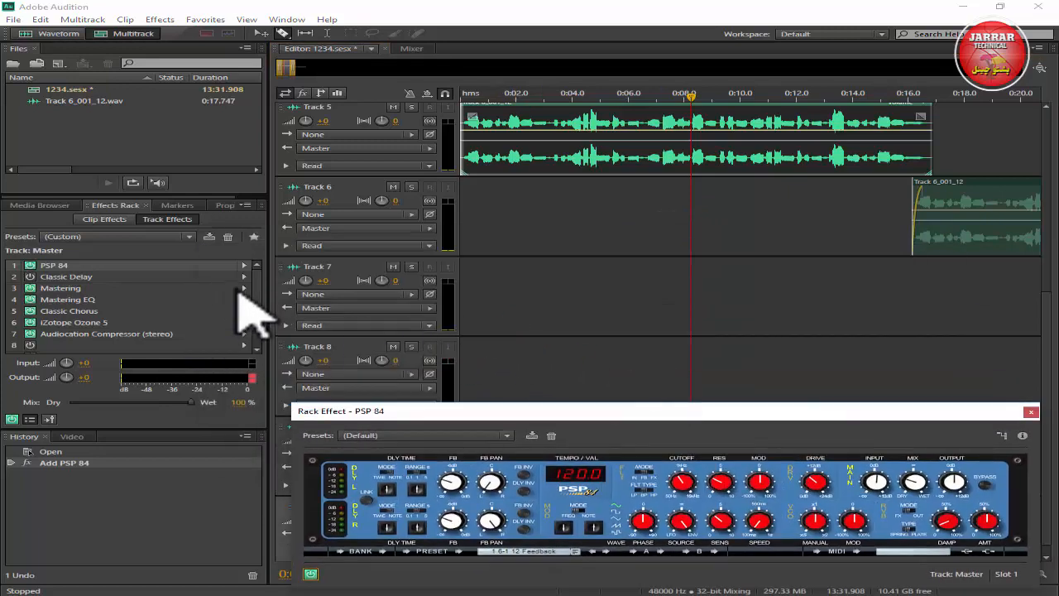
left_click(56, 290)
left_click_drag(56, 290, 58, 290)
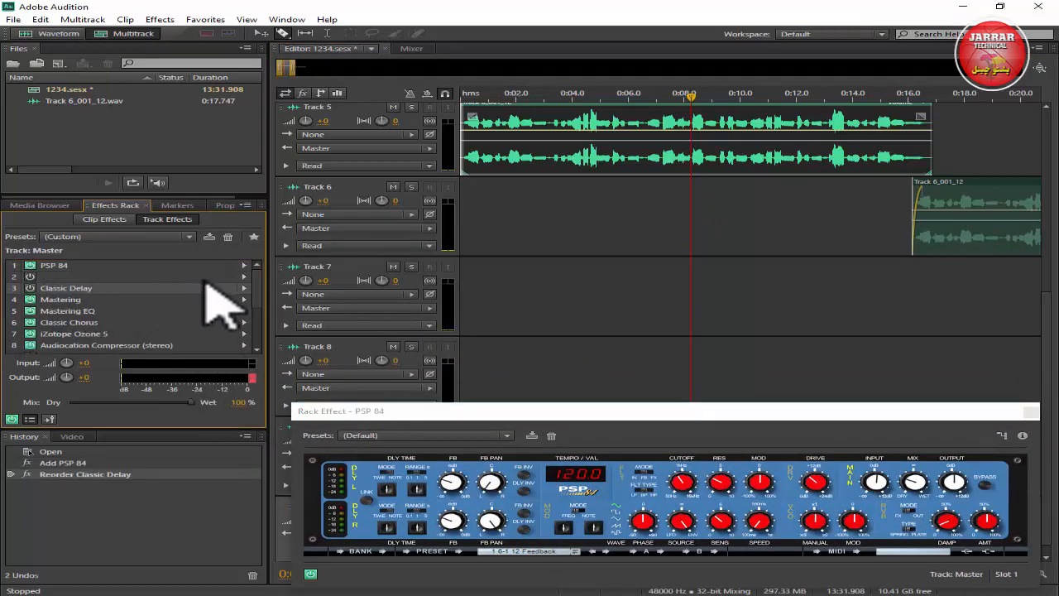
- Add a second PSP 84 effect to slot 2 of the Master rack and load its Hissteria preset
left_click(244, 277)
mouse_move(418, 447)
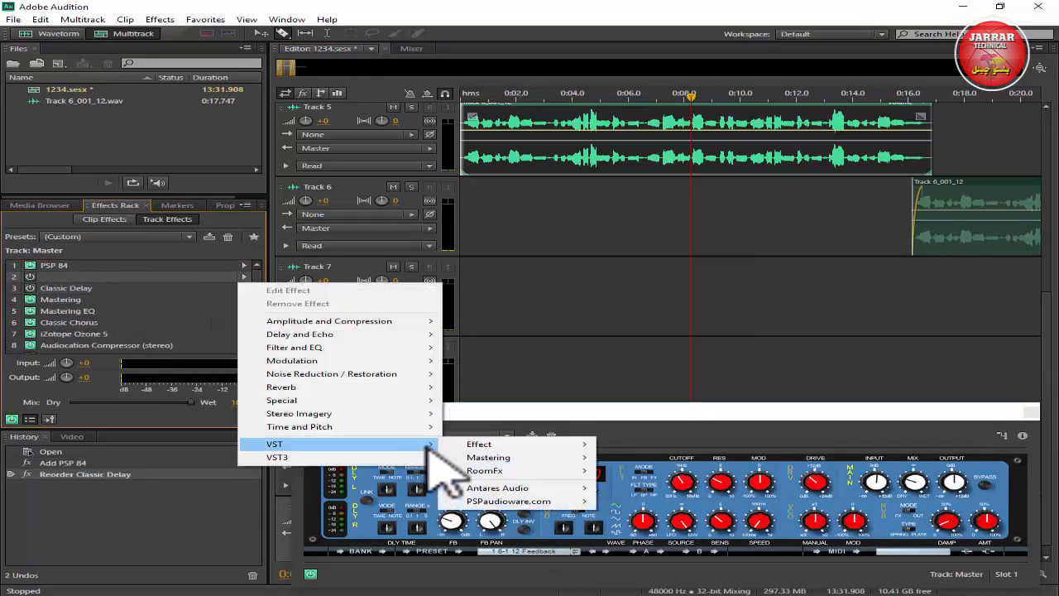
mouse_move(580, 501)
left_click(634, 501)
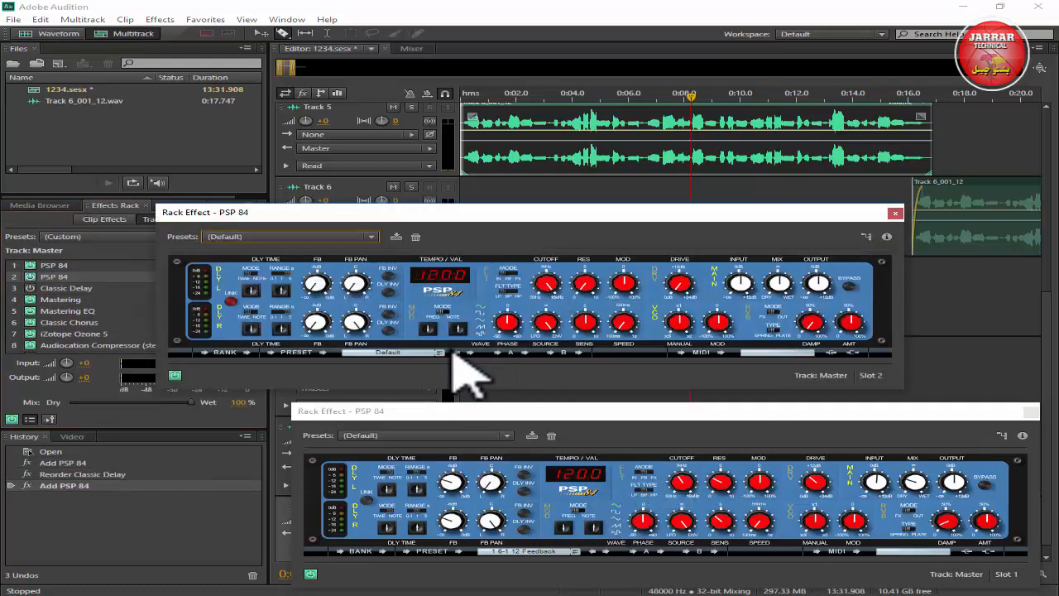
left_click(442, 355)
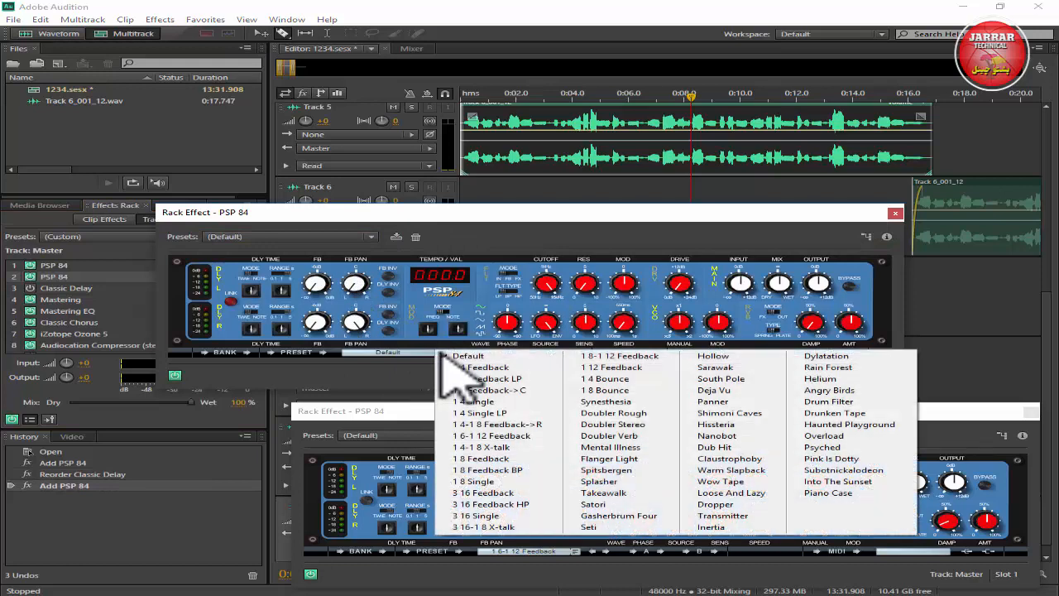
left_click(739, 424)
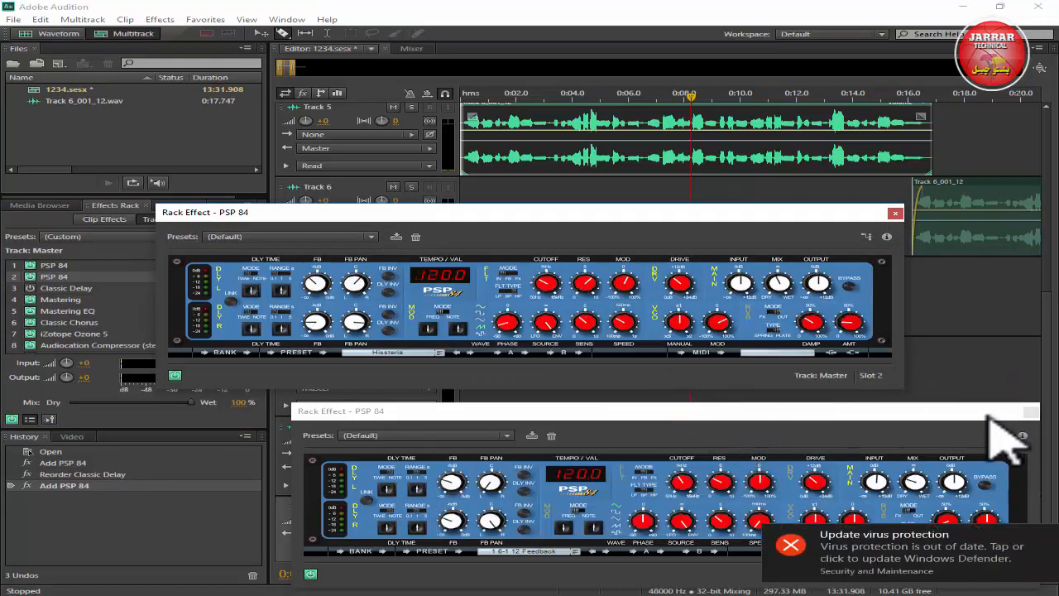
- Close the slot 1 PSP 84 window and play the session from the start to audition the Hissteria preset
left_click_drag(985, 414, 856, 411)
left_click(902, 409)
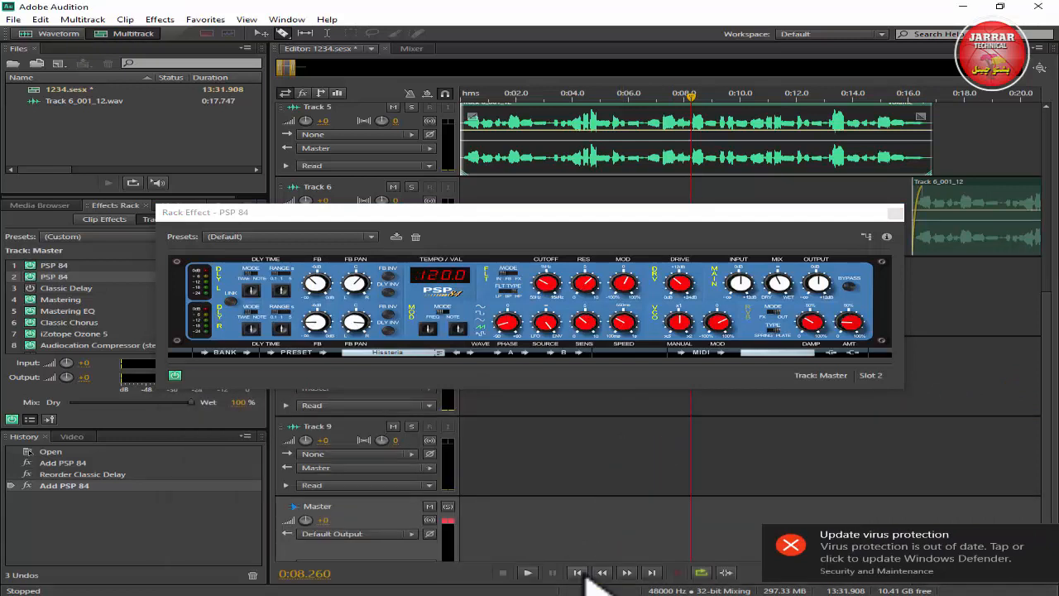
left_click(527, 573)
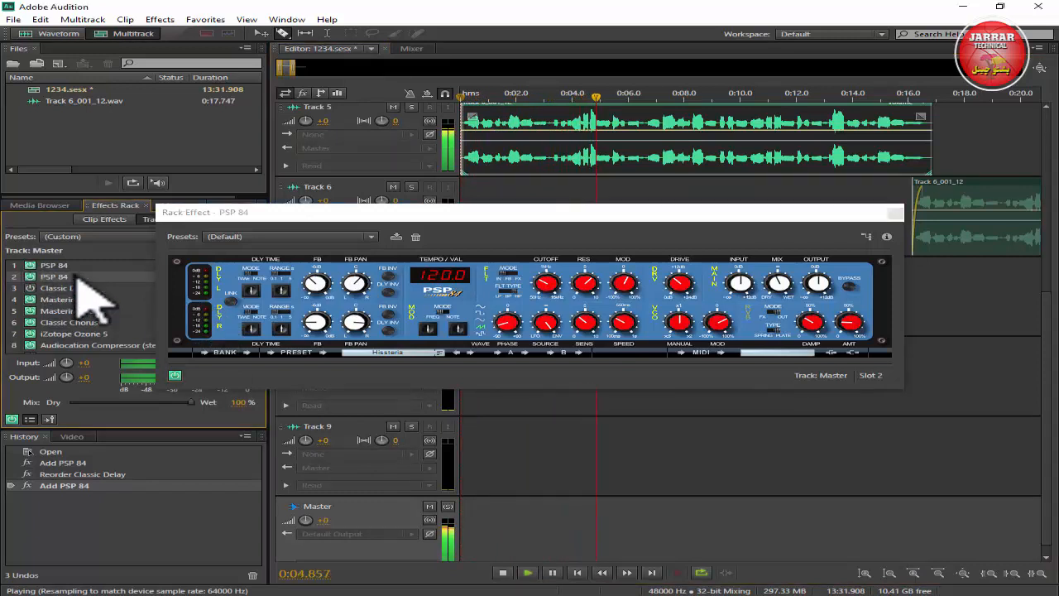
- Audition the slot 2 PSP 84 presets from Nanobot through Wow Tape during playback, restarting from the beginning partway, and stop playback
left_click(471, 354)
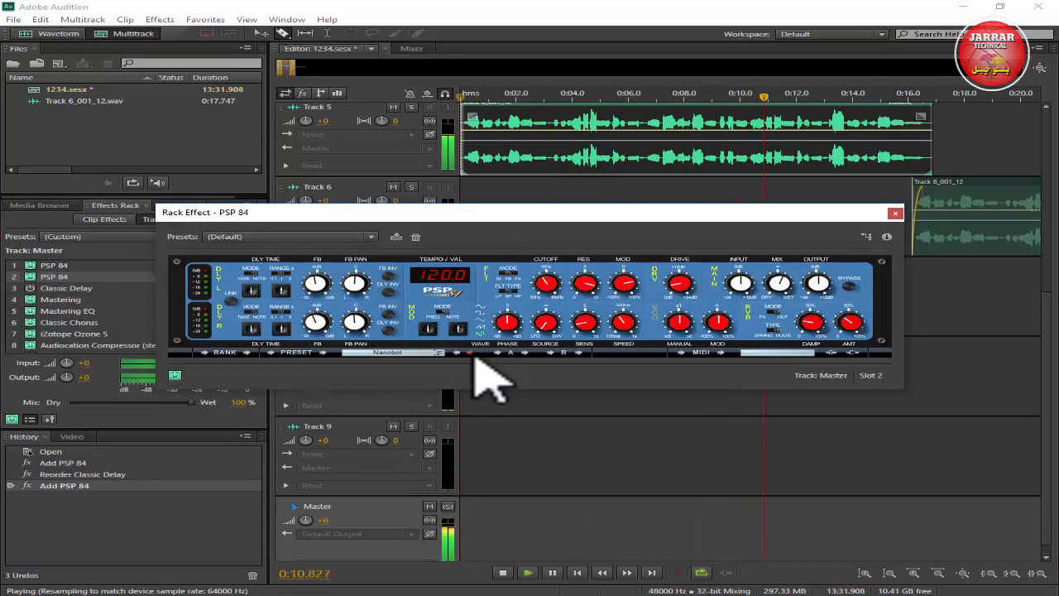
left_click(471, 353)
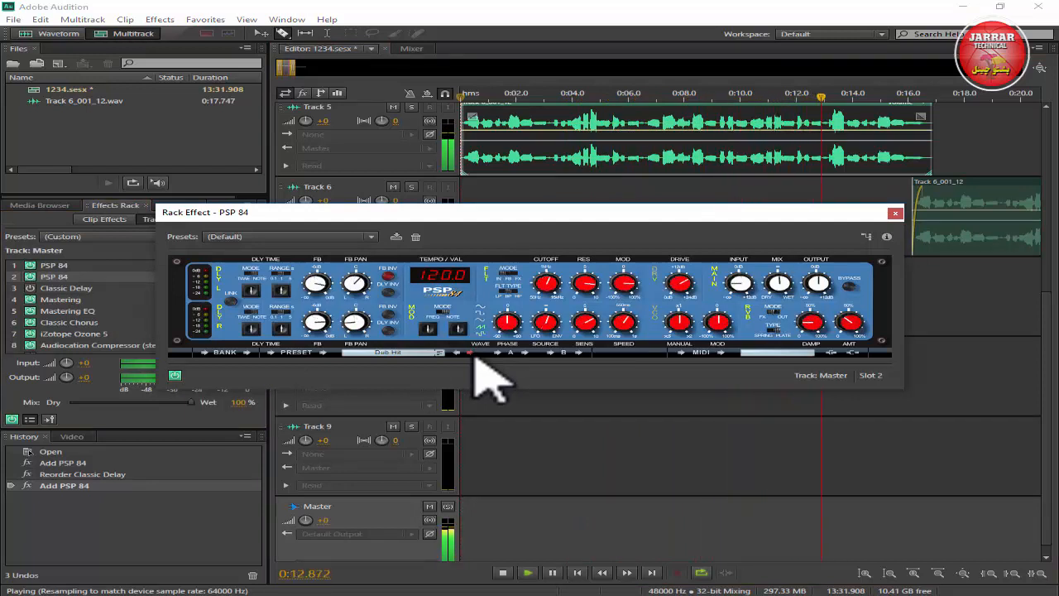
left_click(461, 99)
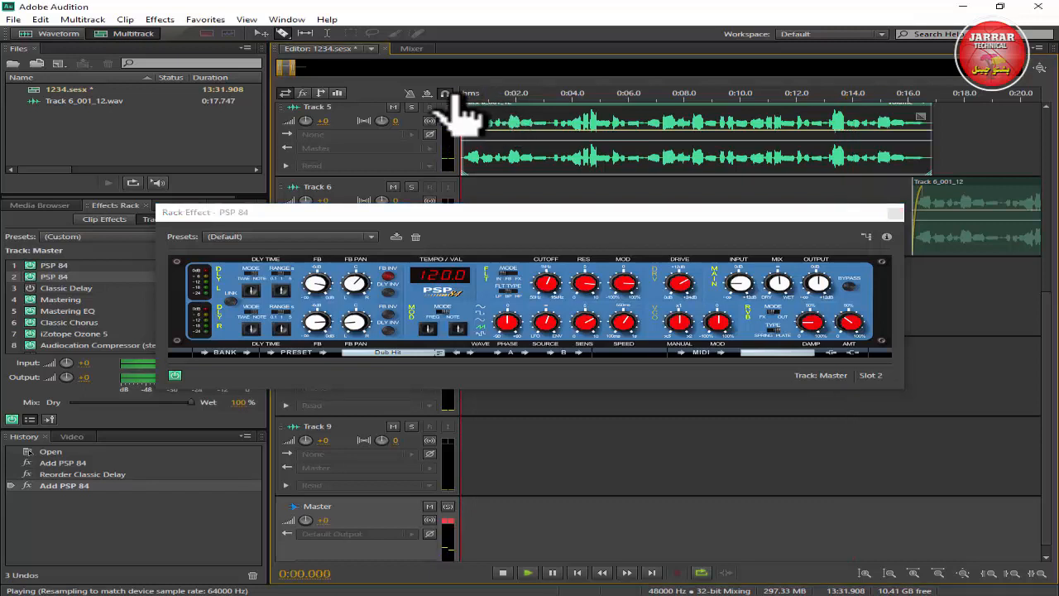
left_click(471, 353)
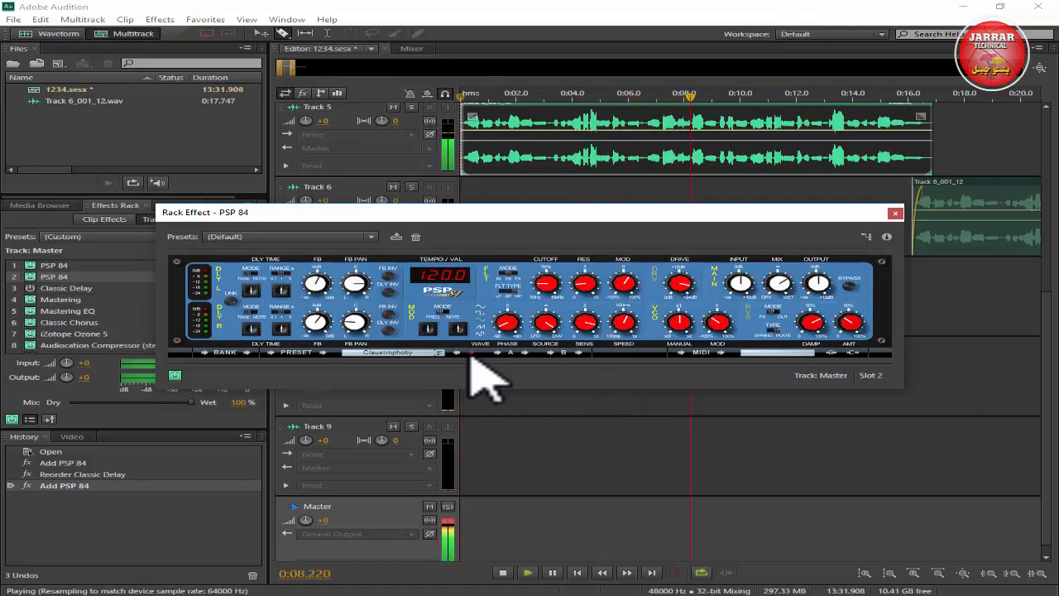
left_click(471, 353)
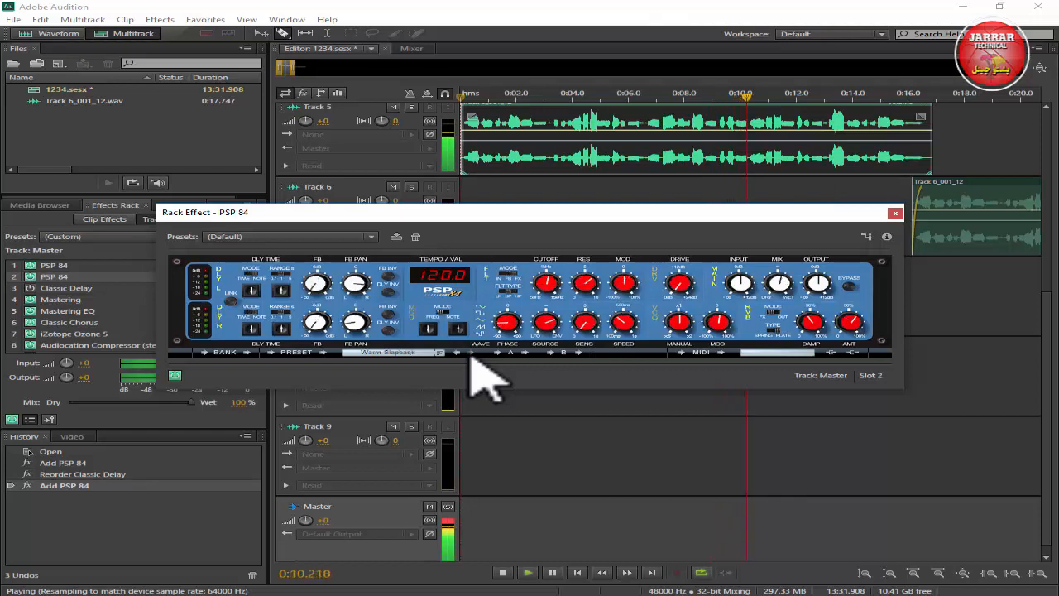
left_click(471, 353)
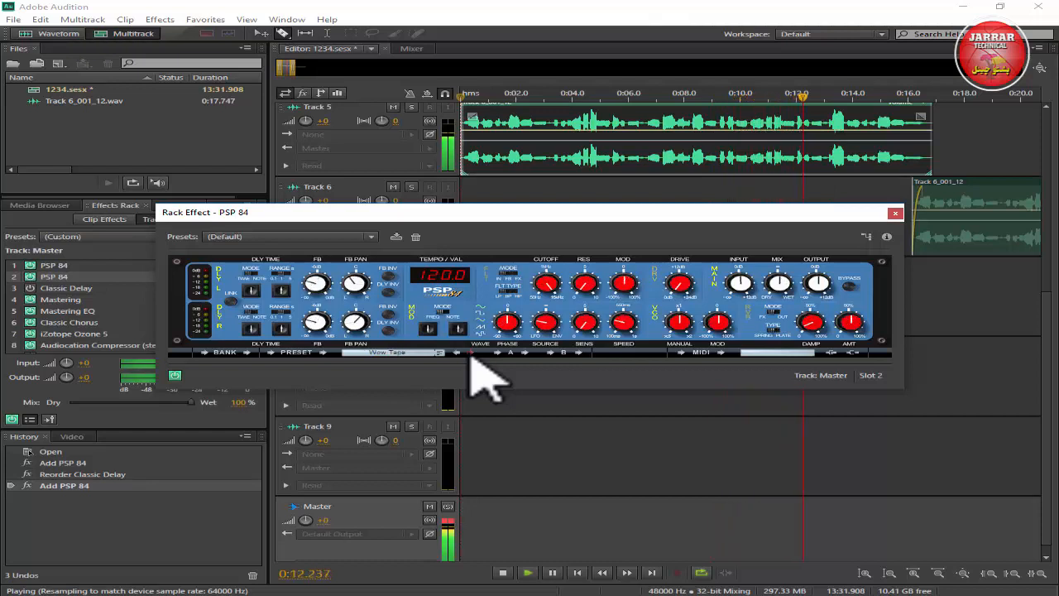
left_click(504, 573)
- Load the Doubler Rough preset in the slot 2 PSP 84, and briefly open the slot 1 PSP 84 window for comparison
left_click(440, 352)
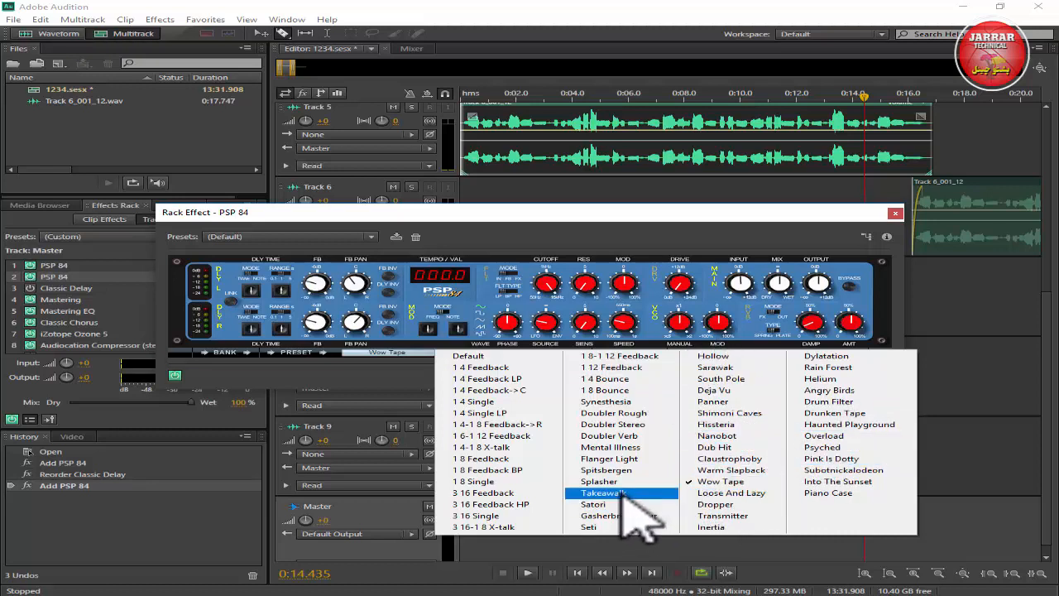
left_click(631, 413)
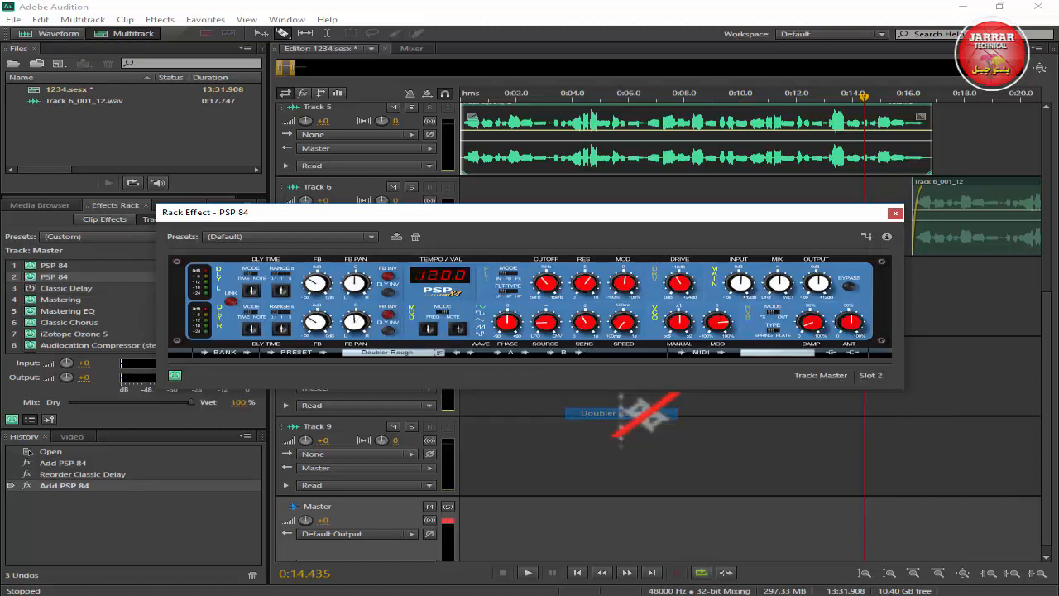
double_click(48, 267)
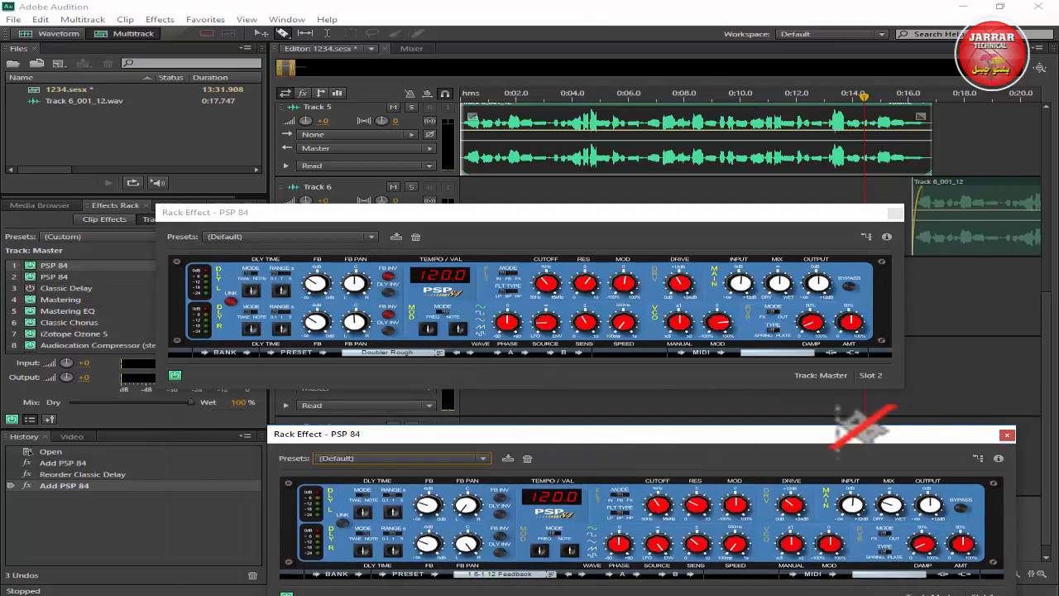
left_click(1003, 432)
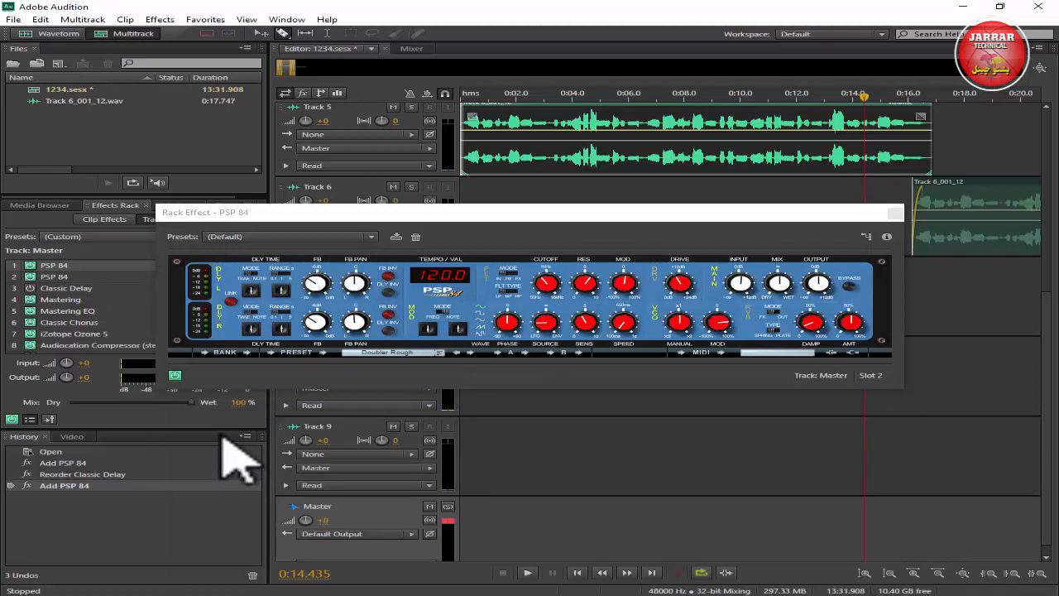
left_click(93, 278)
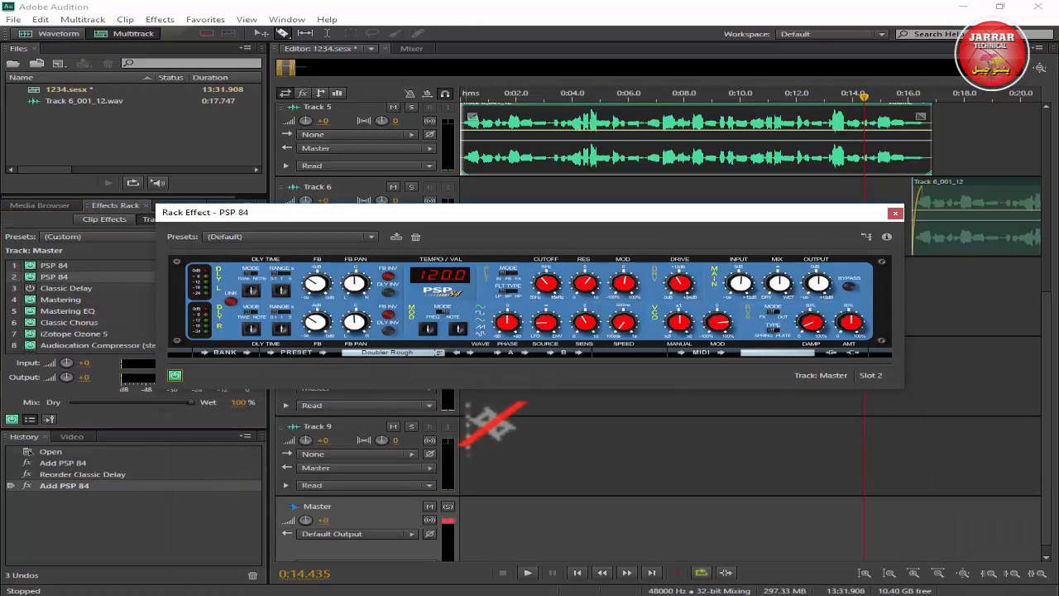
- Play from the start and audition the slot 2 PSP 84 presets in order from Doubler Rough through Splasher
left_click(578, 572)
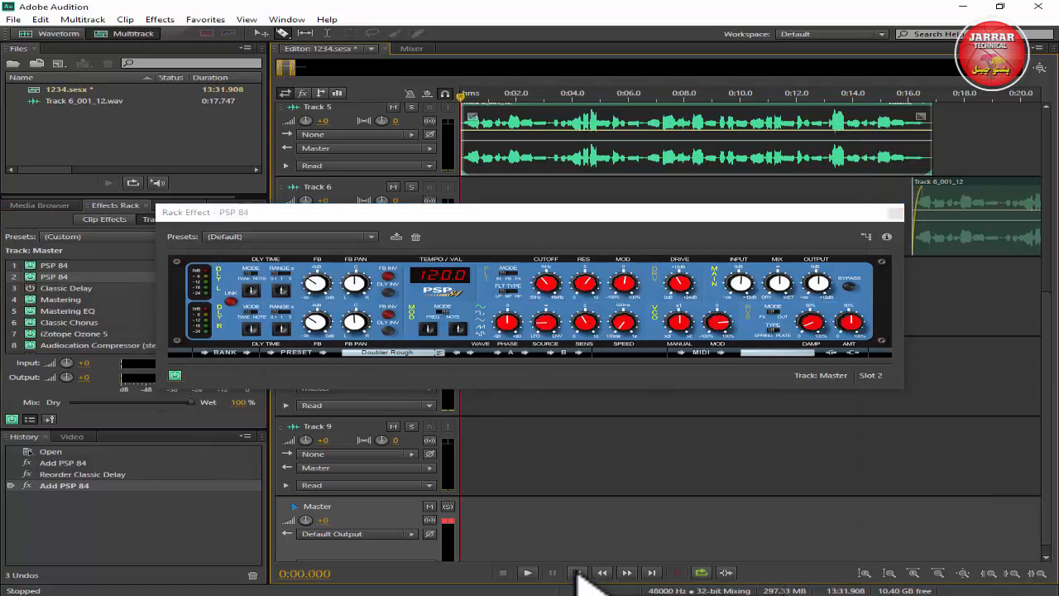
left_click(528, 573)
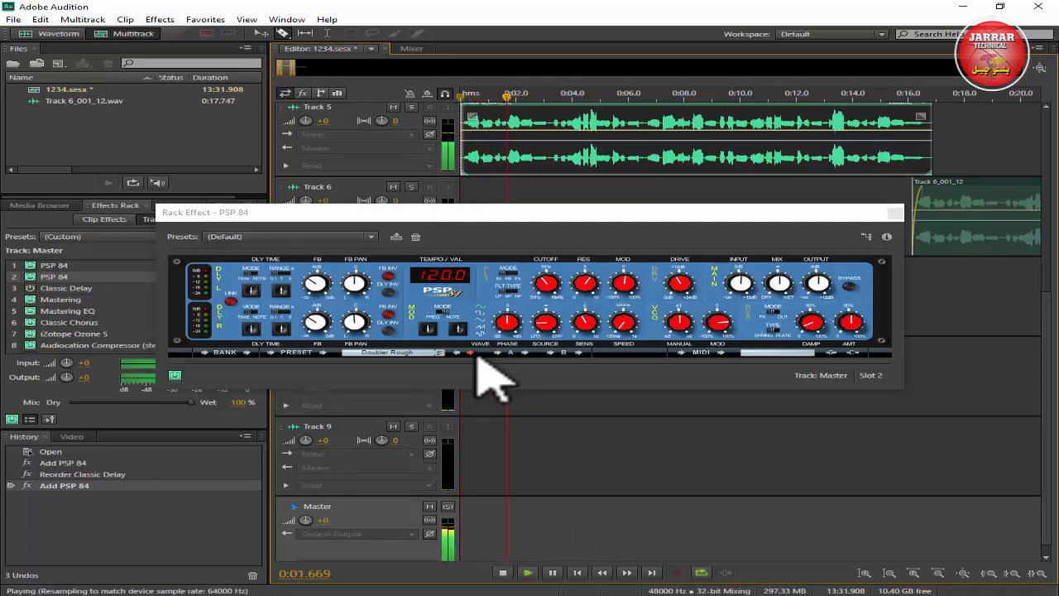
left_click(470, 352)
left_click(476, 357)
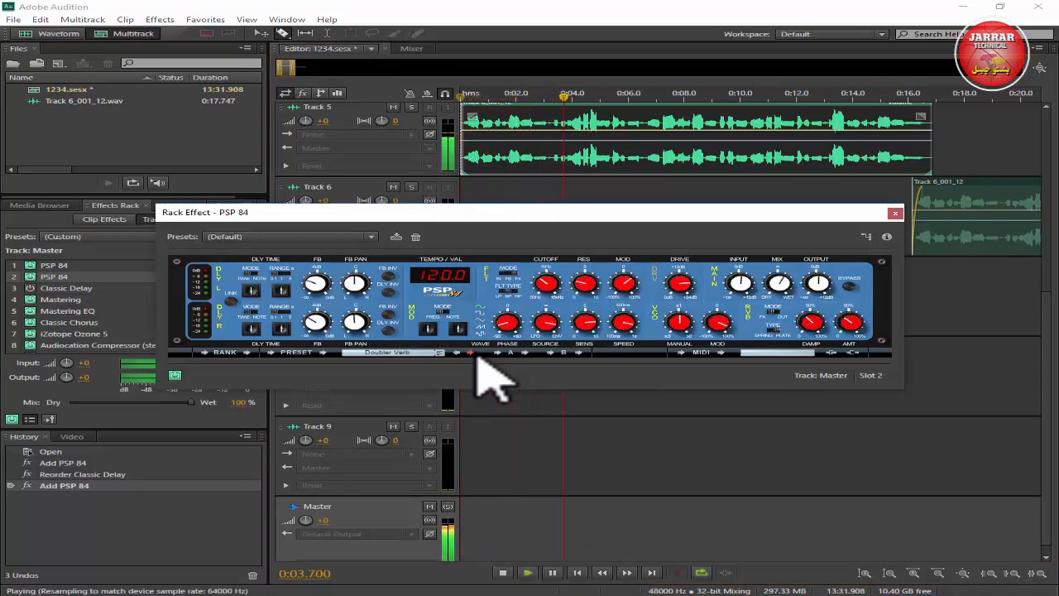
left_click(476, 356)
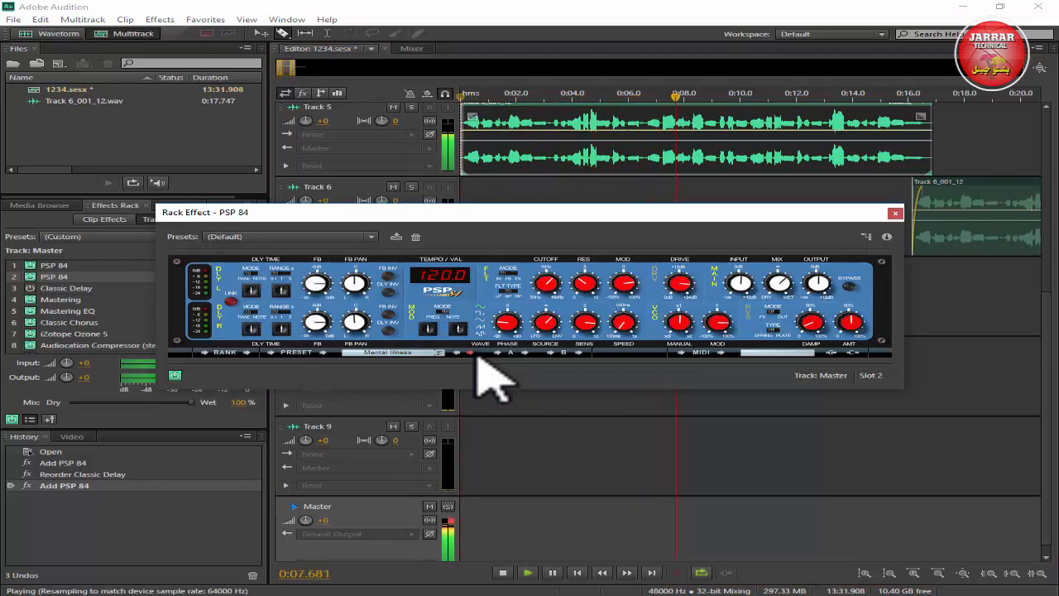
left_click(477, 357)
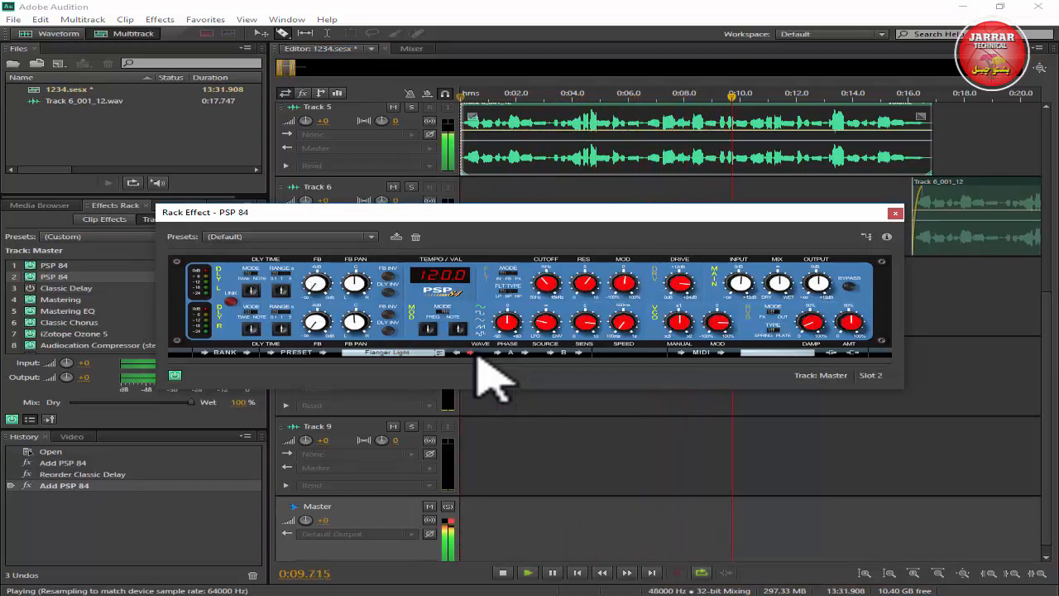
left_click(477, 356)
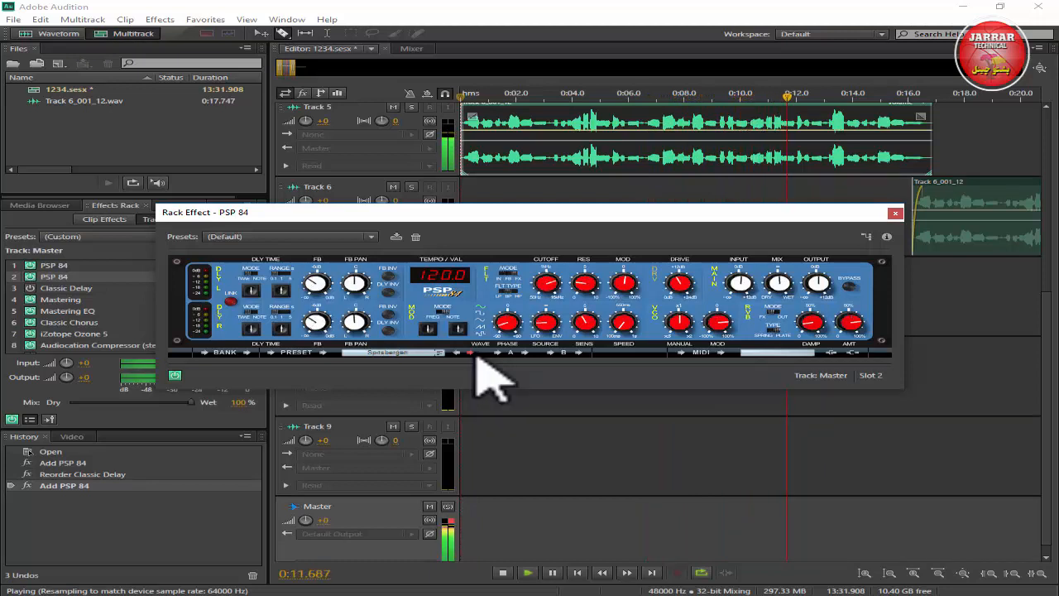
left_click(477, 357)
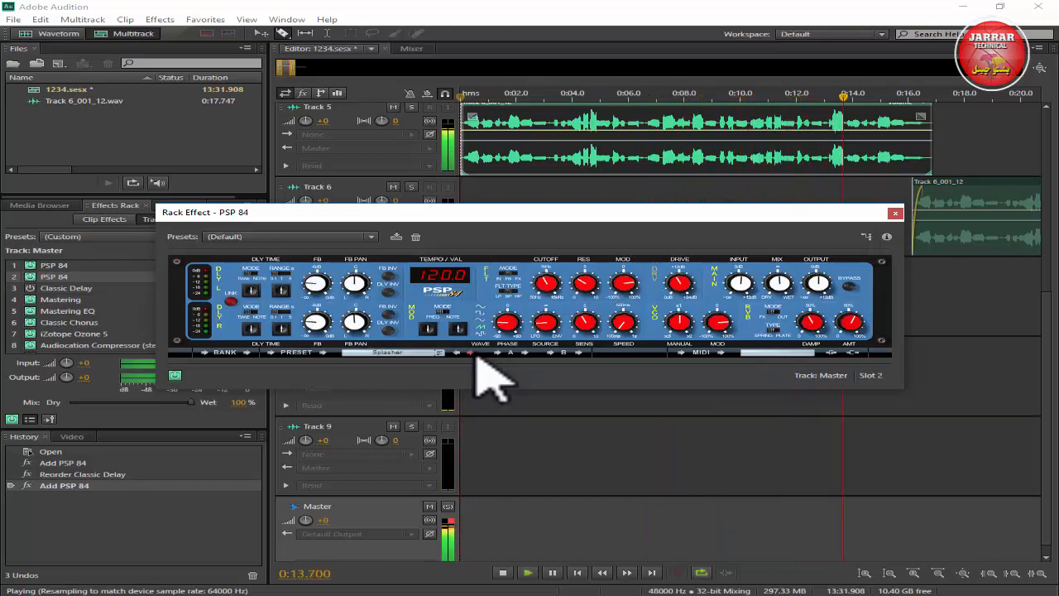
- Delete the Track 6_001_12 audio clip from Track 6
right_click(1022, 199)
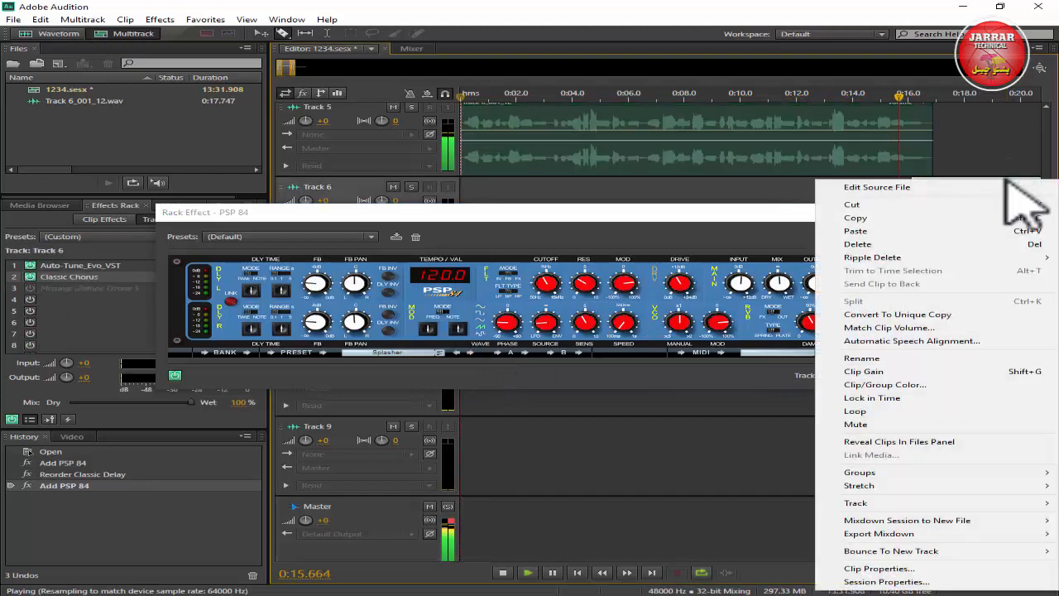
left_click(884, 245)
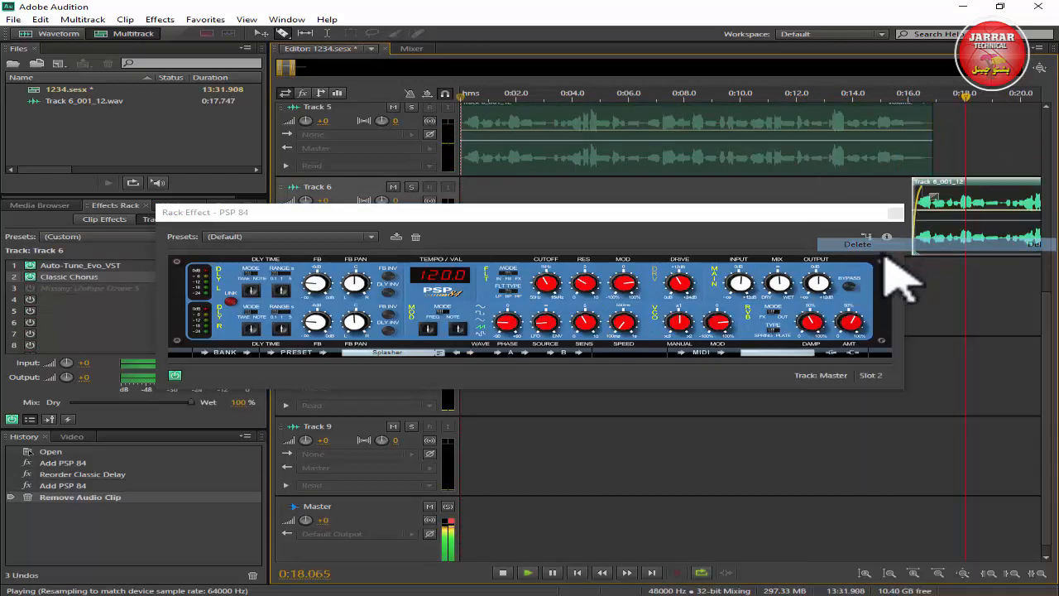
- Audition the slot 2 PSP 84 presets following Splasher, including Satori, Seti, Deja Vu and Panner, up to Hissteria, and stop playback
left_click(471, 356)
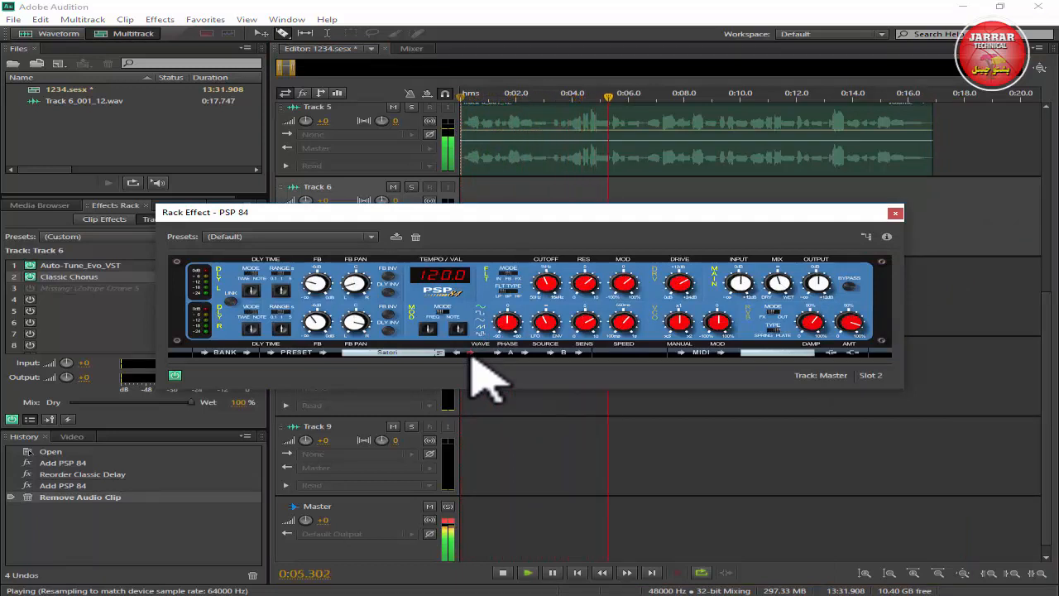
left_click(472, 354)
left_click(472, 355)
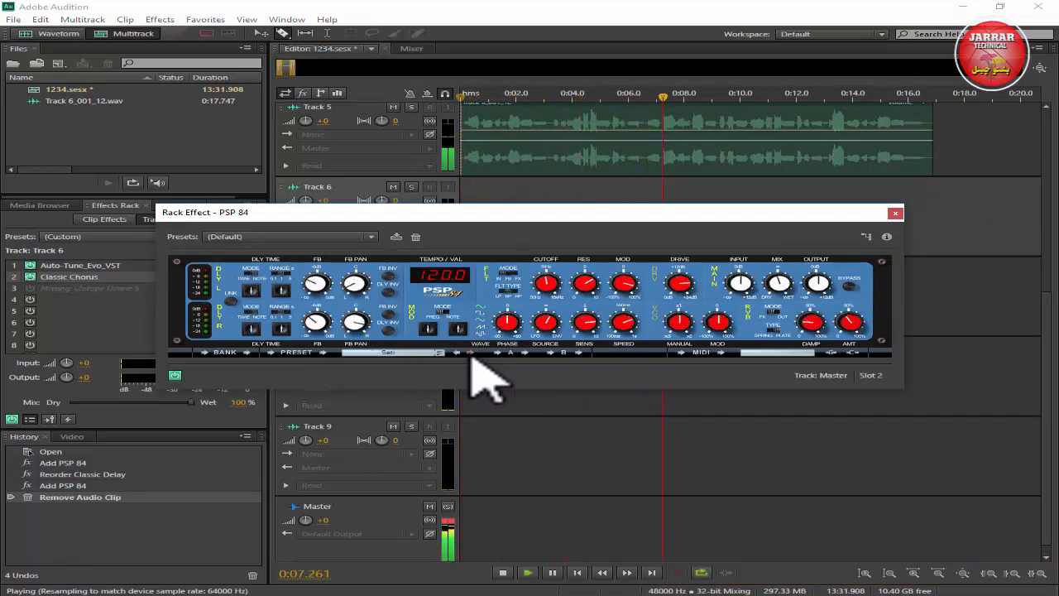
left_click(471, 354)
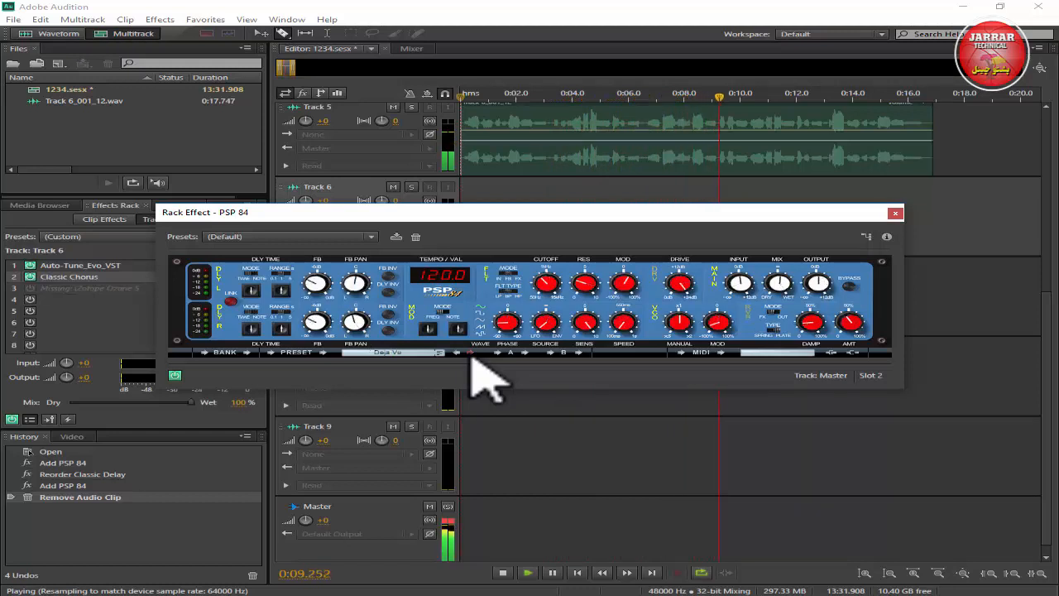
left_click(472, 354)
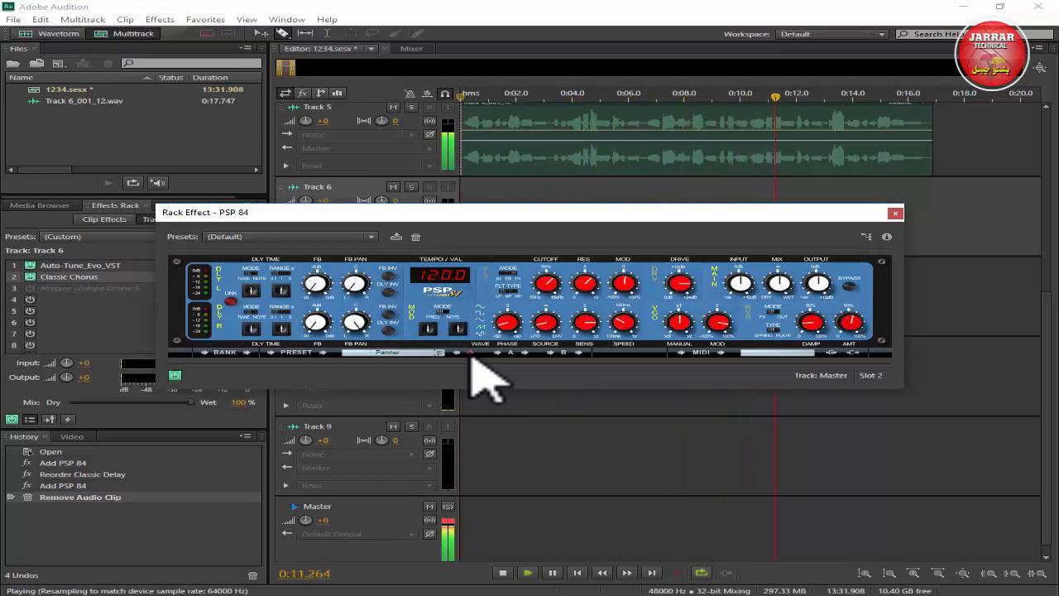
left_click(472, 354)
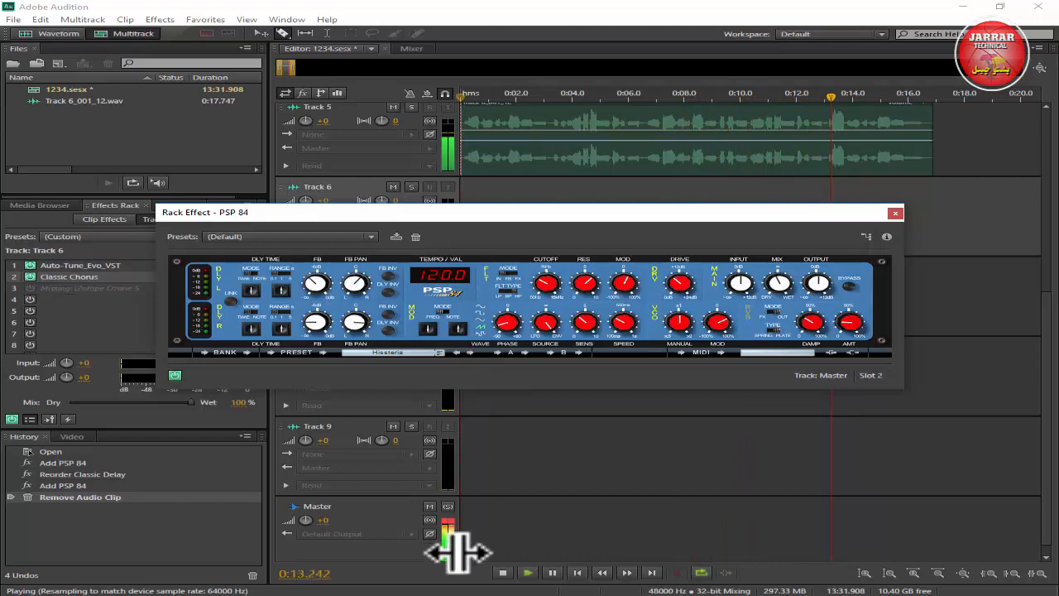
left_click(503, 573)
- Review the preset list of the slot 2 PSP 84 and close its effect window
left_click(403, 355)
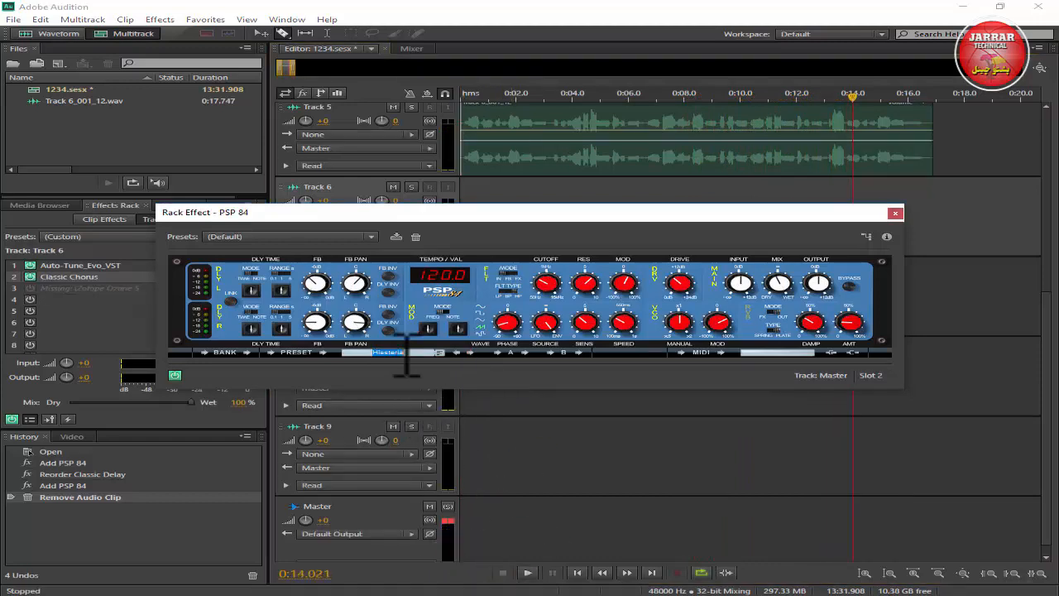
left_click(443, 354)
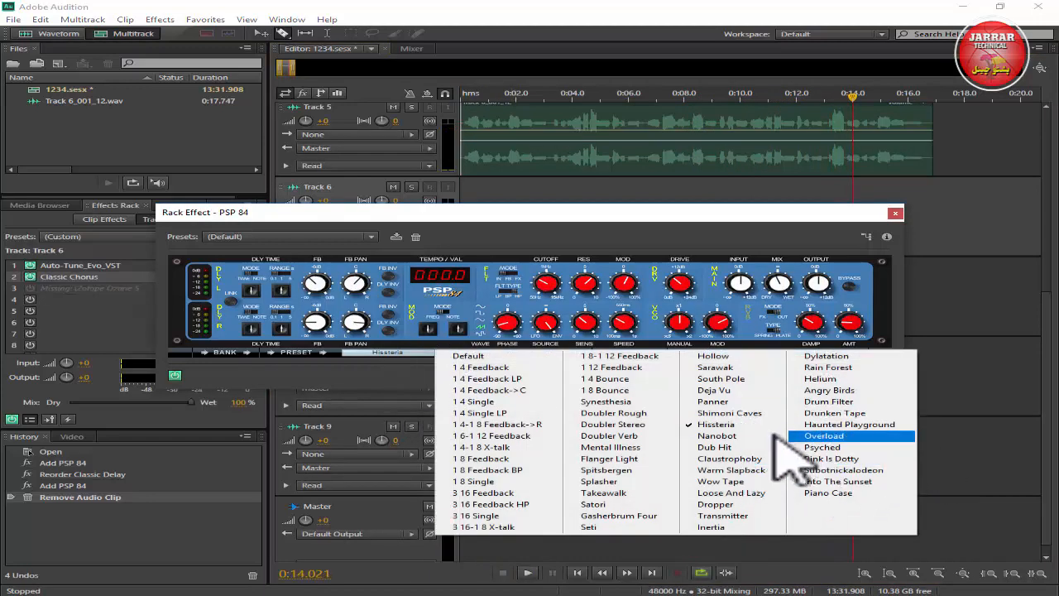
left_click(895, 212)
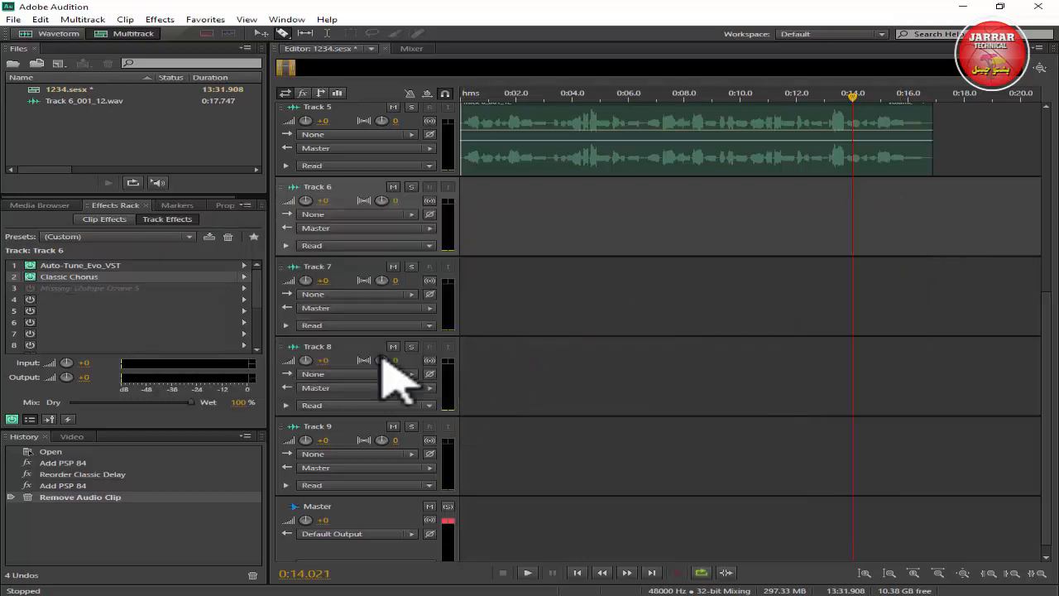
- Remove the PSP 84 effect in slot 2 from the Master track's effects rack
left_click(368, 507)
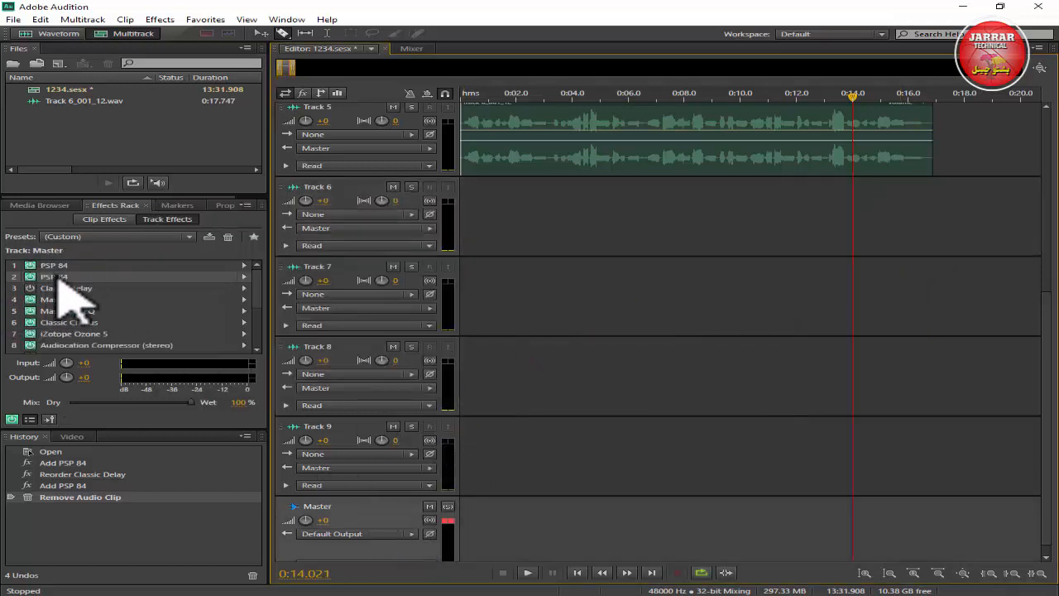
right_click(46, 278)
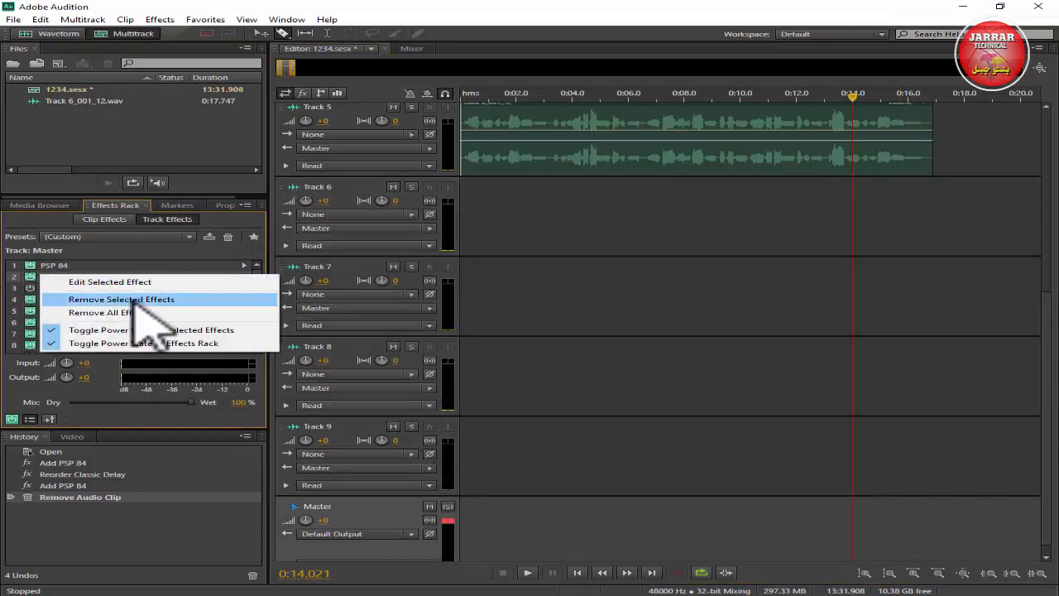
left_click(170, 250)
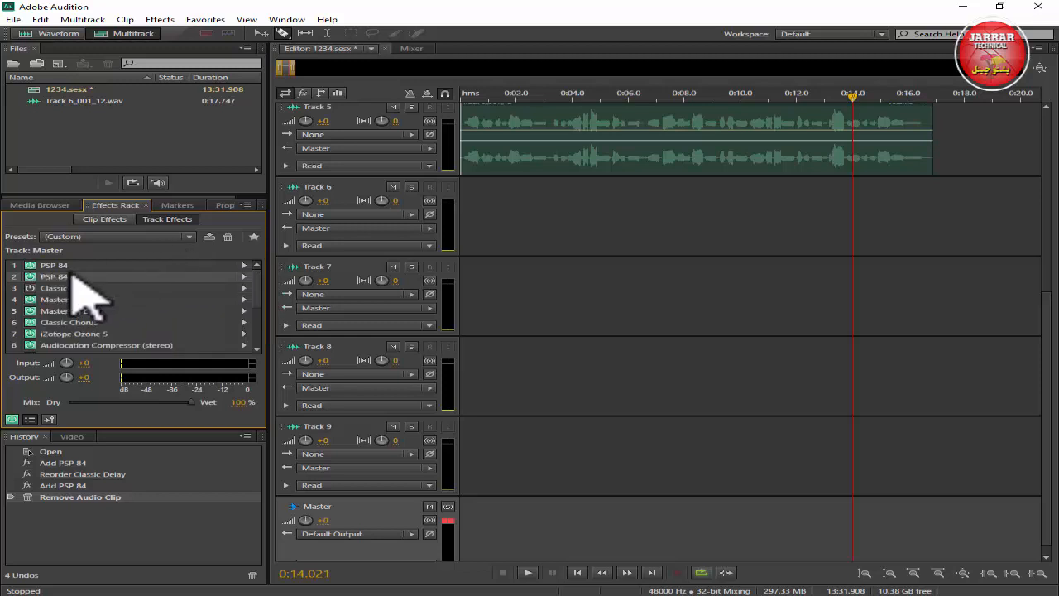
right_click(69, 278)
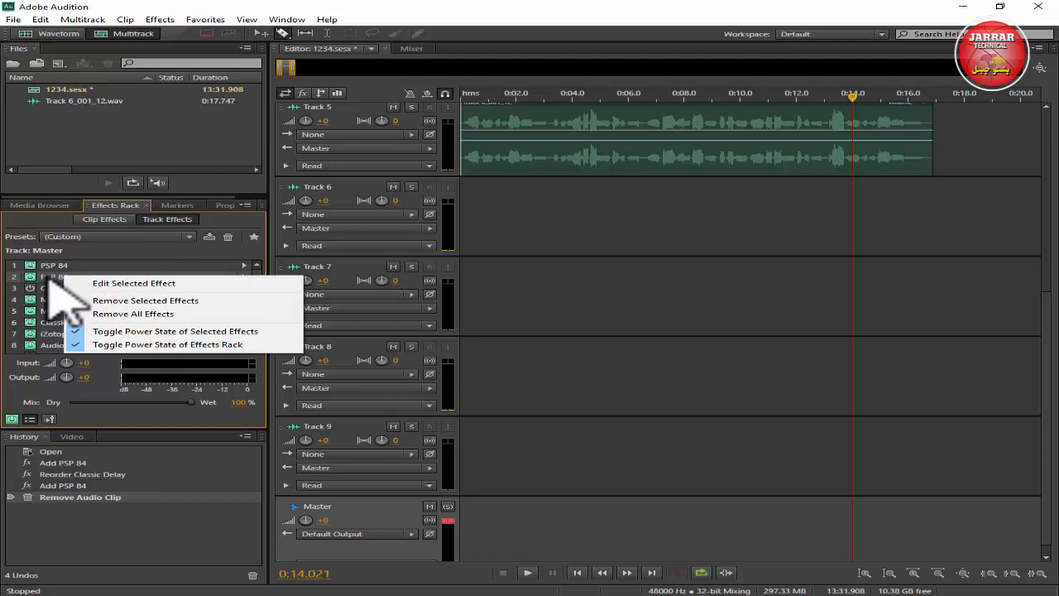
left_click(184, 302)
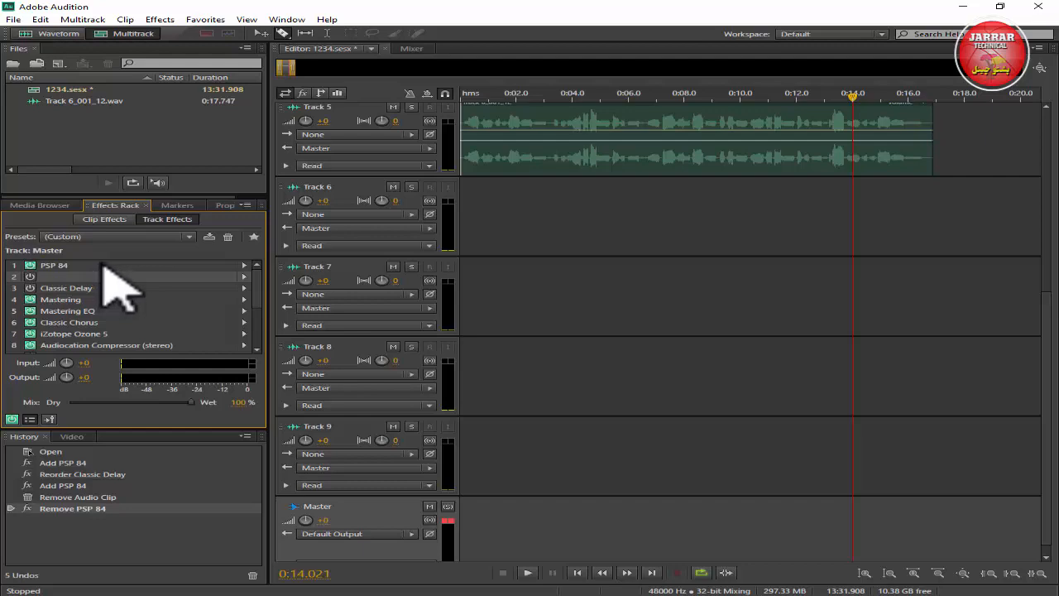
- Open the PSP 84 in slot 1 of the Master track and load its 1 8-1 12 Feedback preset
double_click(90, 265)
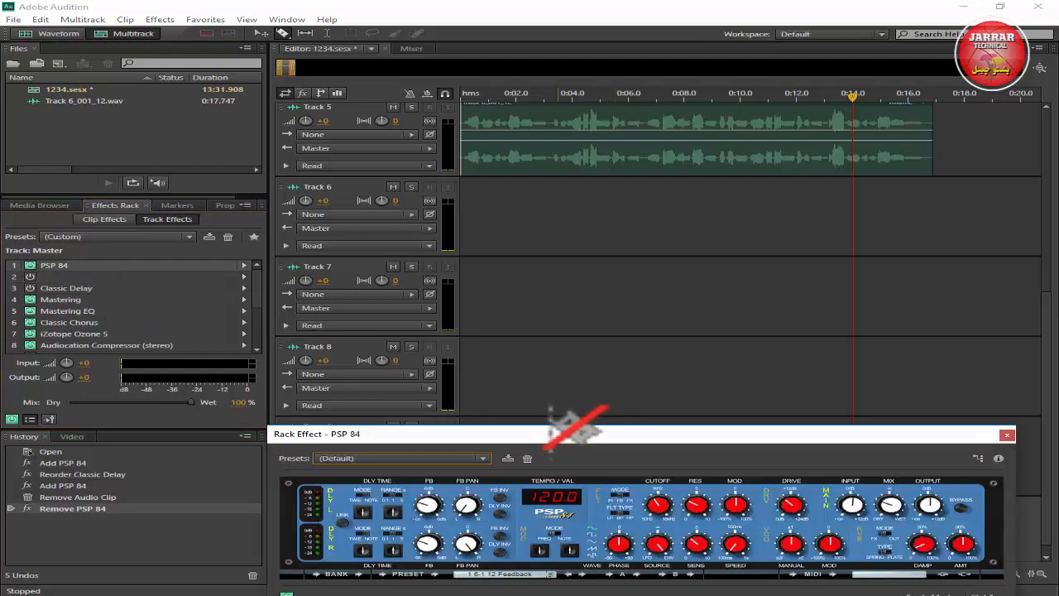
left_click_drag(538, 434, 385, 245)
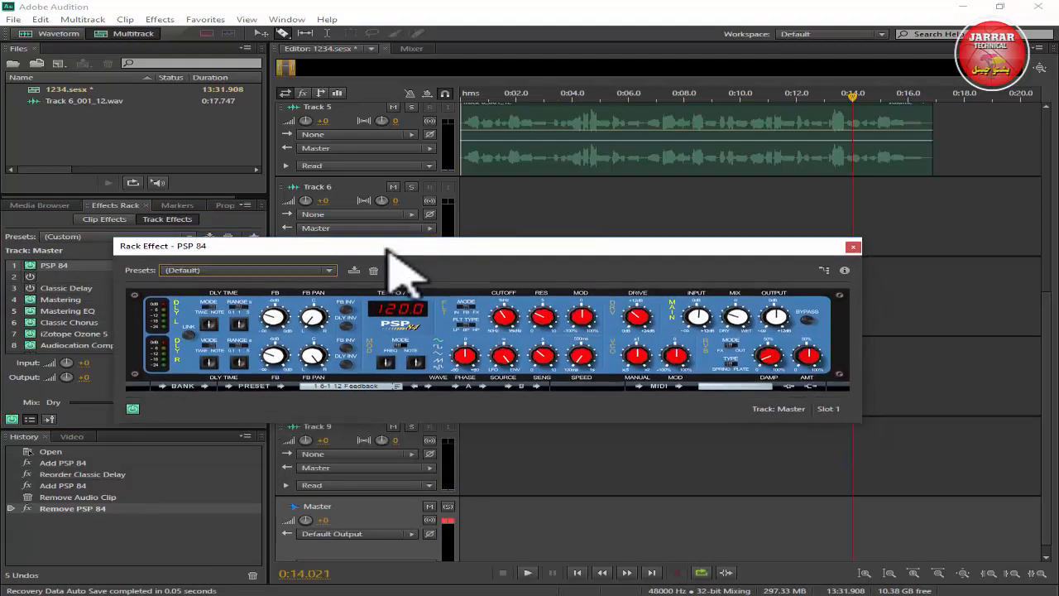
left_click(394, 386)
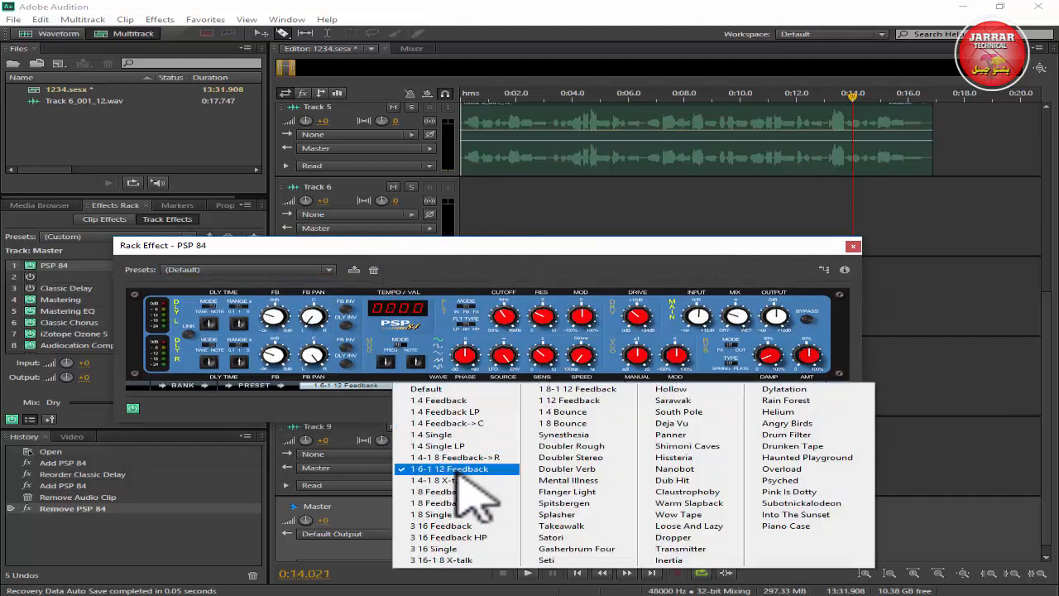
left_click(567, 390)
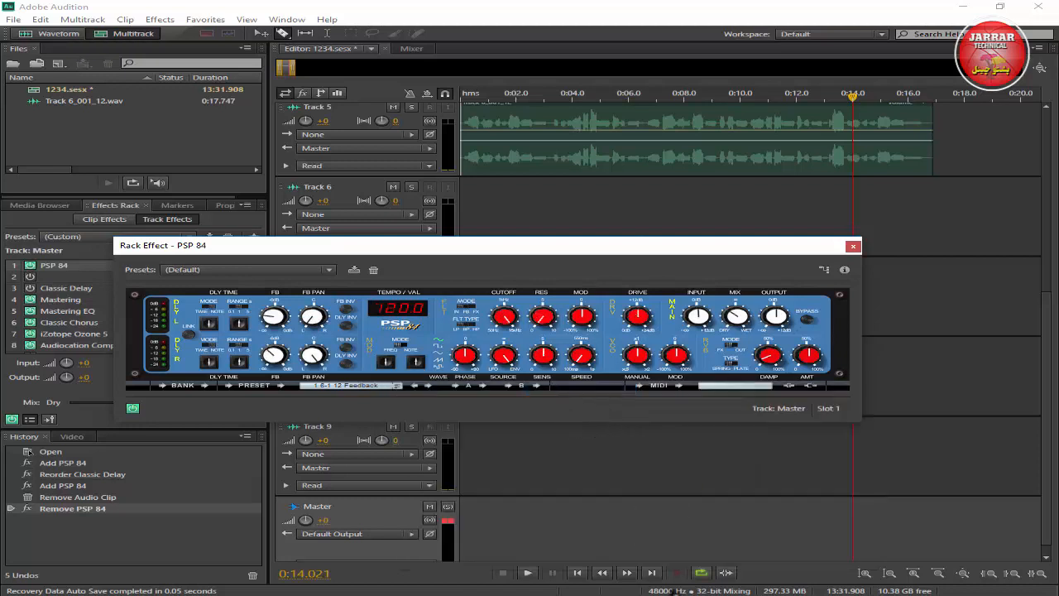
- Play the vocal from the start twice to audition the 1 8-1 12 Feedback preset, stopping after each pass
left_click(577, 573)
left_click(527, 574)
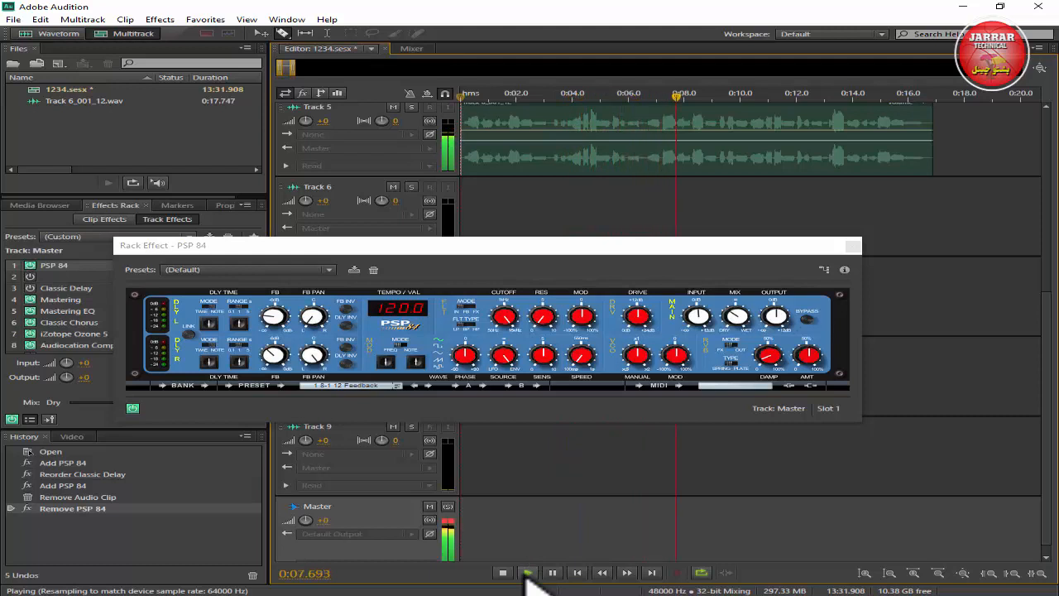
left_click(503, 573)
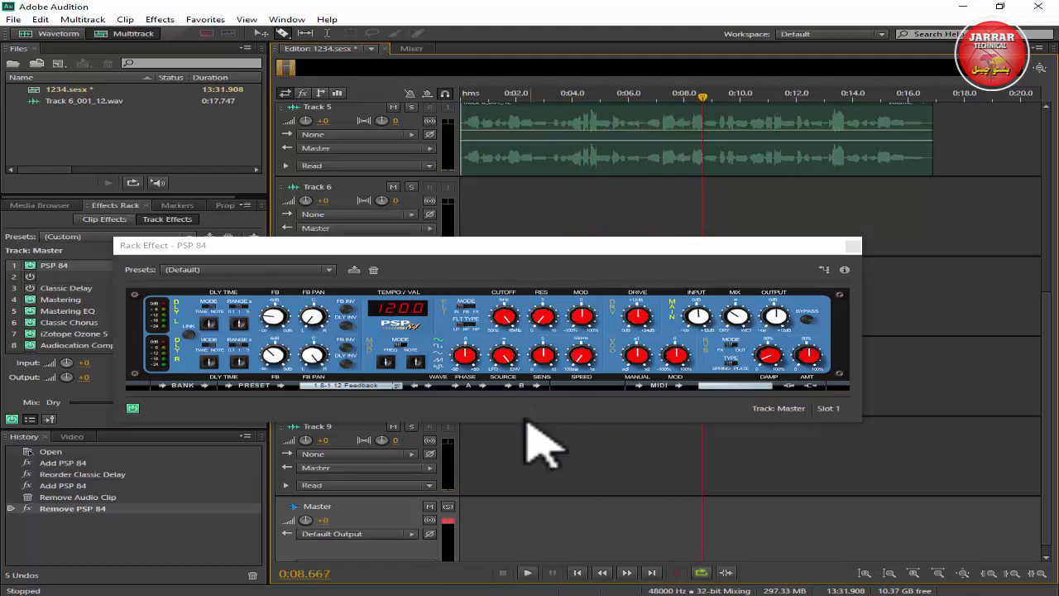
left_click_drag(446, 245, 465, 197)
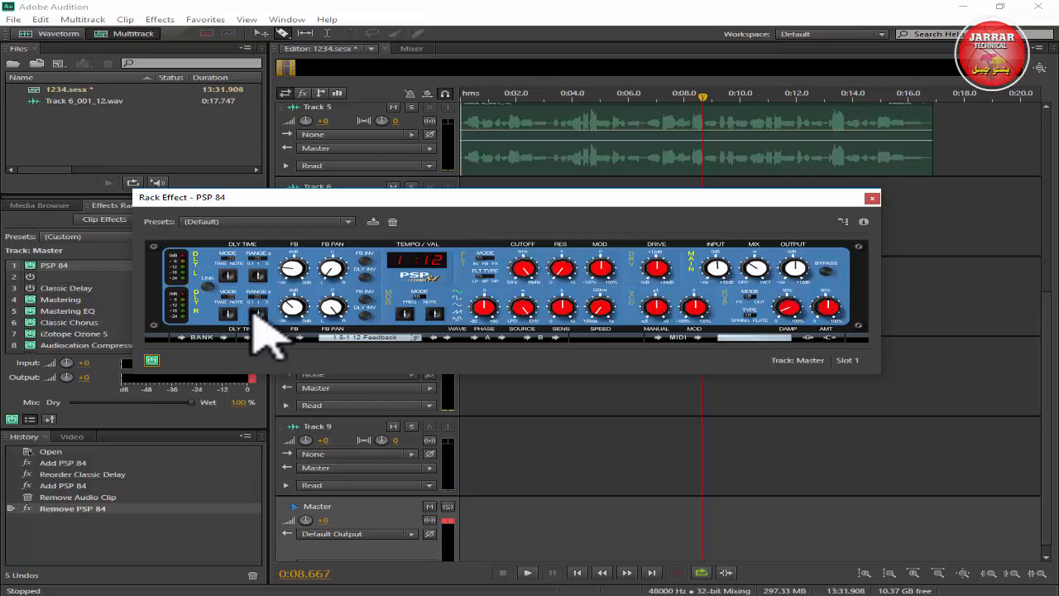
left_click(578, 573)
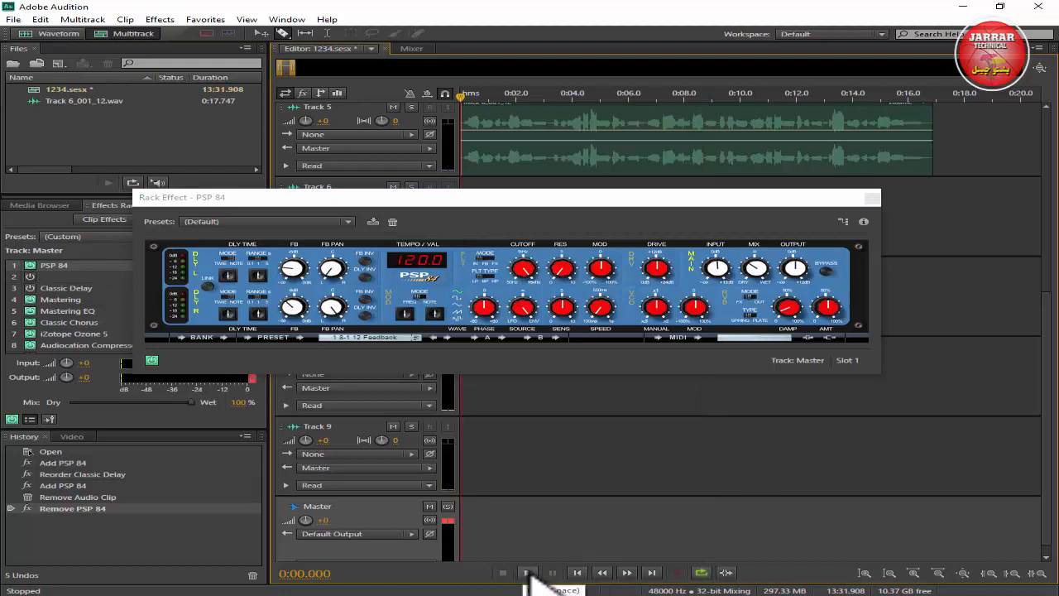
left_click(529, 573)
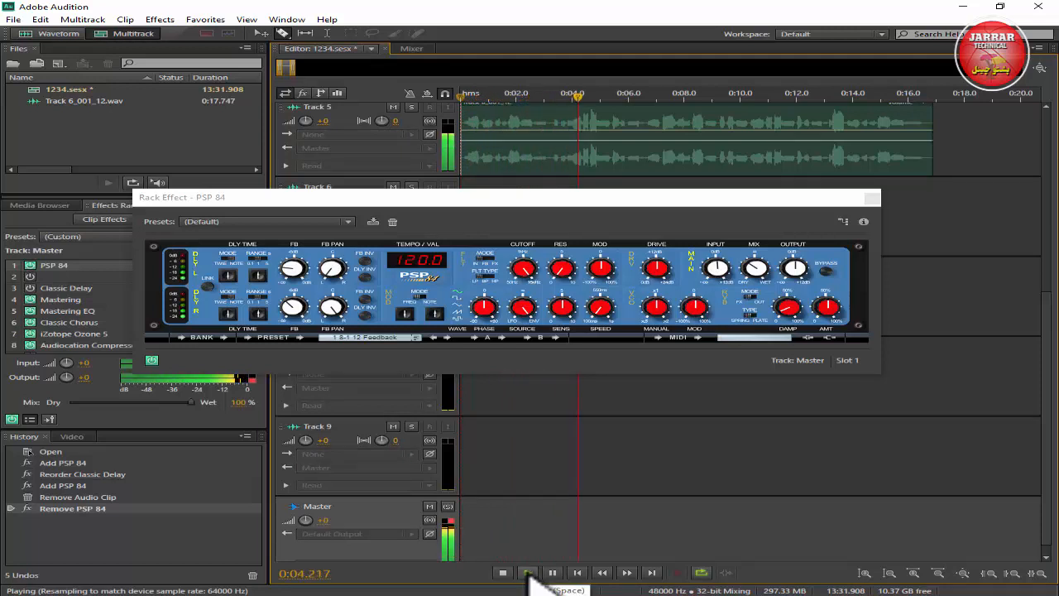
left_click(505, 573)
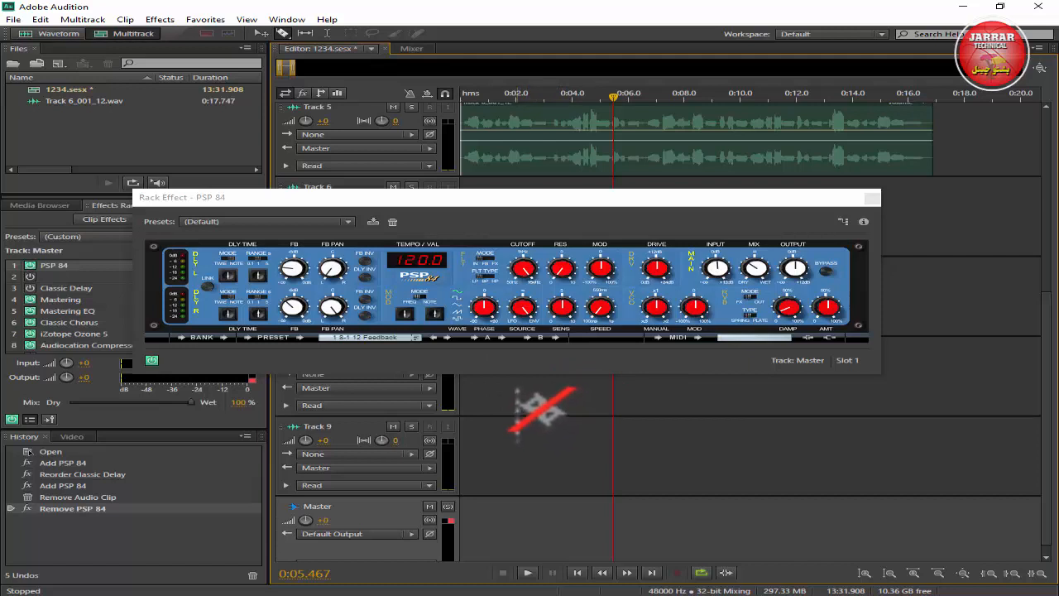
- Adjust the PSP 84's left delay time and play the vocal from the start to check it
mouse_move(238, 277)
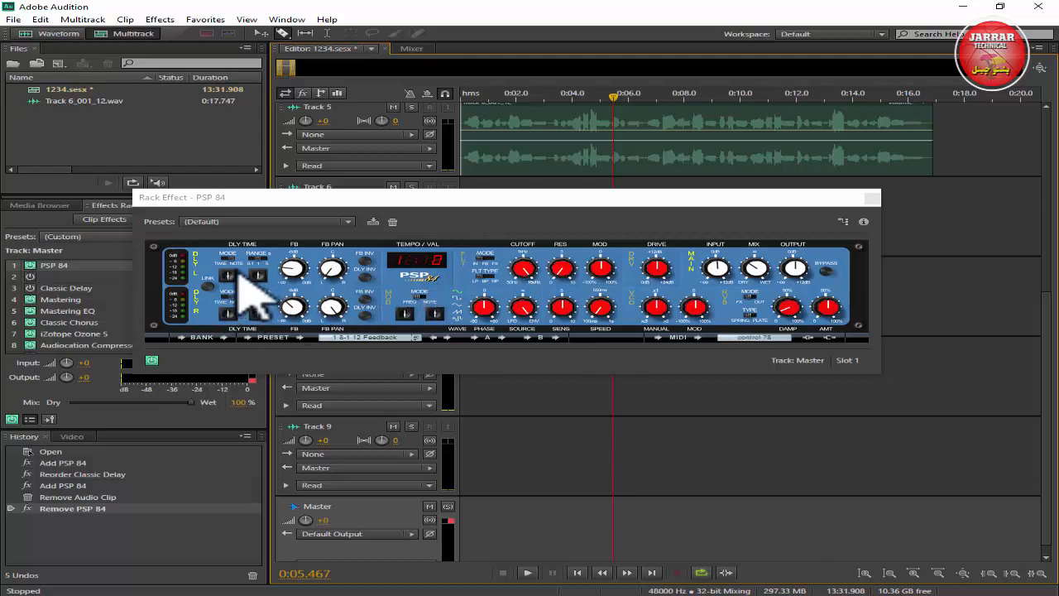
left_click(232, 276)
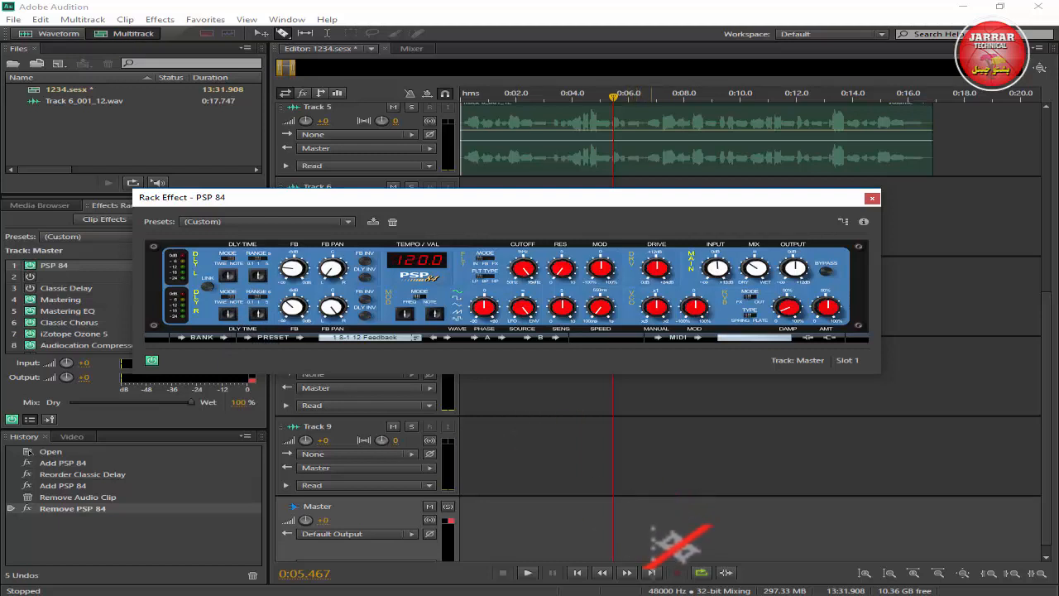
left_click(578, 573)
left_click(528, 574)
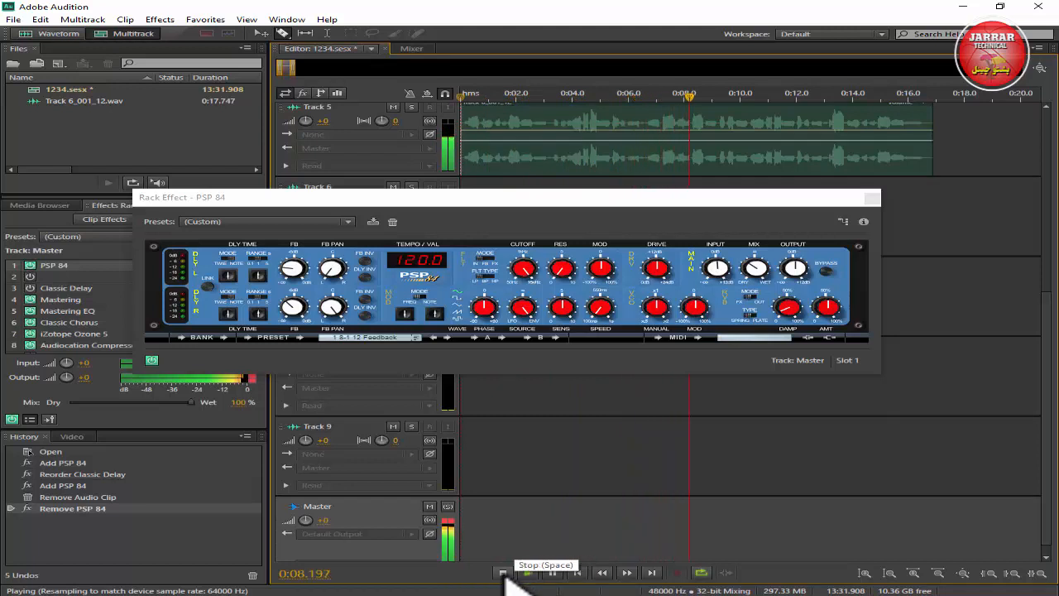
left_click(503, 572)
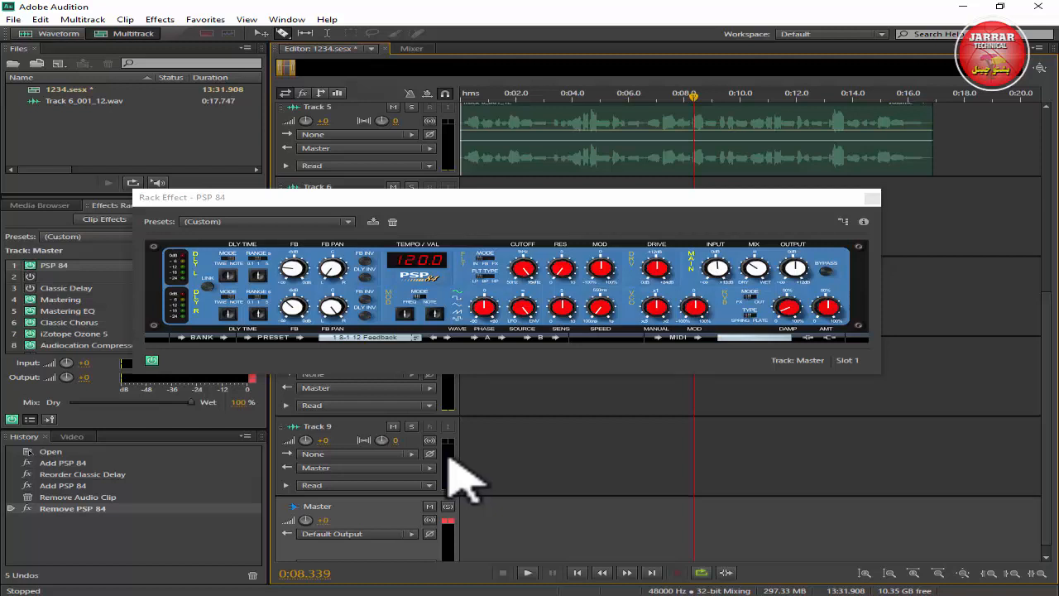
- Set the PSP 84's left delay time to a 3:16 note value and audition the vocal from the start
left_click(260, 273)
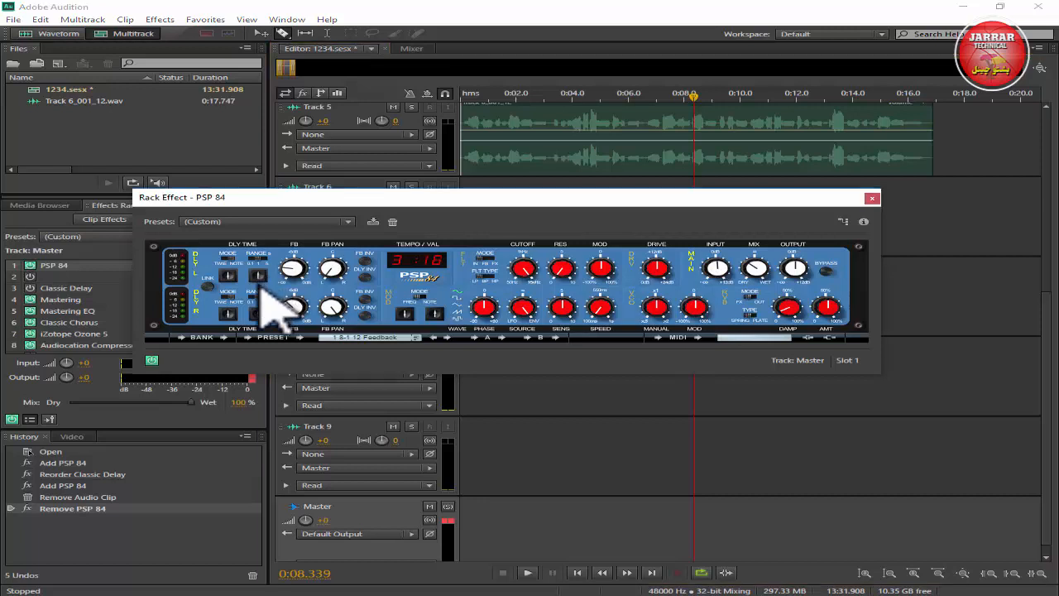
mouse_move(259, 316)
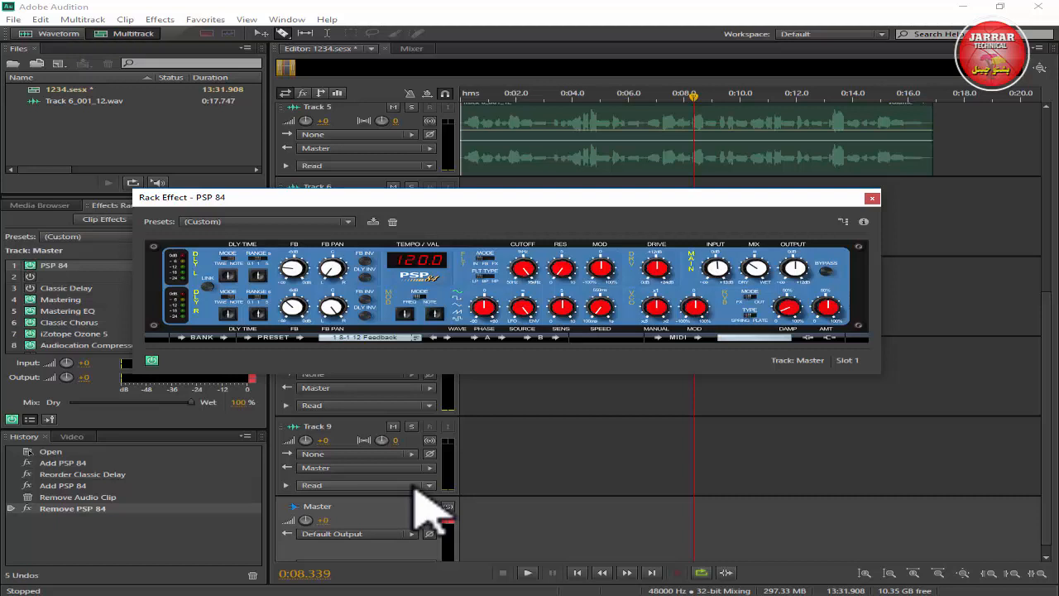
left_click(576, 572)
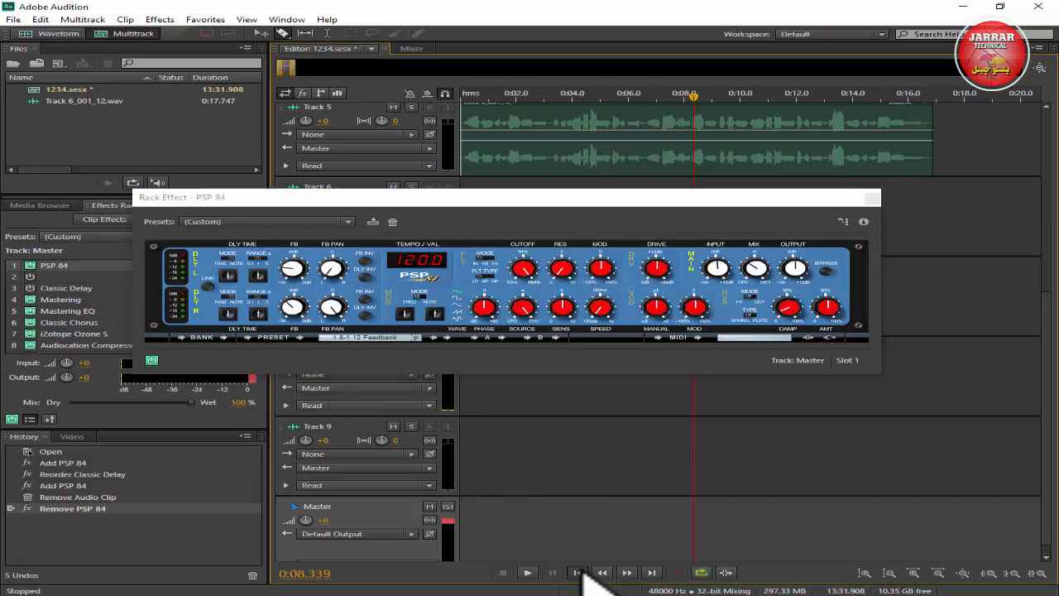
left_click(528, 573)
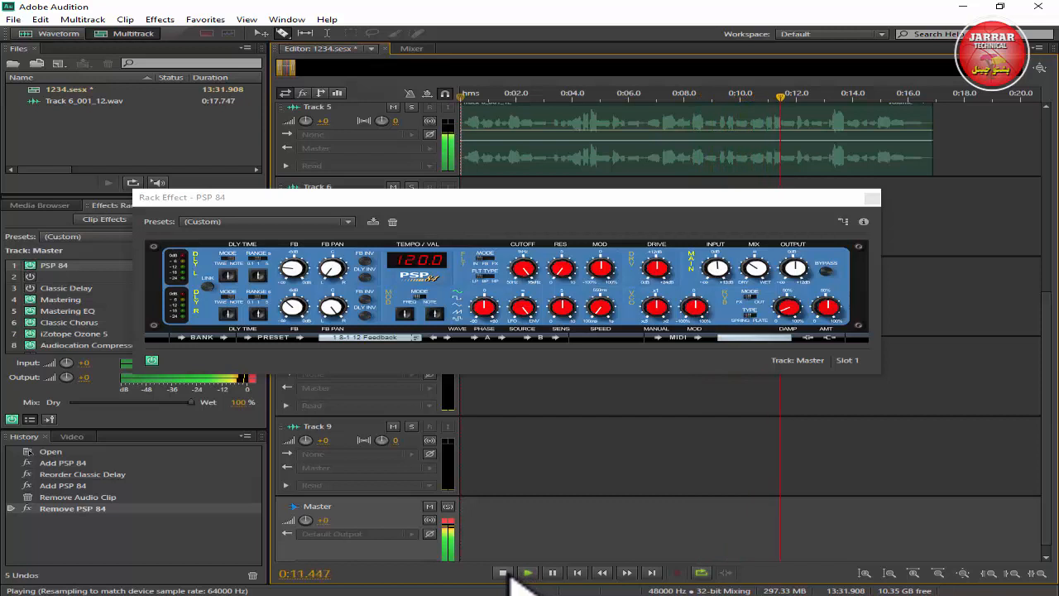
left_click(504, 575)
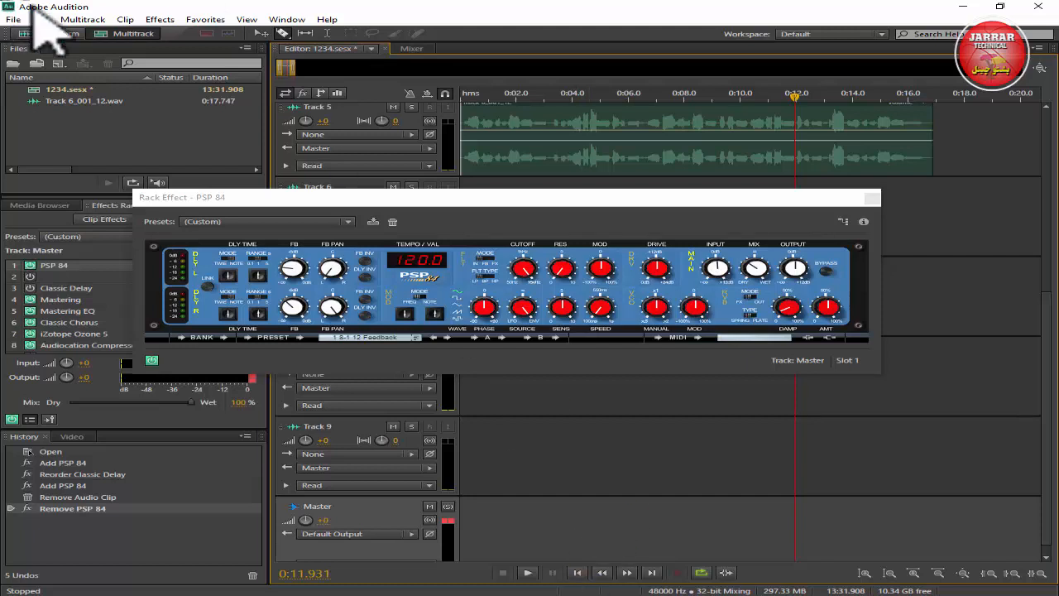
- Raise the left delay's feedback, fine-tune the right delay time, and audition the vocal from the start
mouse_move(284, 267)
mouse_move(286, 263)
left_mouse_down()
mouse_move(274, 291)
mouse_move(286, 298)
mouse_move(293, 257)
left_mouse_up()
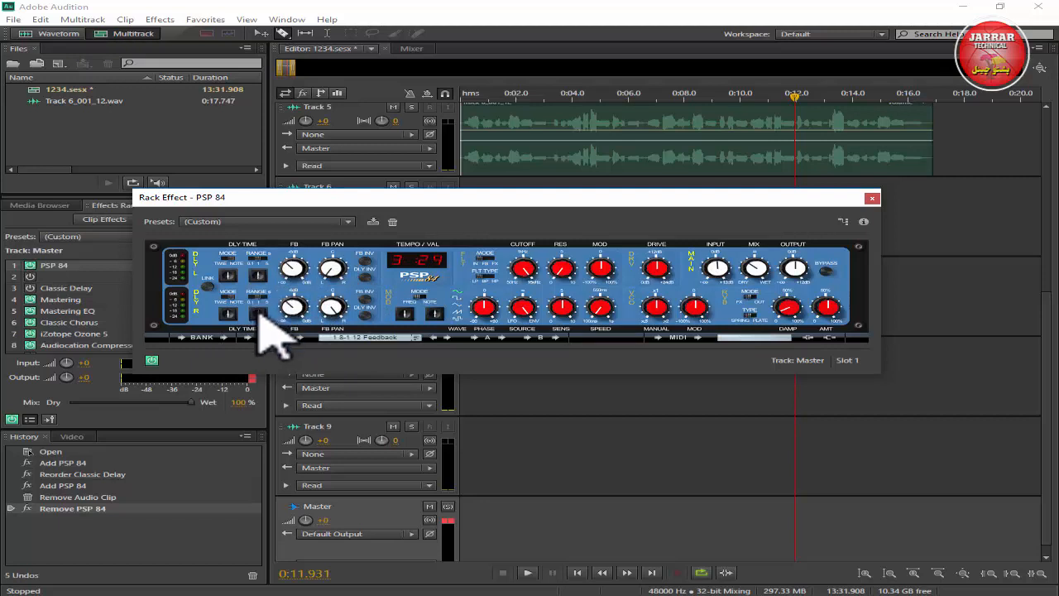
left_click_drag(258, 320, 260, 317)
left_click(578, 573)
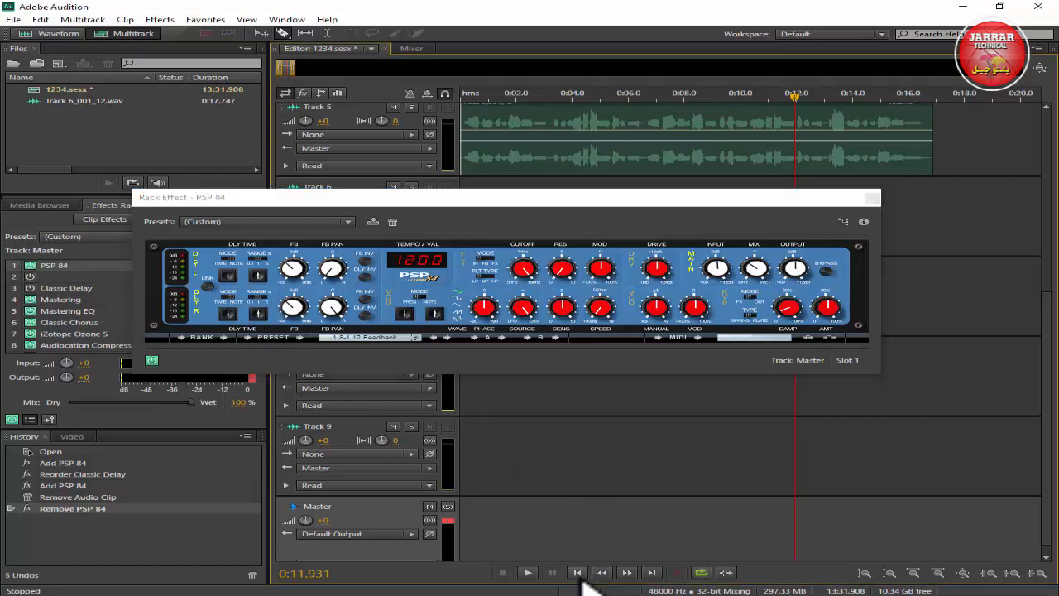
left_click(528, 574)
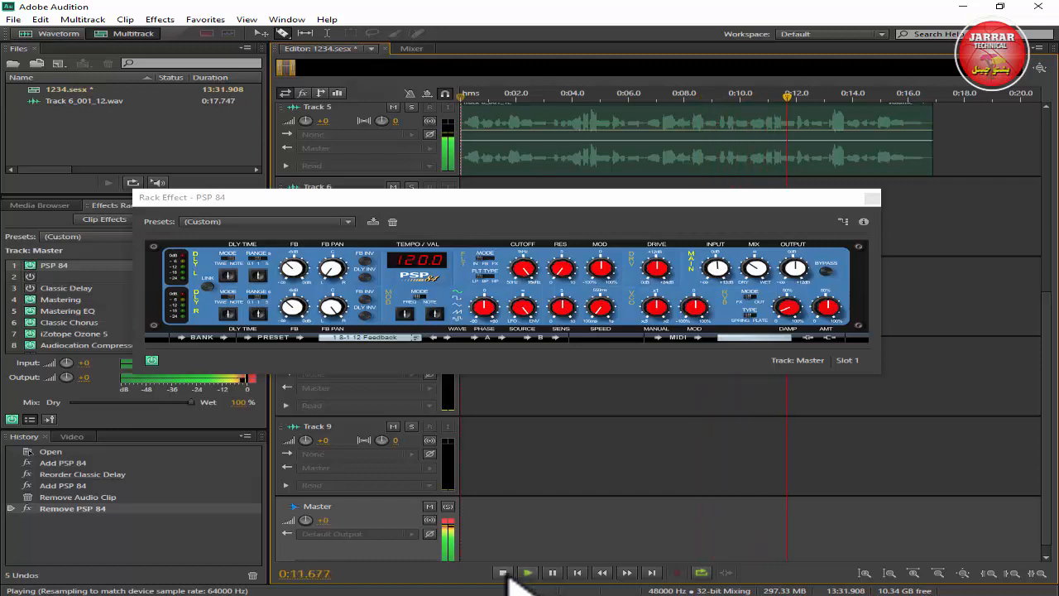
left_click(502, 572)
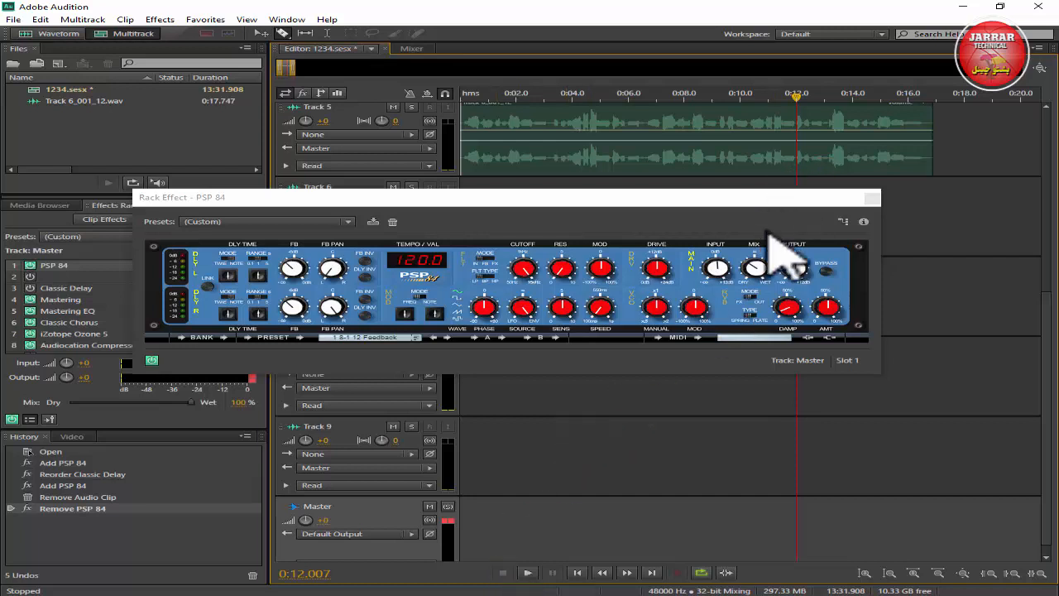
- Try different PSP 84 mix levels during playback and turn the mix down toward dry
mouse_move(767, 273)
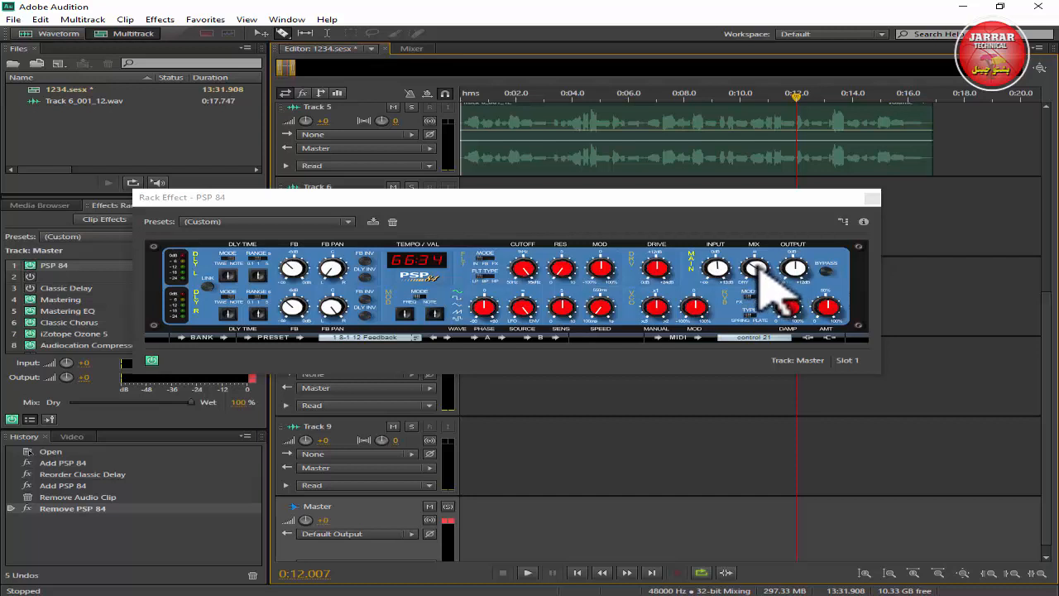
left_click_drag(761, 267, 758, 265)
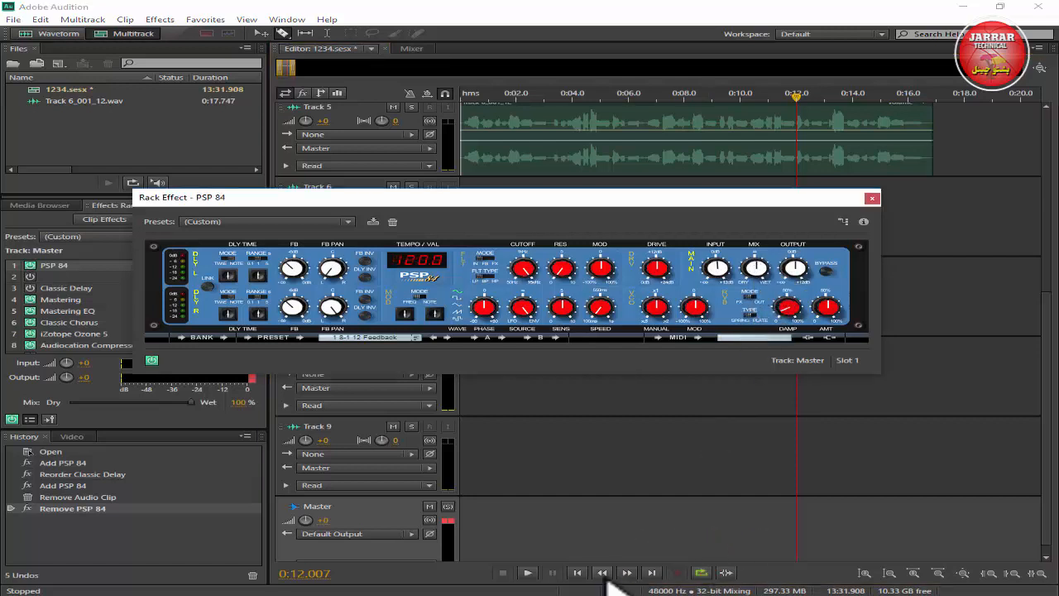
left_click(529, 574)
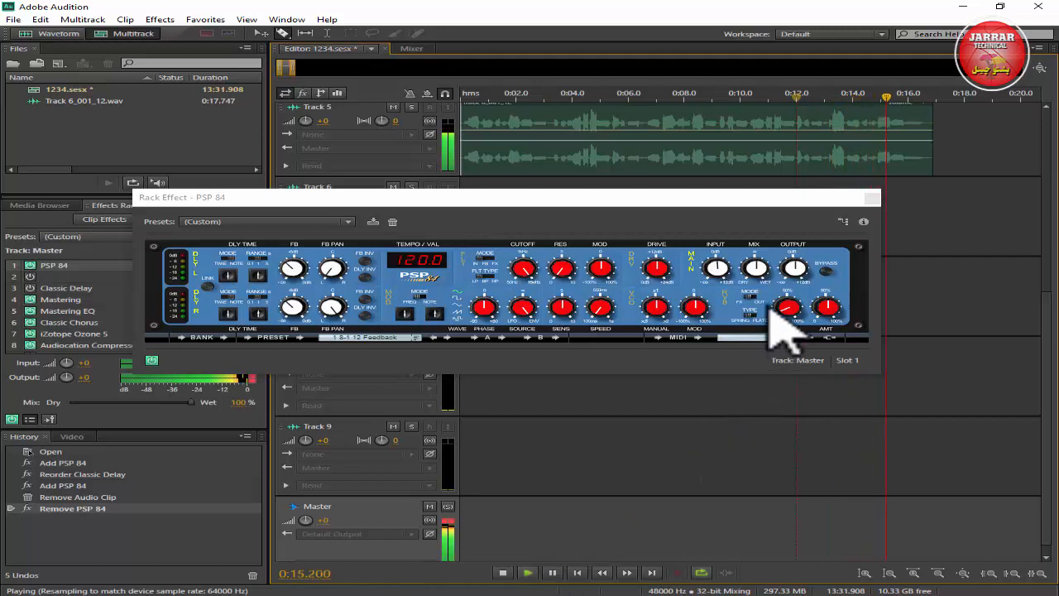
left_click(760, 270)
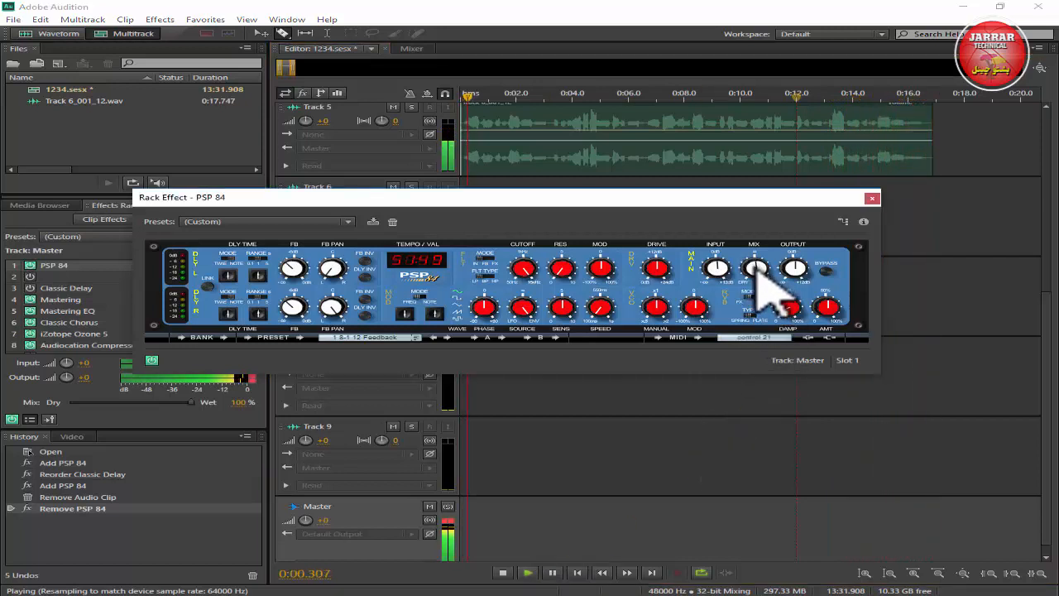
left_click_drag(756, 267, 744, 289)
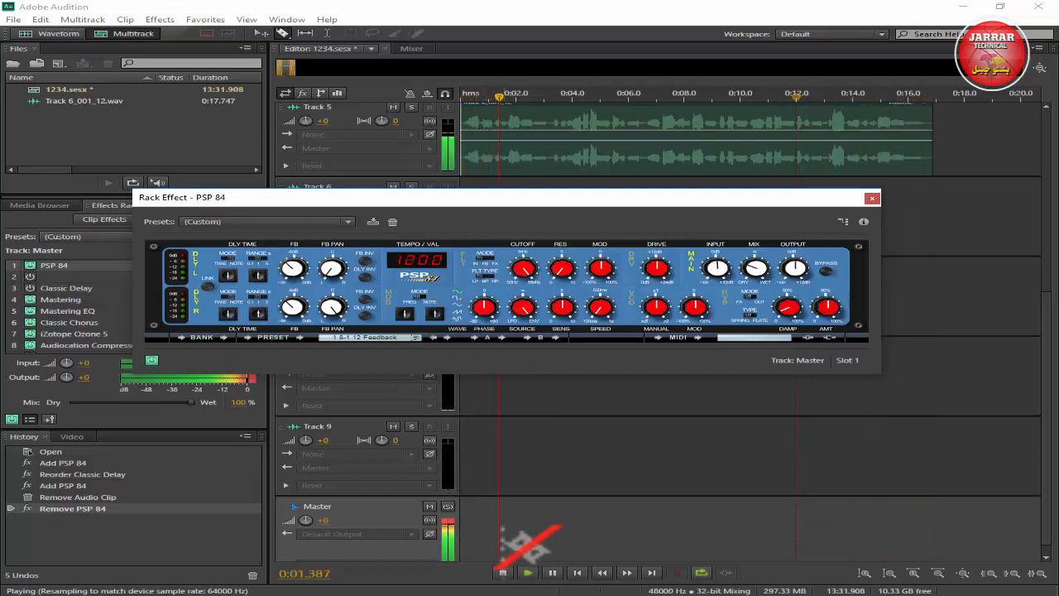
- Adjust the PSP 84's modulation frequency slightly during playback and stop the vocal
mouse_move(406, 311)
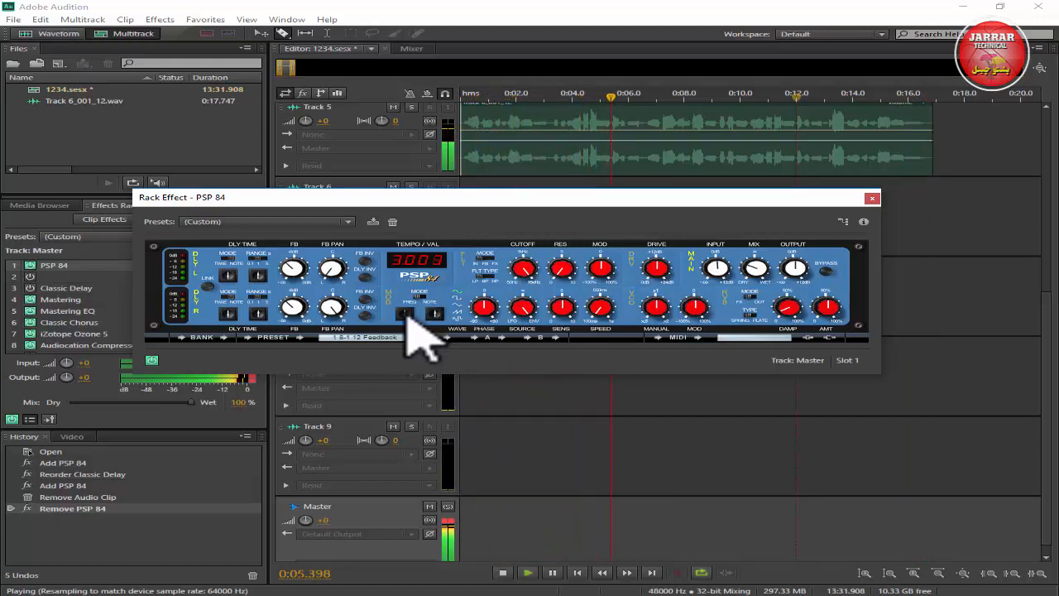
left_click_drag(406, 314, 405, 313)
left_click(503, 572)
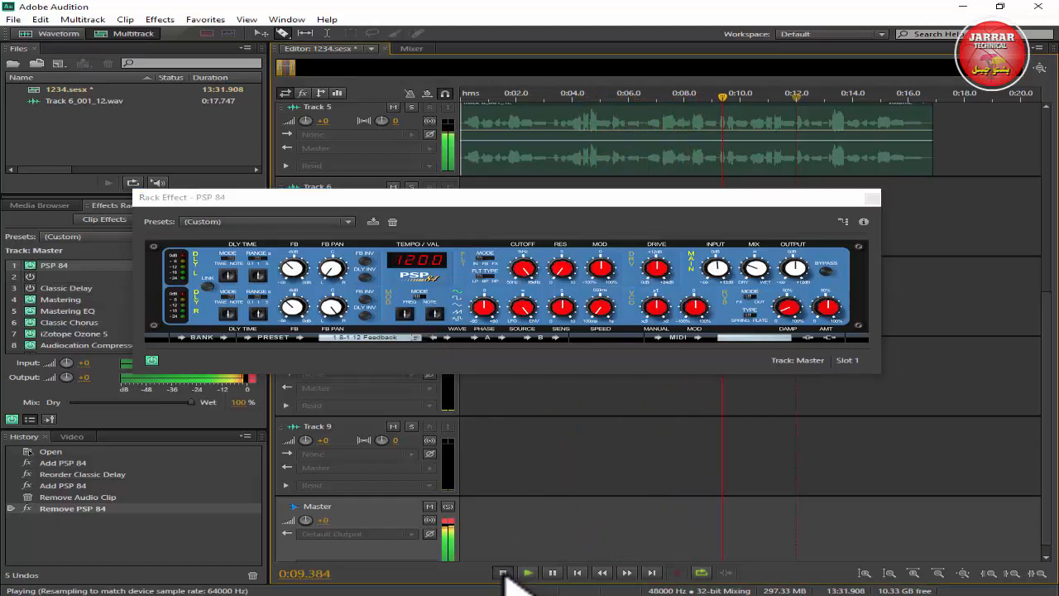
left_click(503, 573)
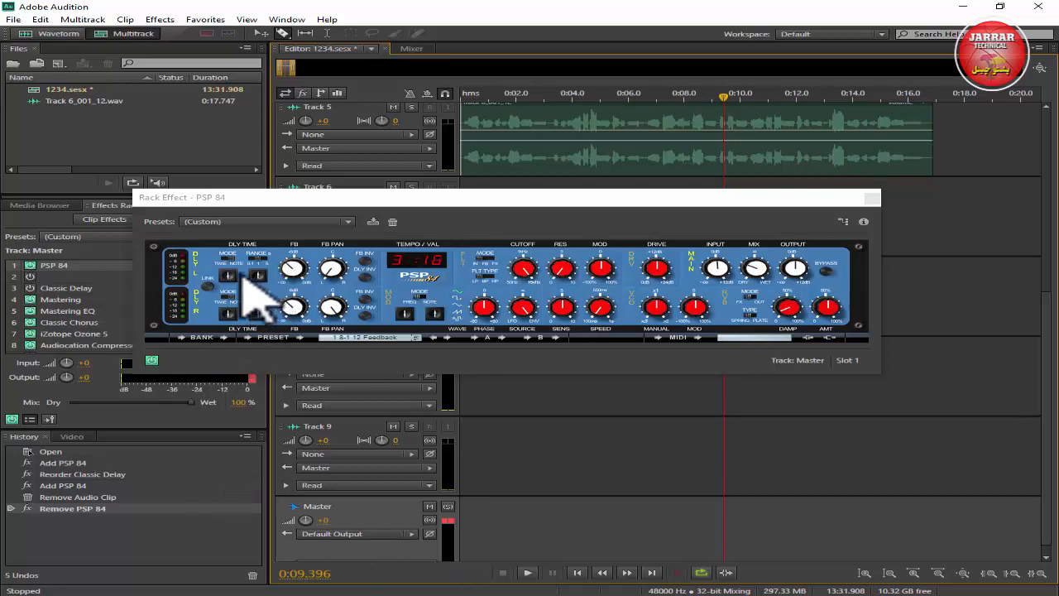
- Link the left and right delay channels of the PSP 84 and close its effect window
left_click(208, 286)
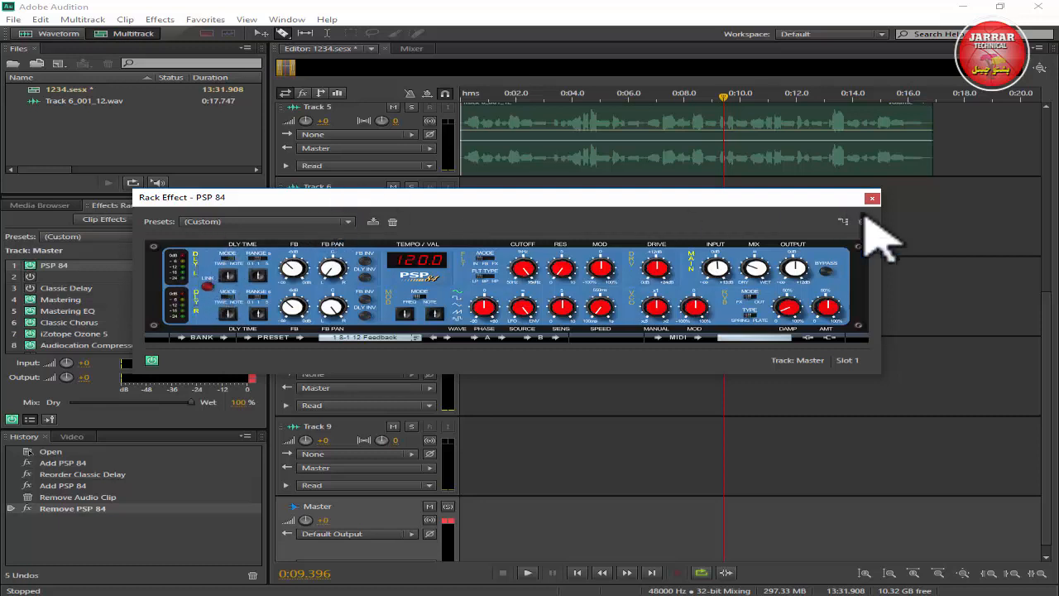
left_click(1057, 280)
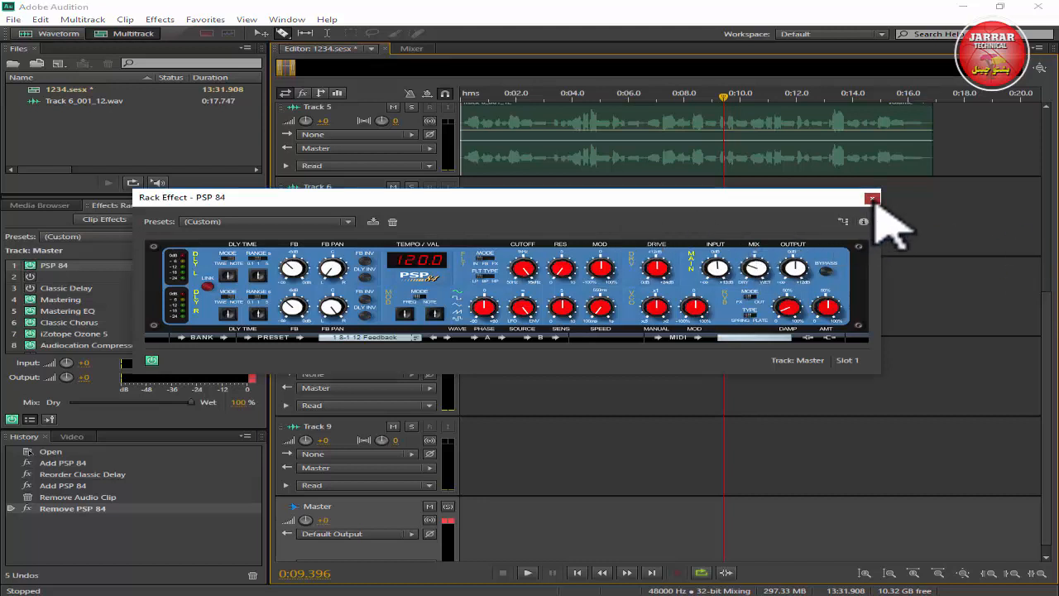
left_click(872, 198)
- Select Track 5 to show its track effects in the rack
scroll(1056, 279, "up", 4)
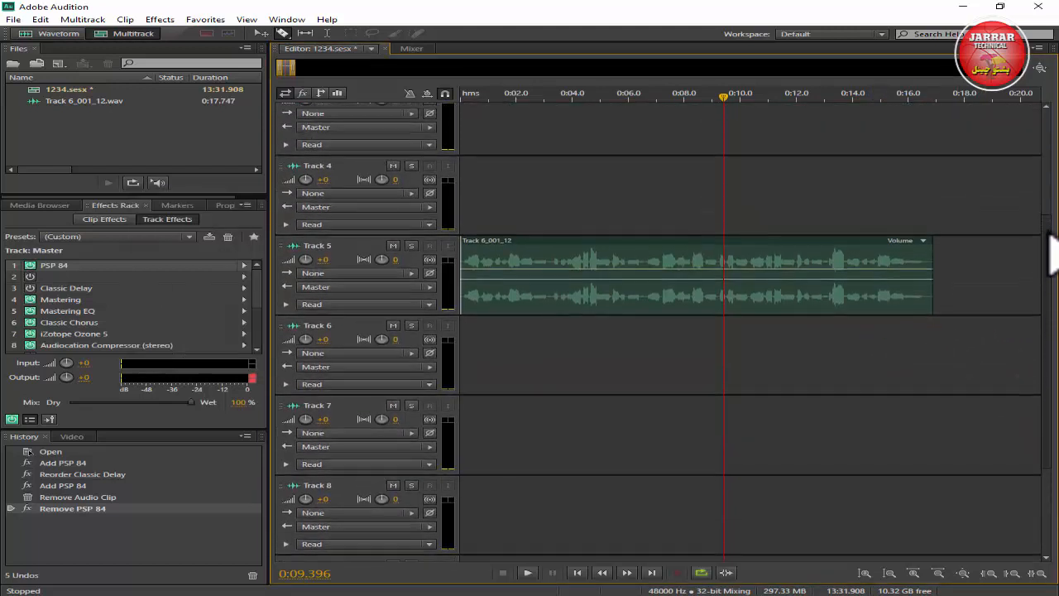
left_click(385, 260)
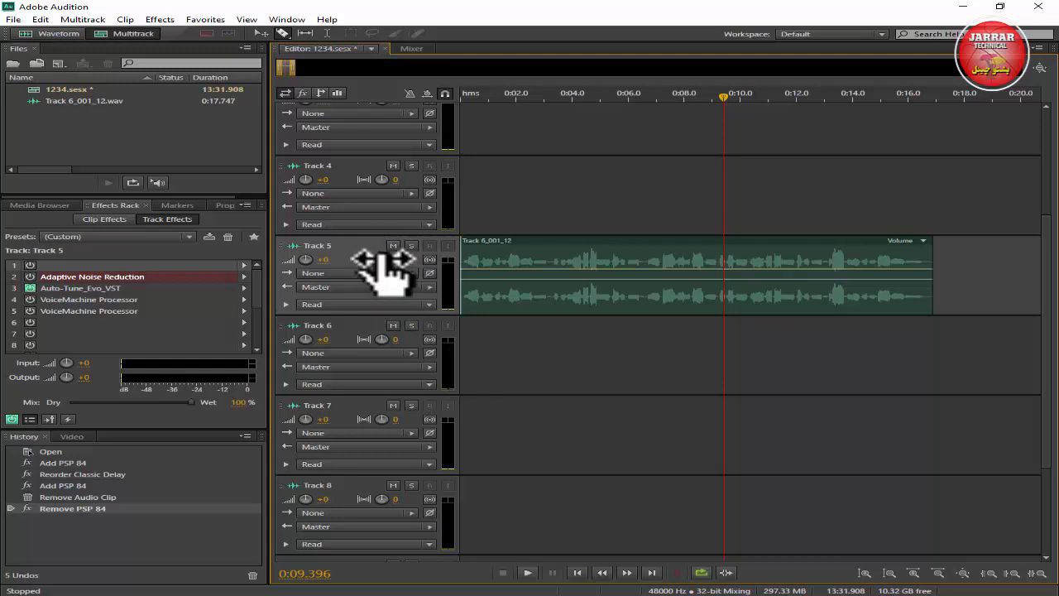
- Pan Track 5 fully right to R100, then play the vocal to hear it from one side and stop
left_click_drag(383, 261, 447, 4)
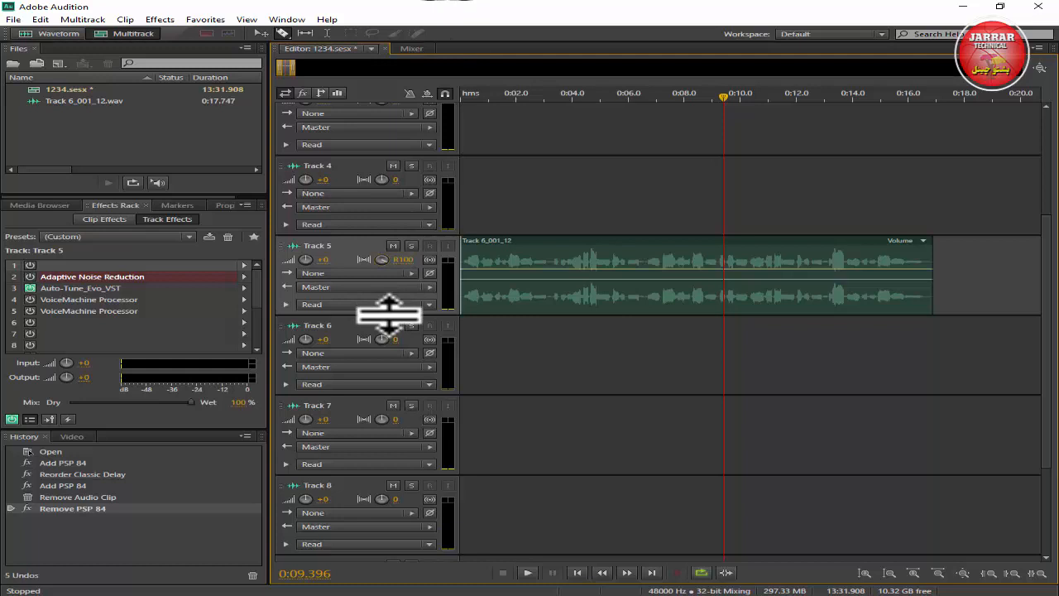
left_click(527, 573)
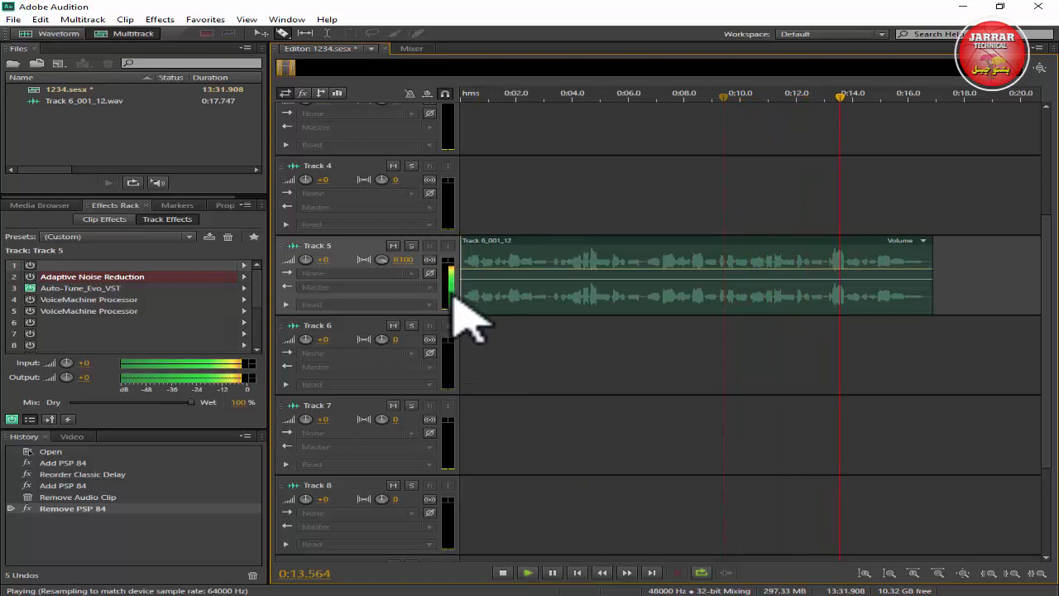
left_click(502, 572)
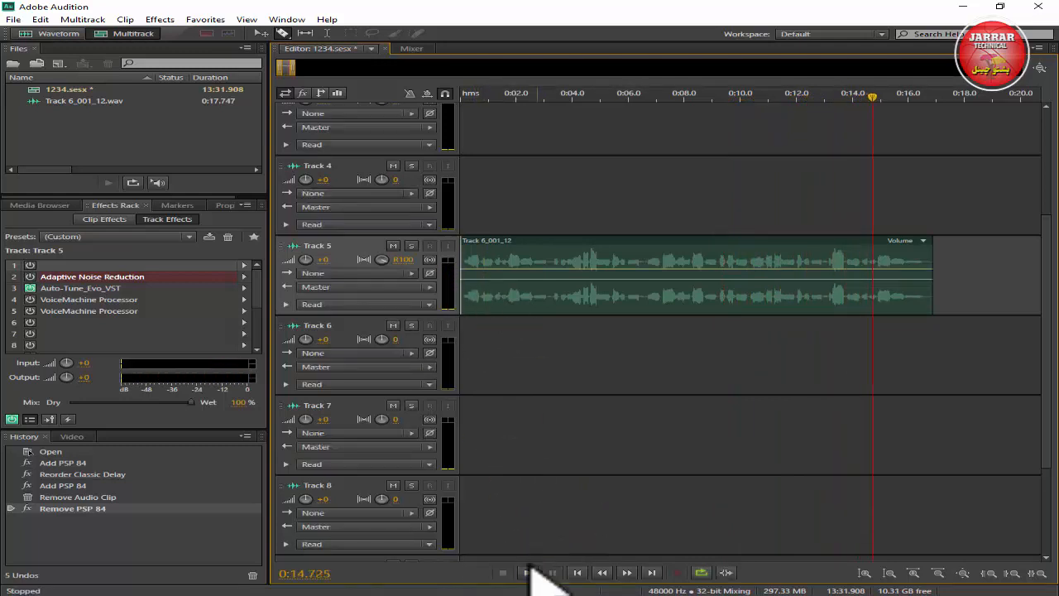
key("space")
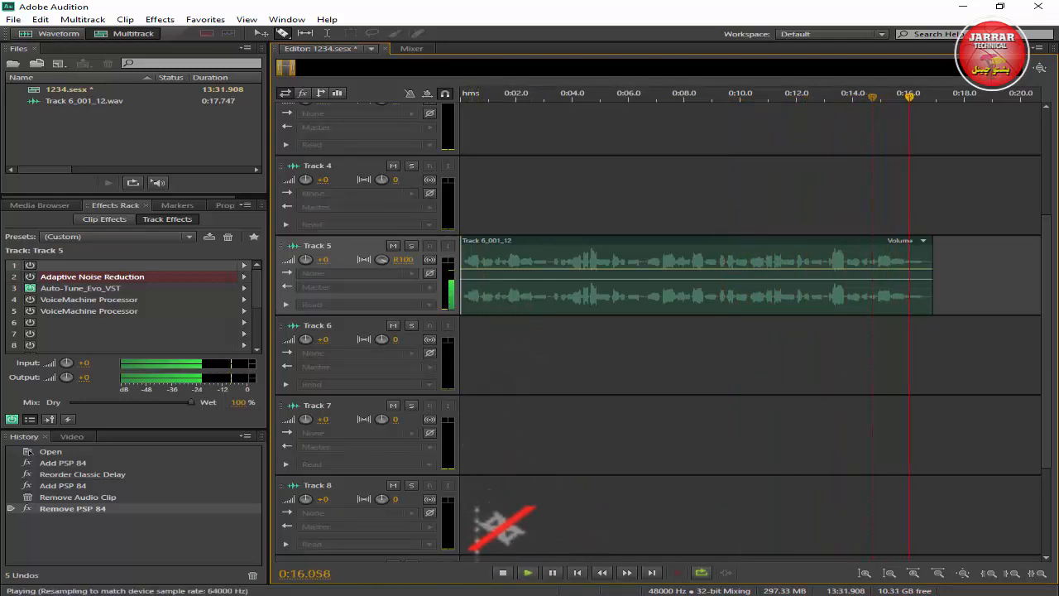
left_click(502, 572)
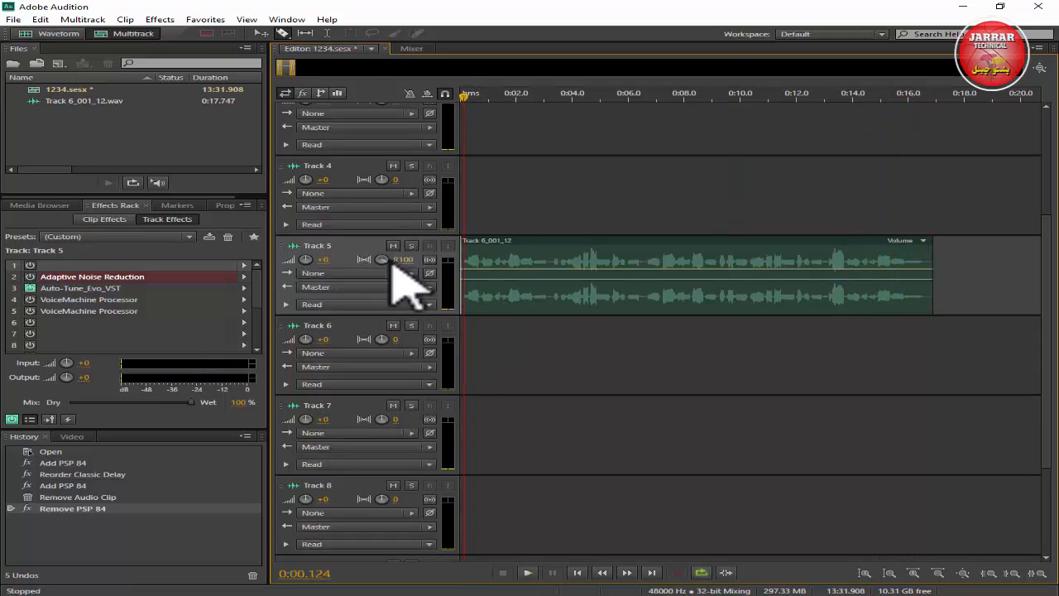
- Try Track 5 panned fully left at L100 during a short playback and recentre its pan at 0
left_click_drag(384, 259, 372, 546)
left_click_drag(379, 264, 367, 435)
left_click(527, 573)
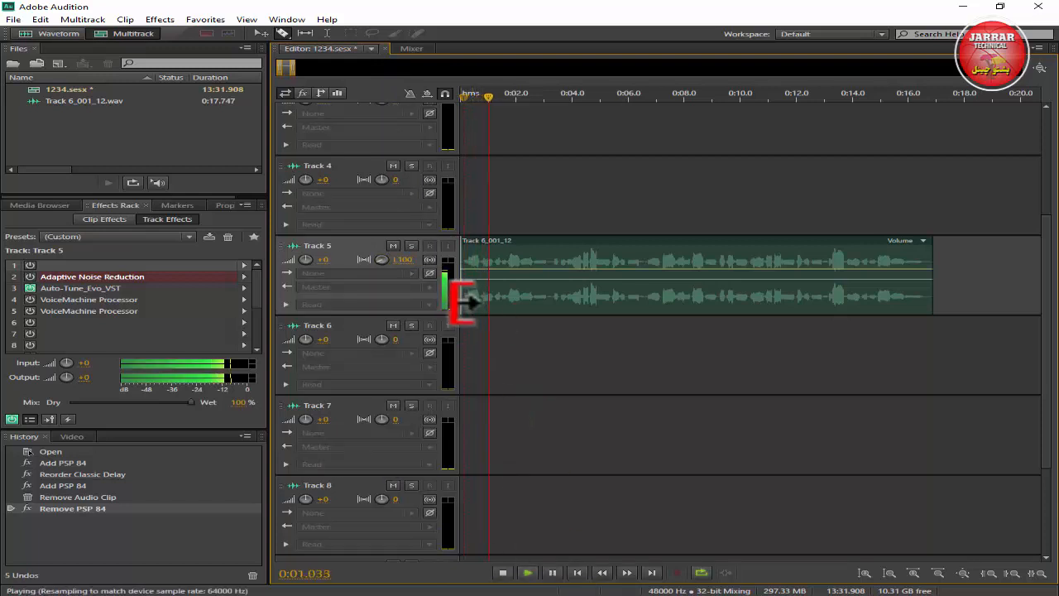
left_click(502, 573)
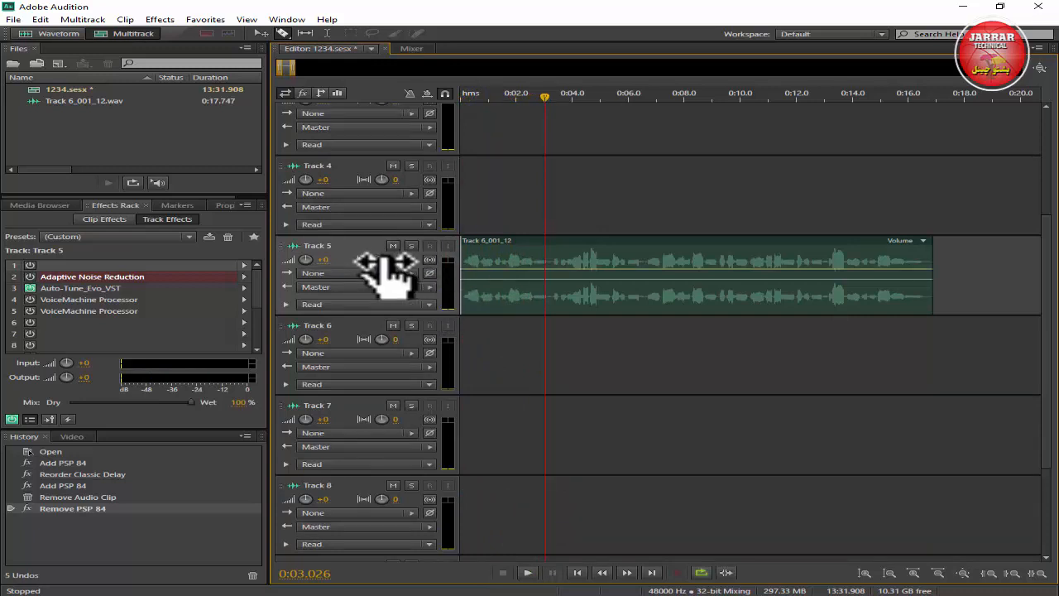
left_click(403, 259)
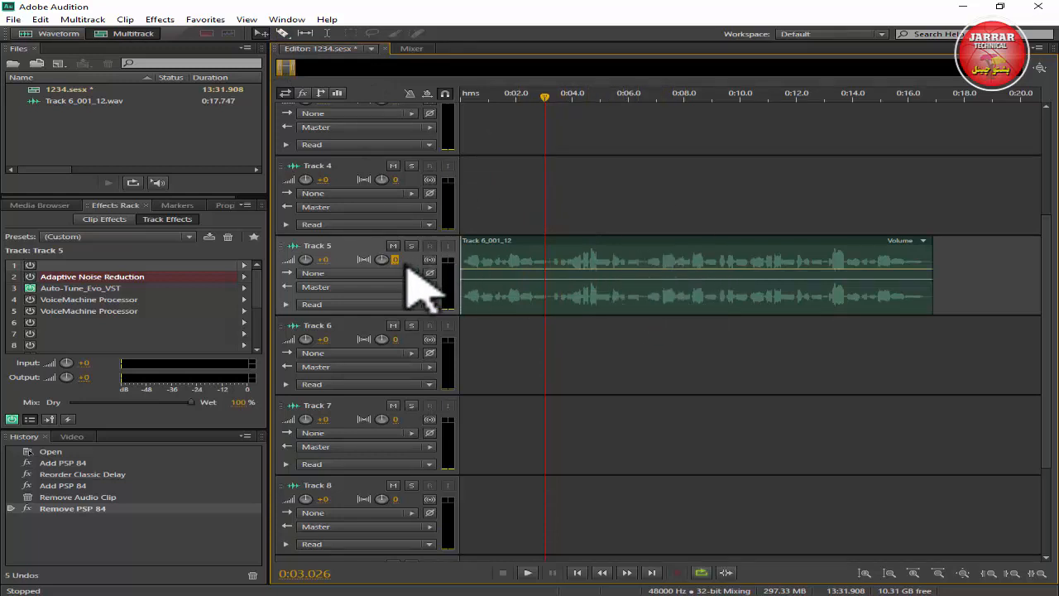
- Try different left pan positions on Track 5 during playback and reset the track's pan to 0
left_click_drag(406, 260, 389, 358)
left_click(528, 573)
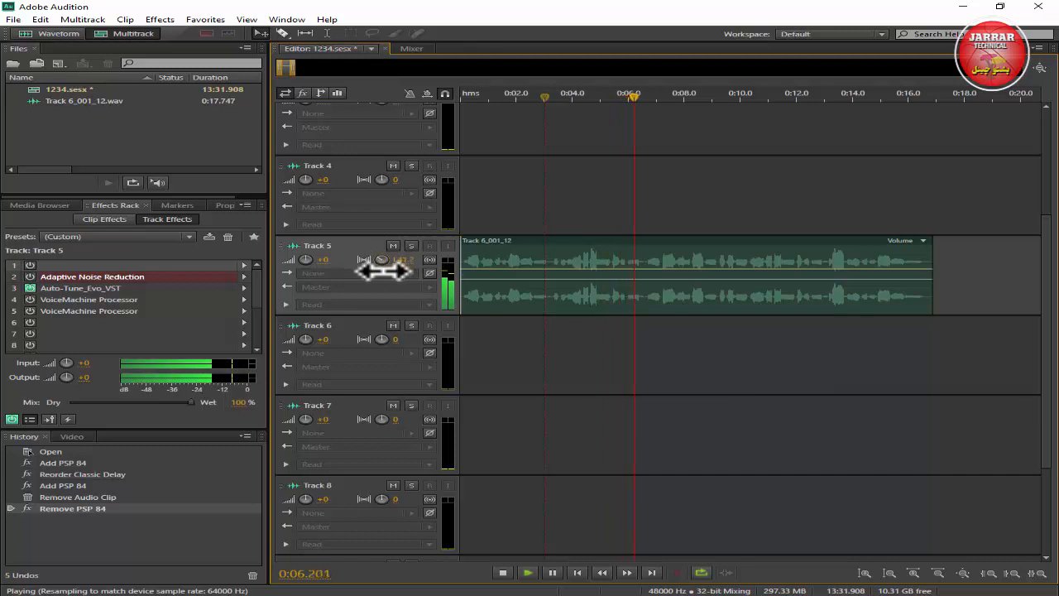
left_click_drag(384, 269, 385, 382)
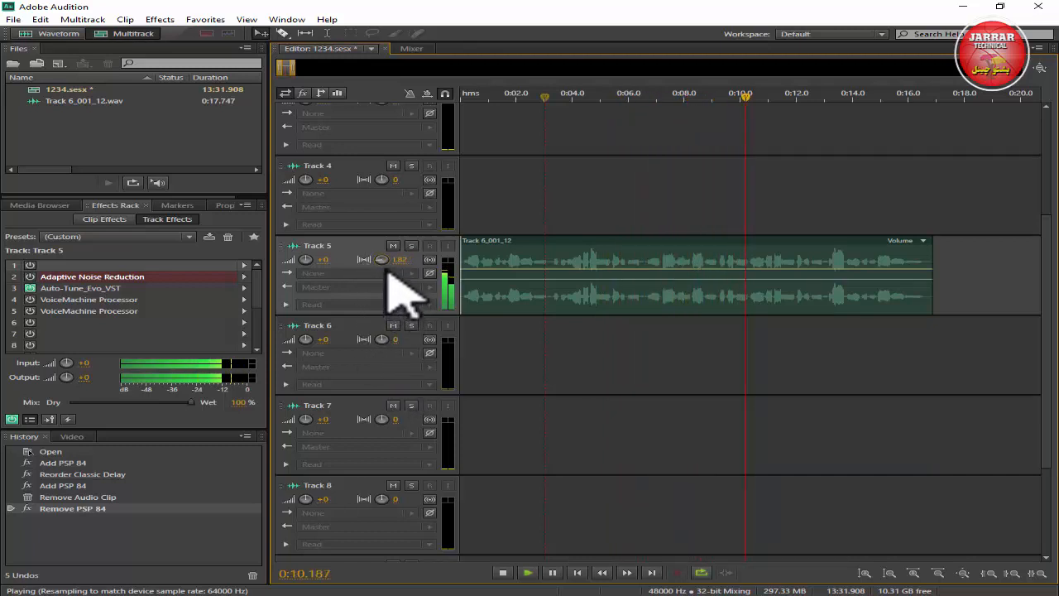
left_click_drag(388, 270, 430, 374)
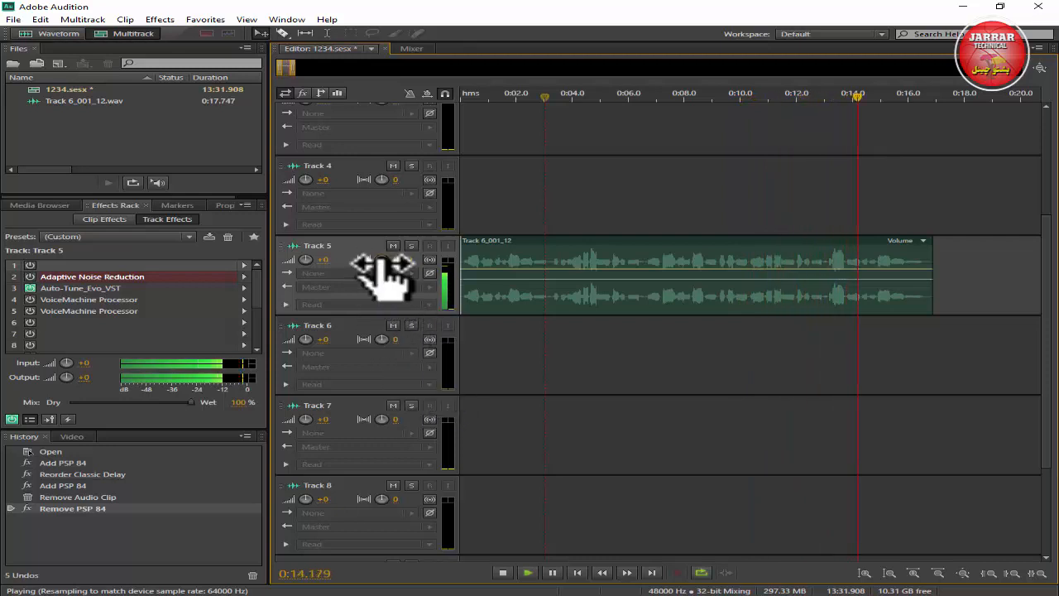
left_click_drag(382, 265, 378, 243)
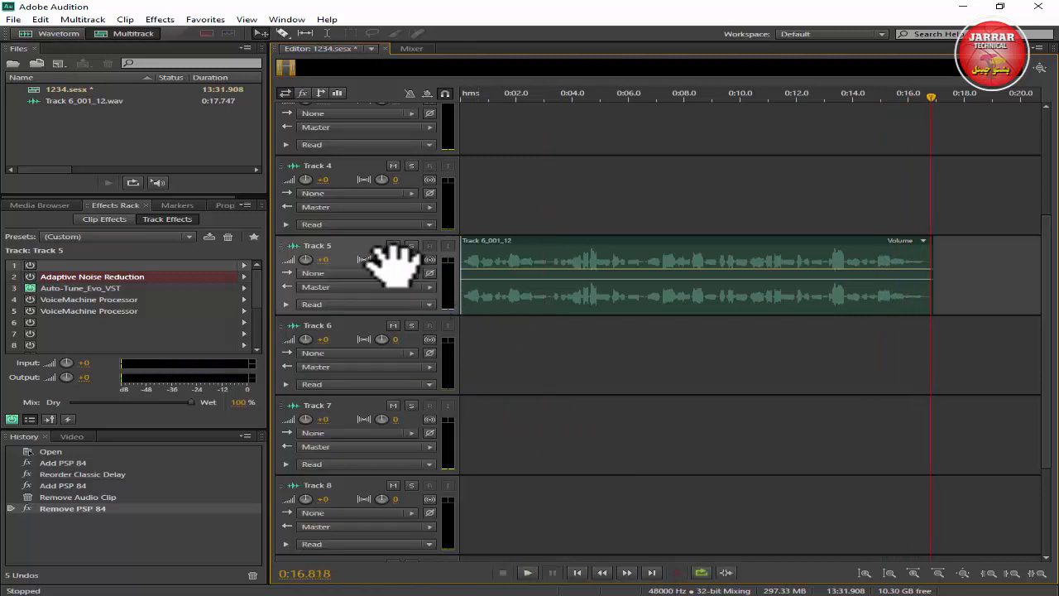
left_click(527, 573)
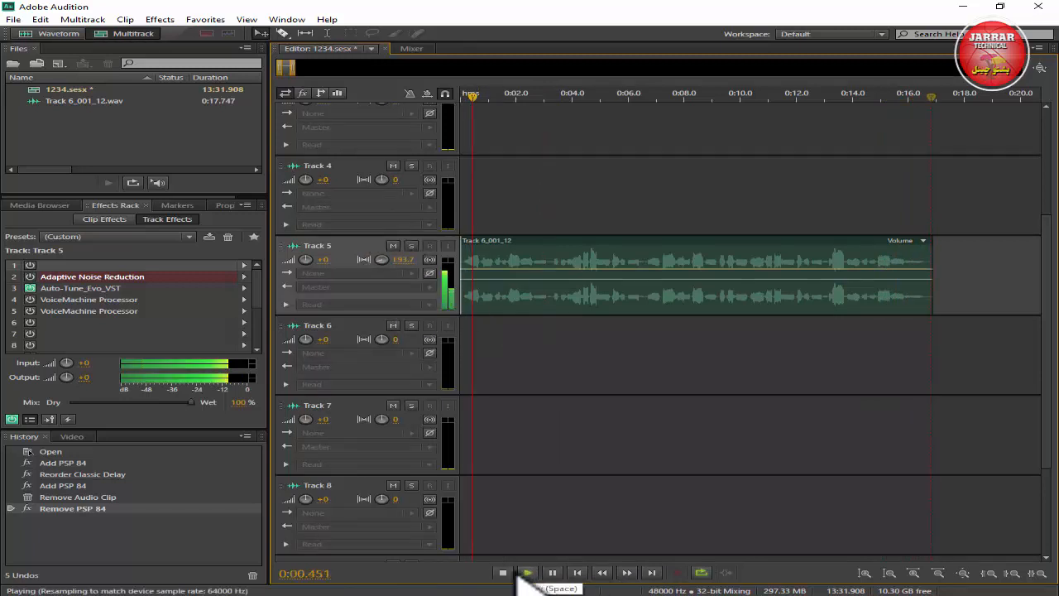
left_click(503, 573)
left_click(403, 260)
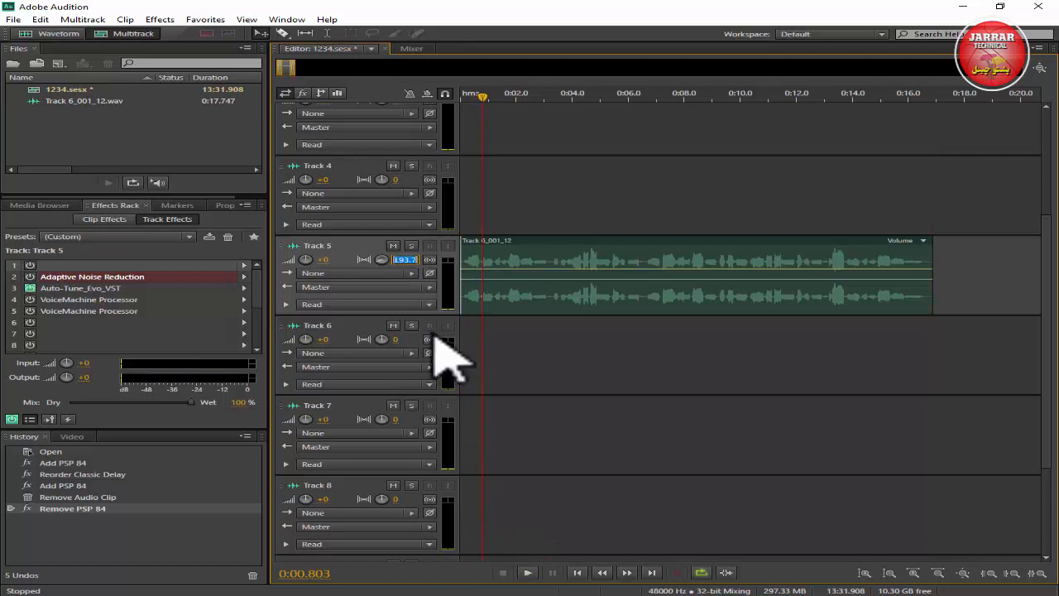
type("0")
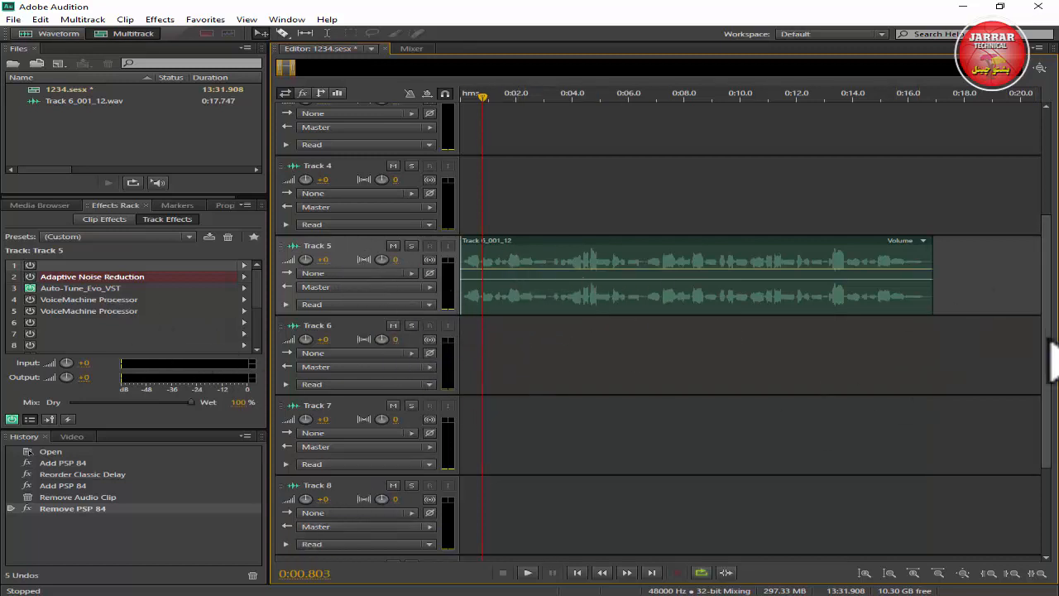
- Open the Master track's PSP 84 effect, play the vocal and unlink the left and right delay channels
scroll(1049, 343, "down", 2)
left_click(361, 507)
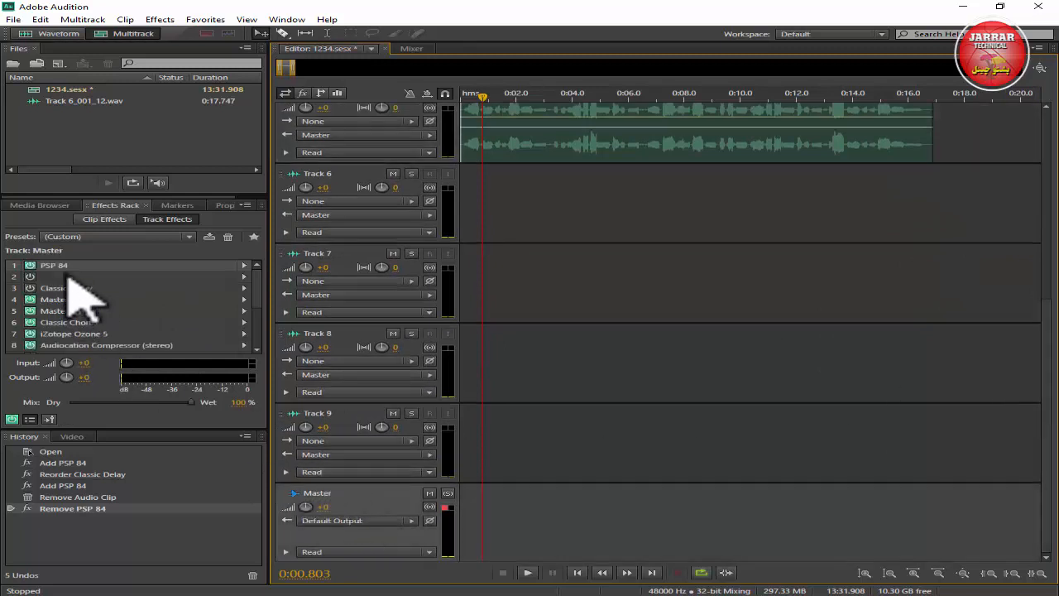
double_click(62, 266)
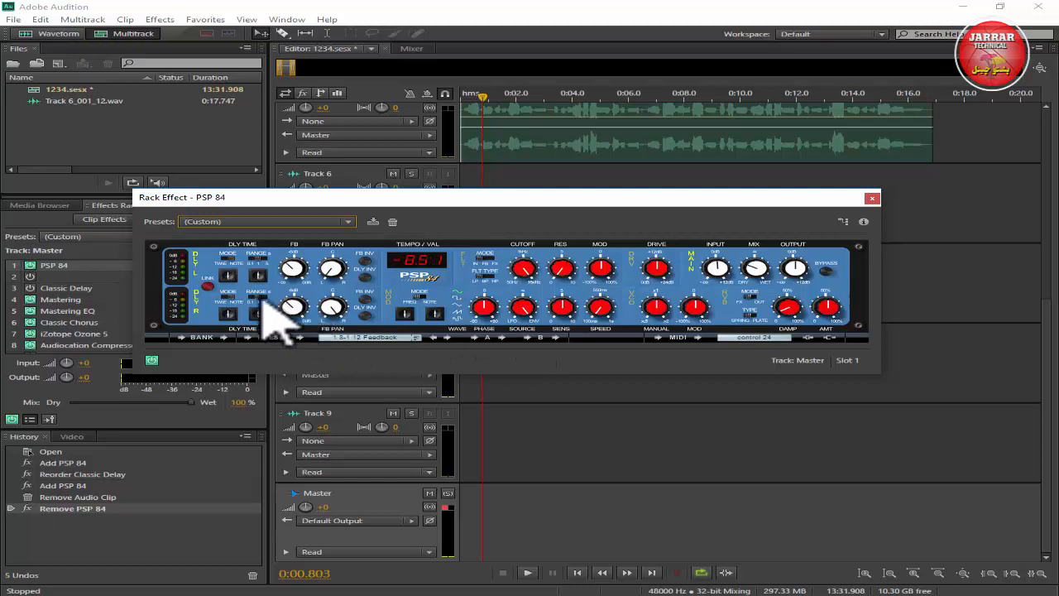
left_click(528, 576)
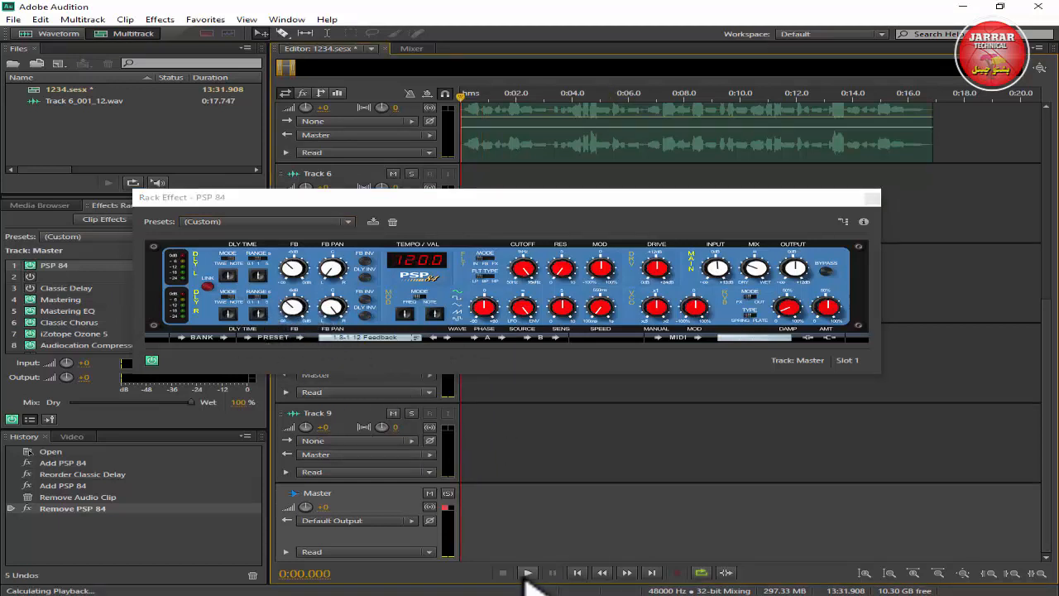
left_click(212, 284)
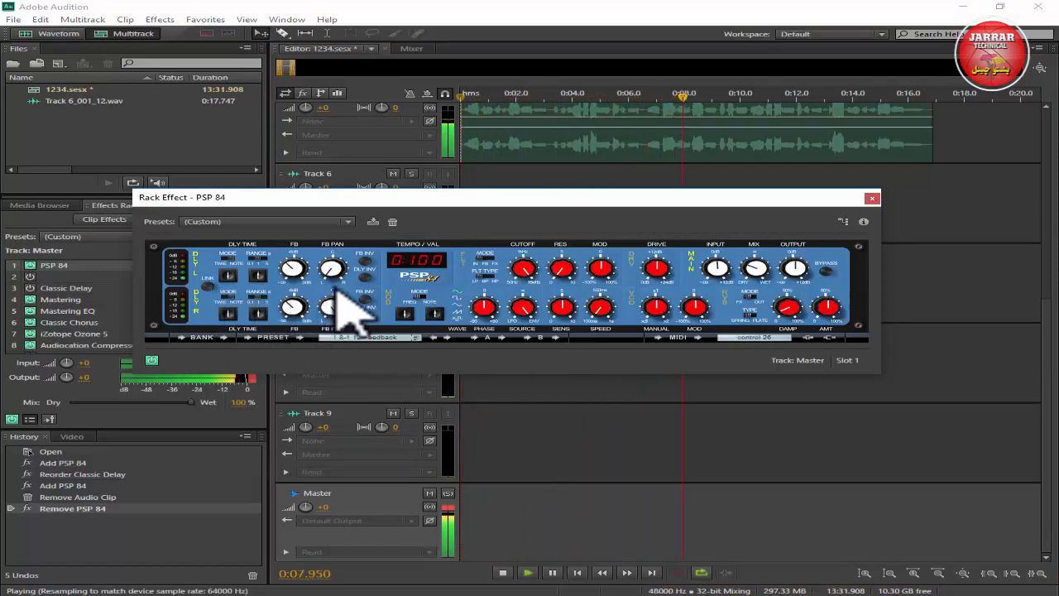
- Try raised feedback on both PSP 84 delay channels during playback, with the right channel at 0 dB, and stop
left_click_drag(292, 263, 317, 216)
left_click_drag(294, 304, 333, 210)
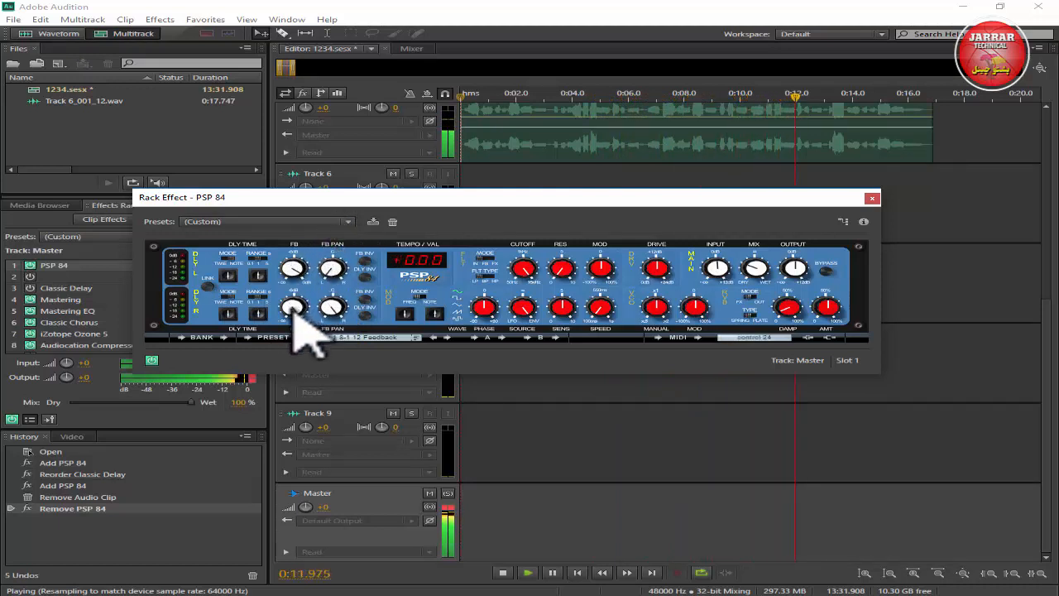
left_click(503, 573)
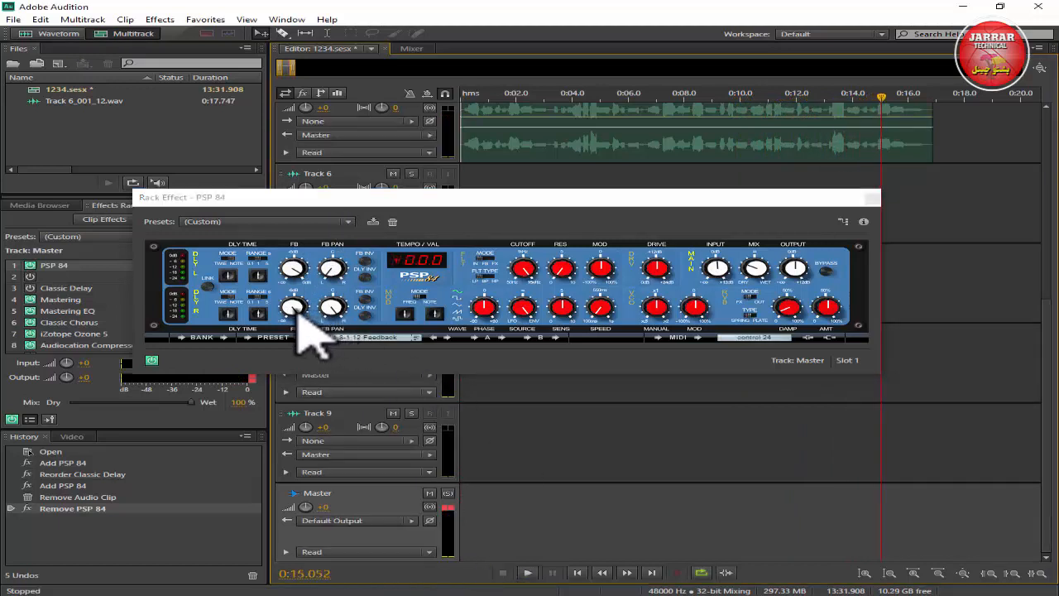
- Lower the feedback of both PSP 84 delay channels, bringing the right channel to about -13.3 dB
left_click_drag(295, 351, 292, 382)
left_click_drag(292, 268, 300, 362)
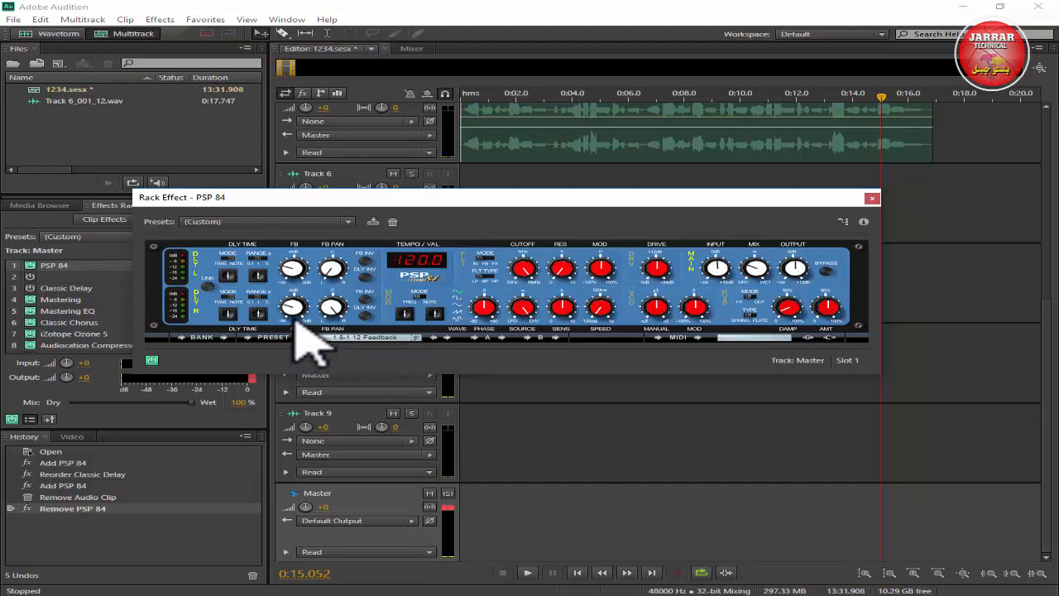
left_click_drag(296, 322, 294, 330)
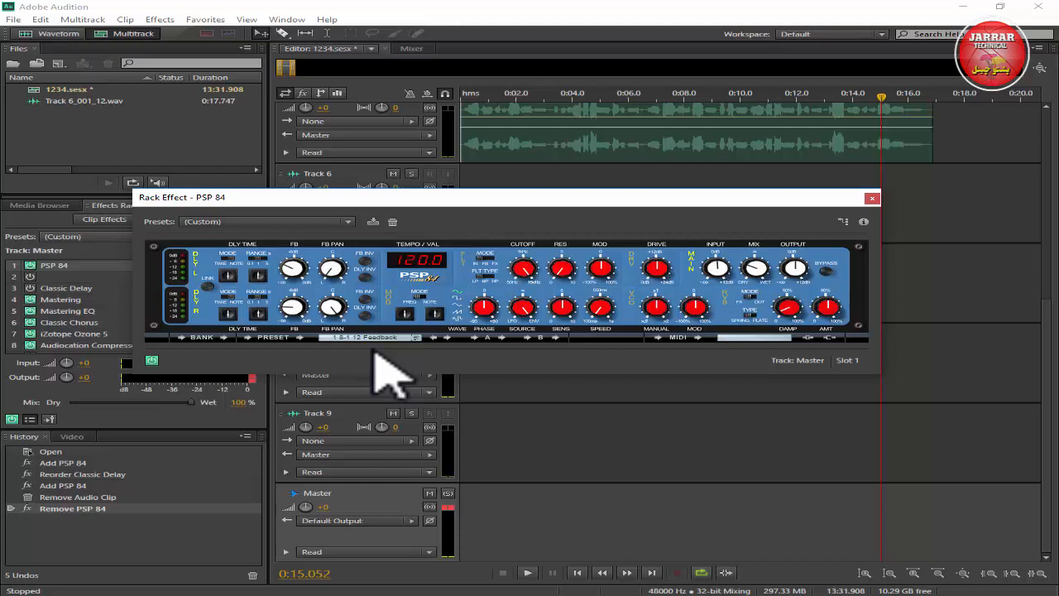
- Play the vocal from the start to check the reduced feedback, stop it and close the PSP 84 window
left_click(572, 571)
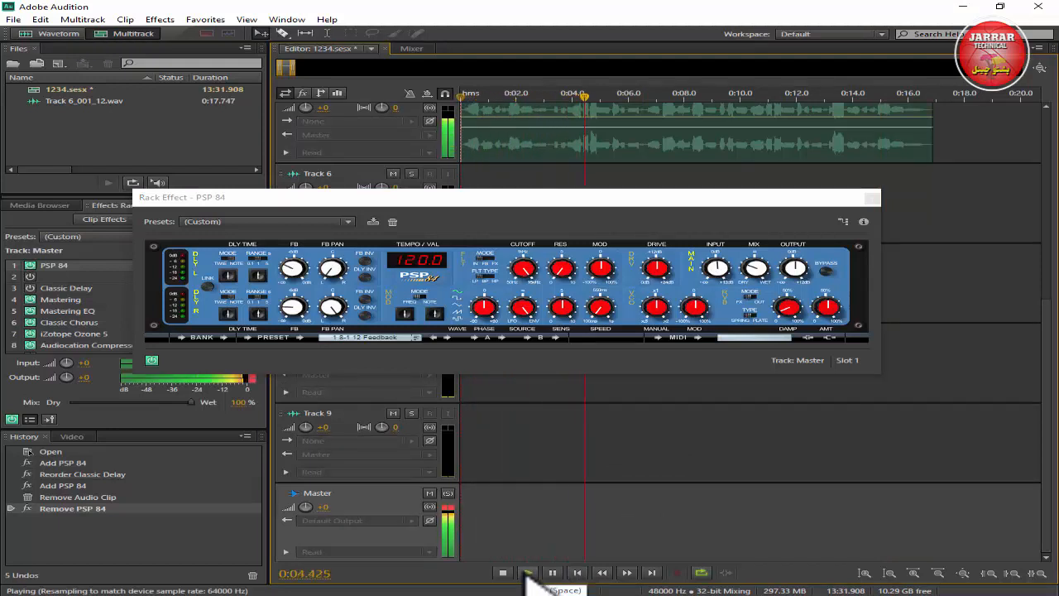
left_click(503, 573)
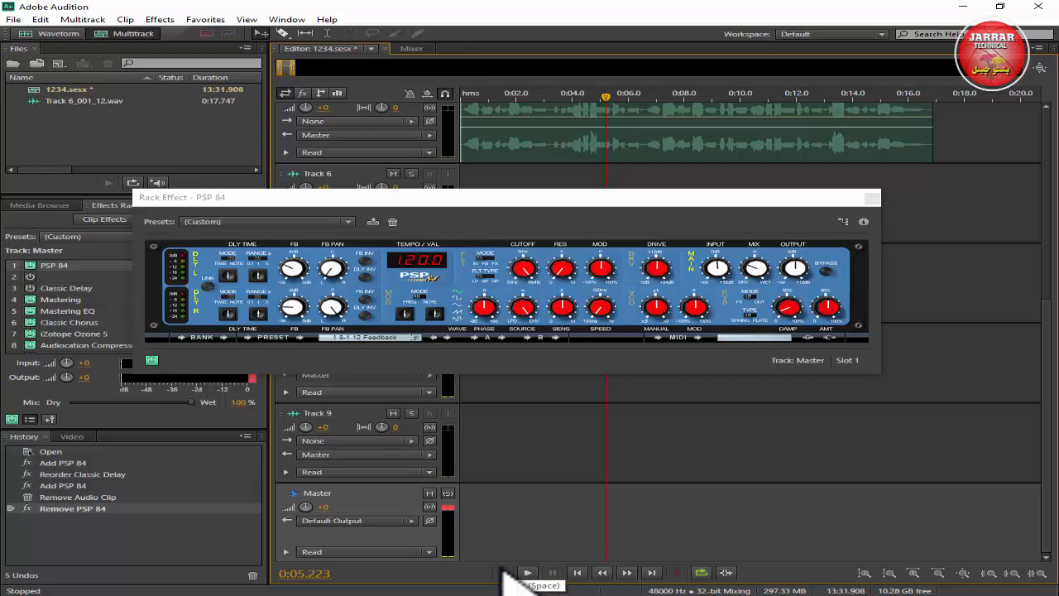
mouse_move(293, 308)
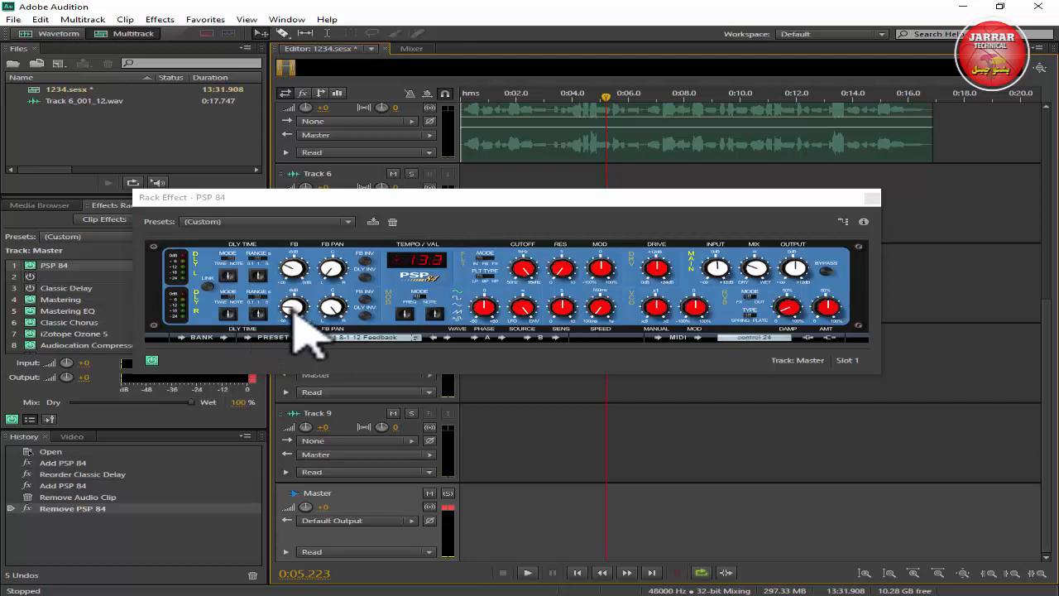
mouse_move(296, 273)
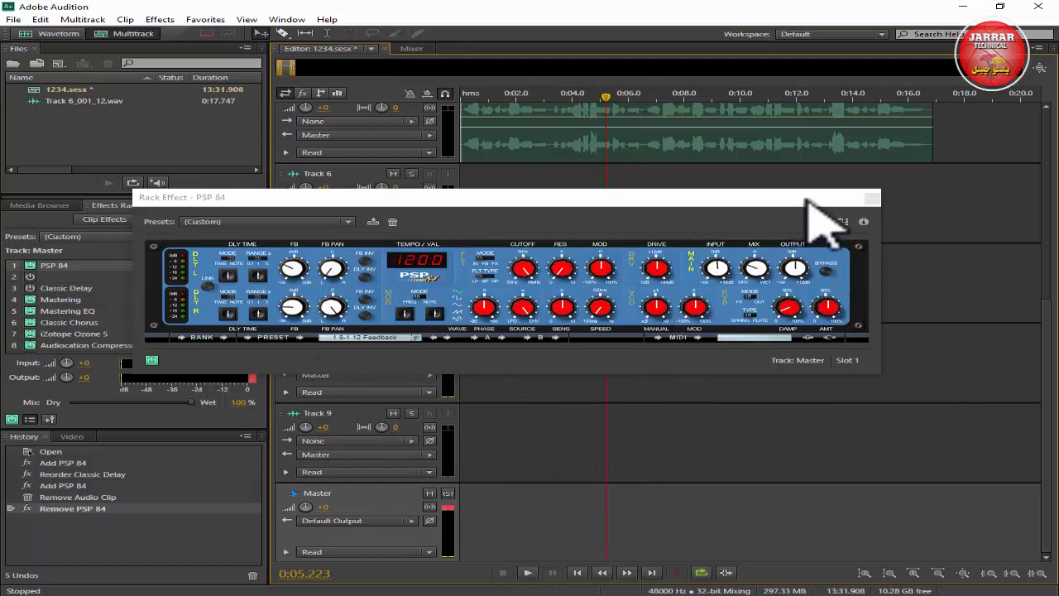
left_click(872, 199)
- Split the Track 5 vocal clip with the Razor tool at about 3.2 seconds
scroll(1050, 332, "up", 3)
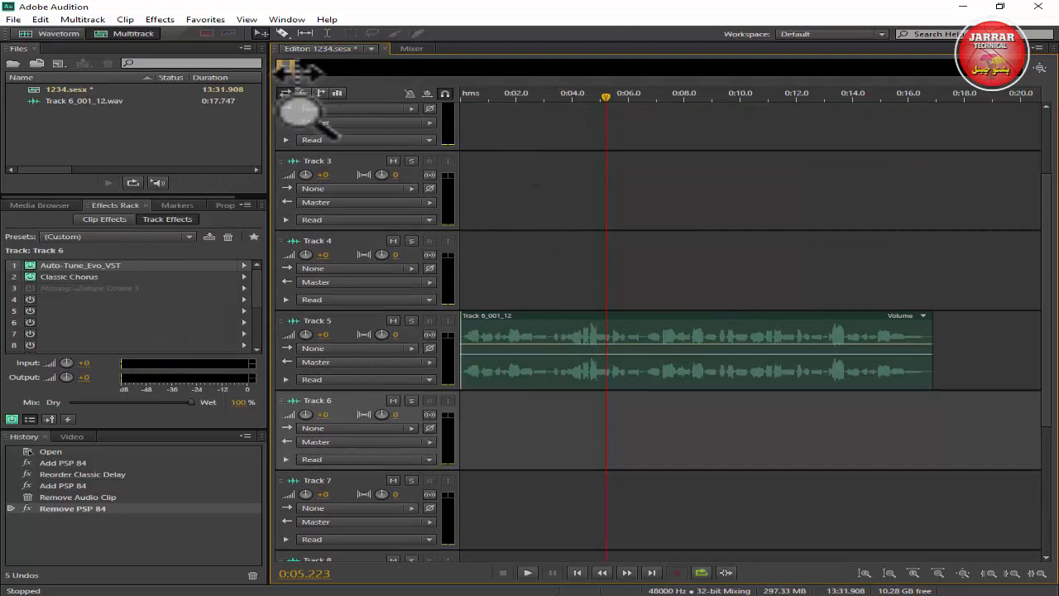
left_click_drag(294, 70, 284, 70)
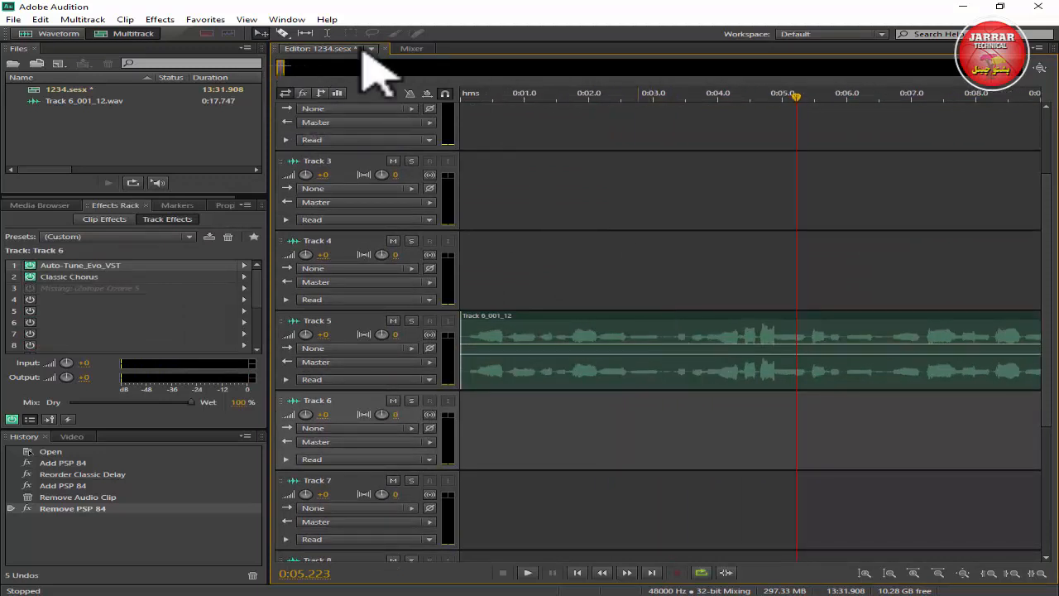
left_click(282, 33)
left_click(666, 340)
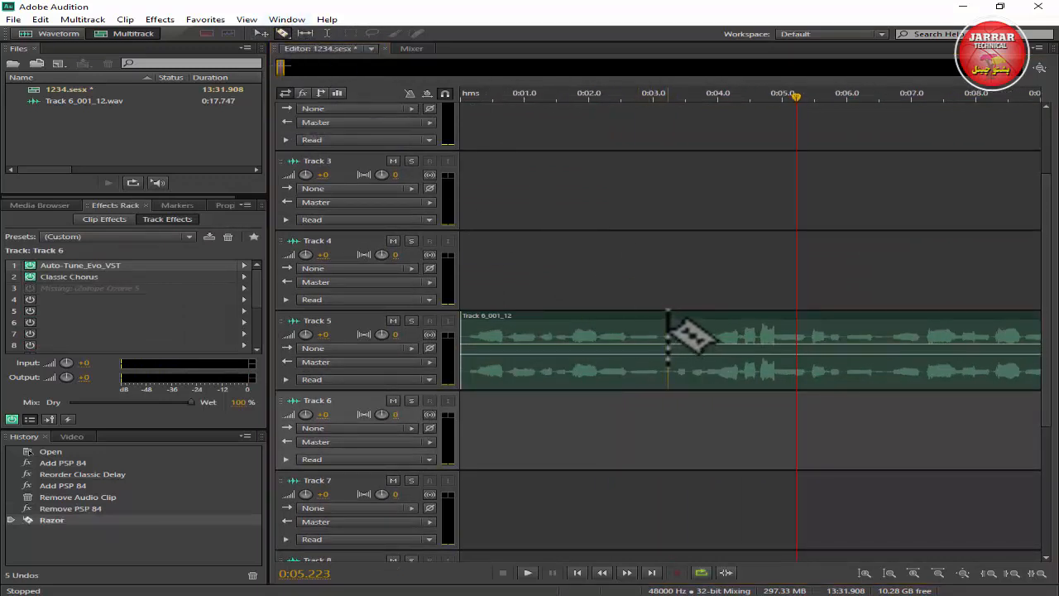
- Copy the first part of the split Track 5 clip and paste it onto Track 6
left_click(620, 325)
right_click(619, 325)
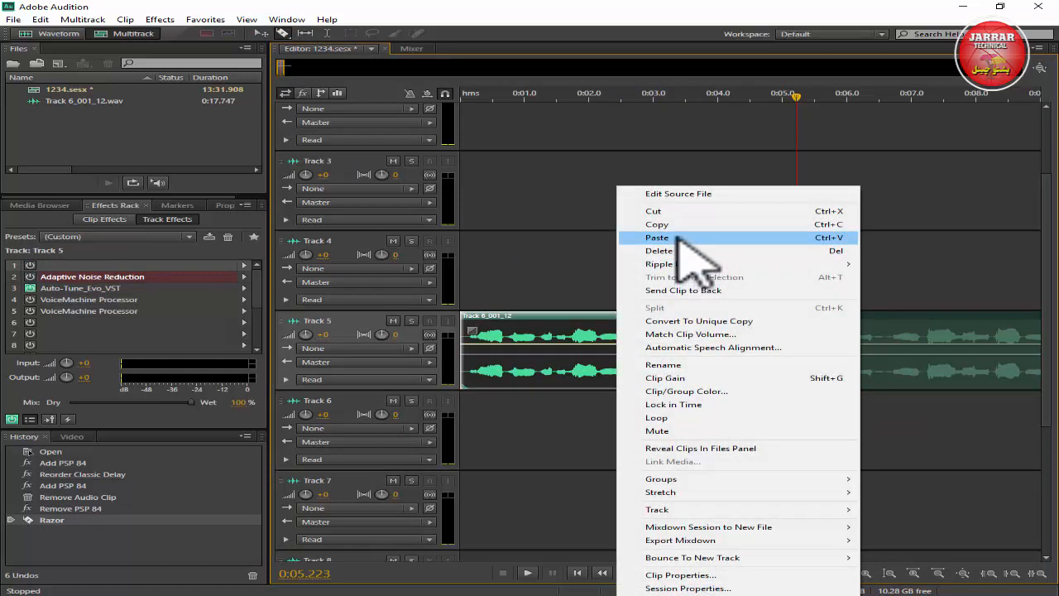
left_click(677, 225)
left_click(712, 447)
right_click(720, 452)
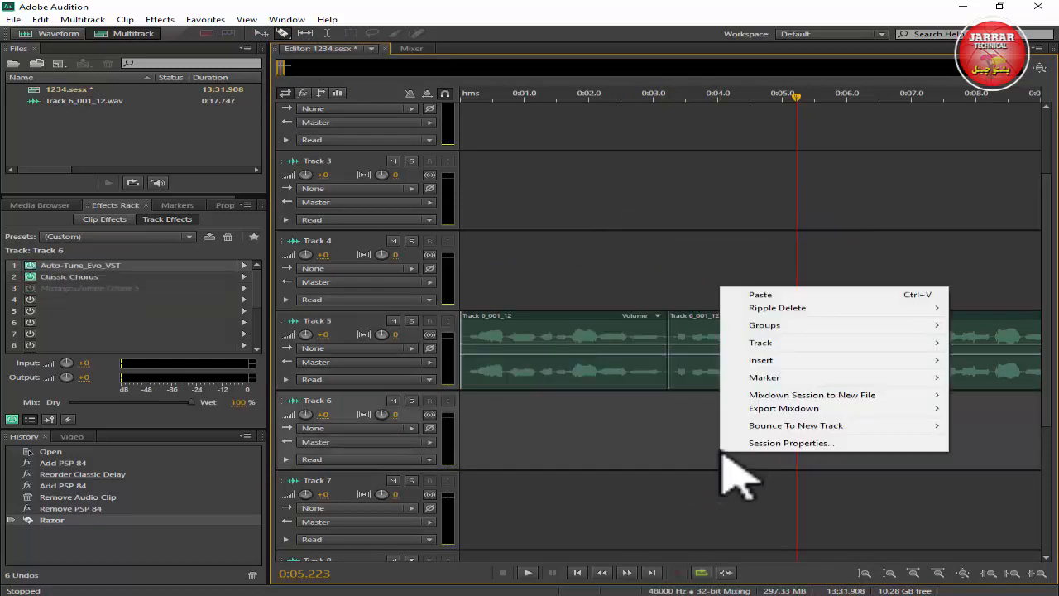
left_click(758, 295)
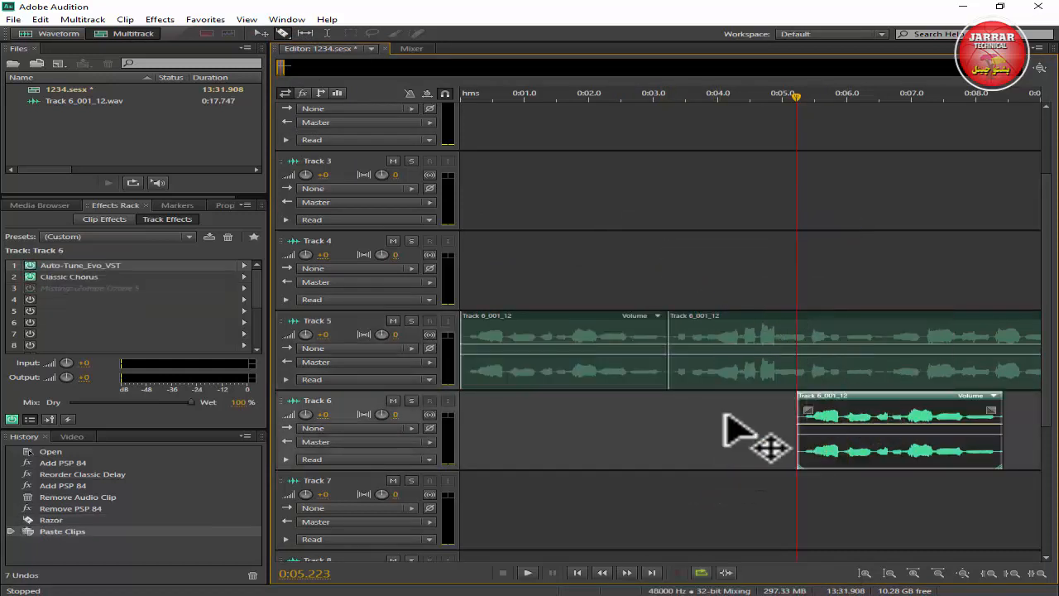
- Move the Track 6 clip to start at about 2 seconds and give it a long fade-in and a shorter fade-out
left_click_drag(804, 433, 678, 450)
left_click_drag(604, 409, 705, 422)
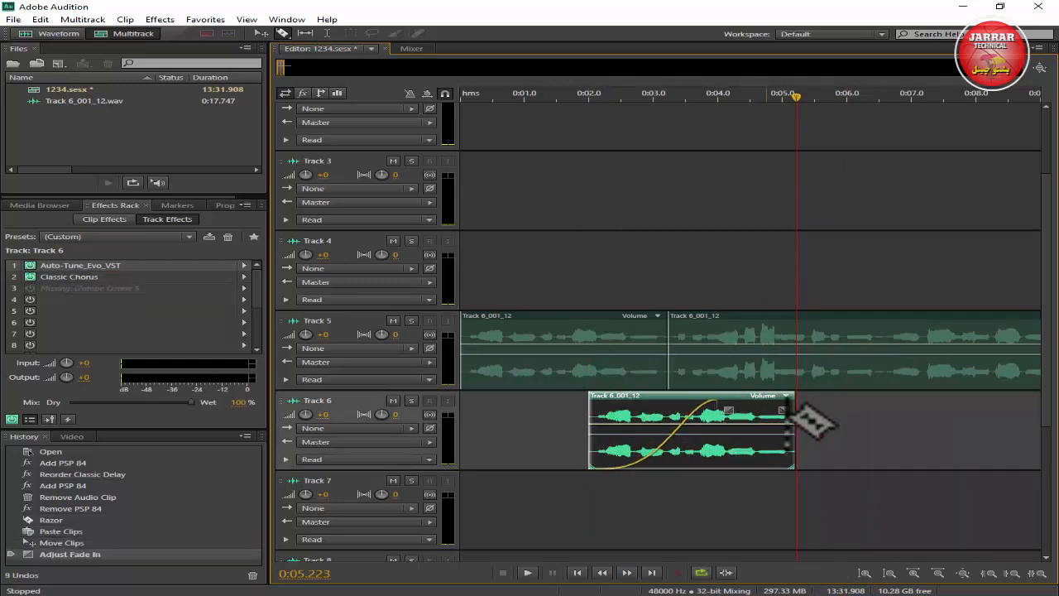
left_click_drag(781, 408, 747, 414)
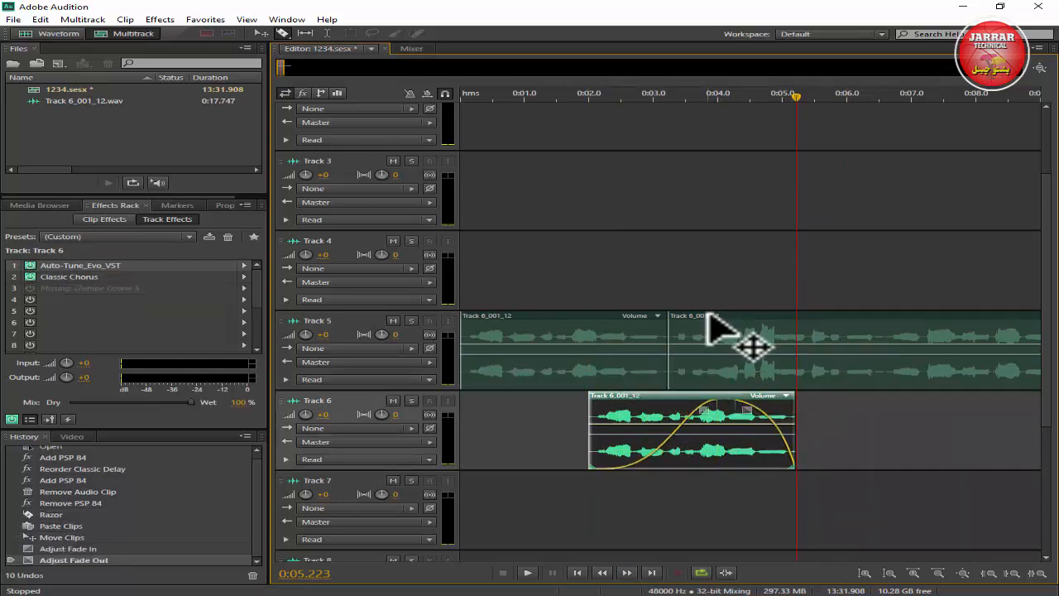
- Move the second part of the split Track 5 vocal clip to start at about 4.5 seconds
left_click_drag(734, 333, 816, 332)
left_click(538, 418)
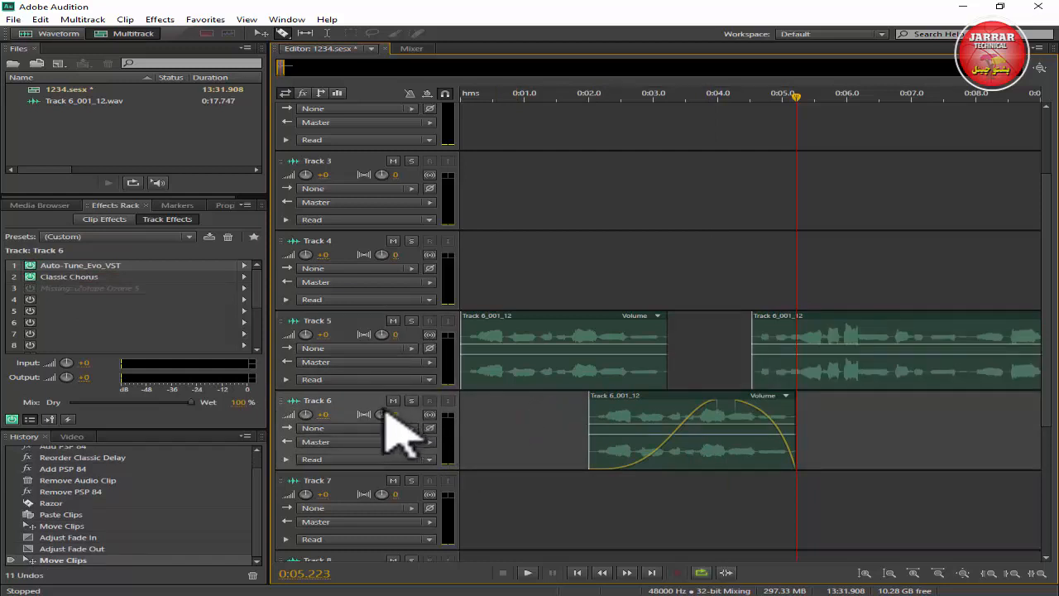
- Open the Classic Chorus effect on Track 6 and choose the Hard Guitar Flanger preset
left_click(106, 278)
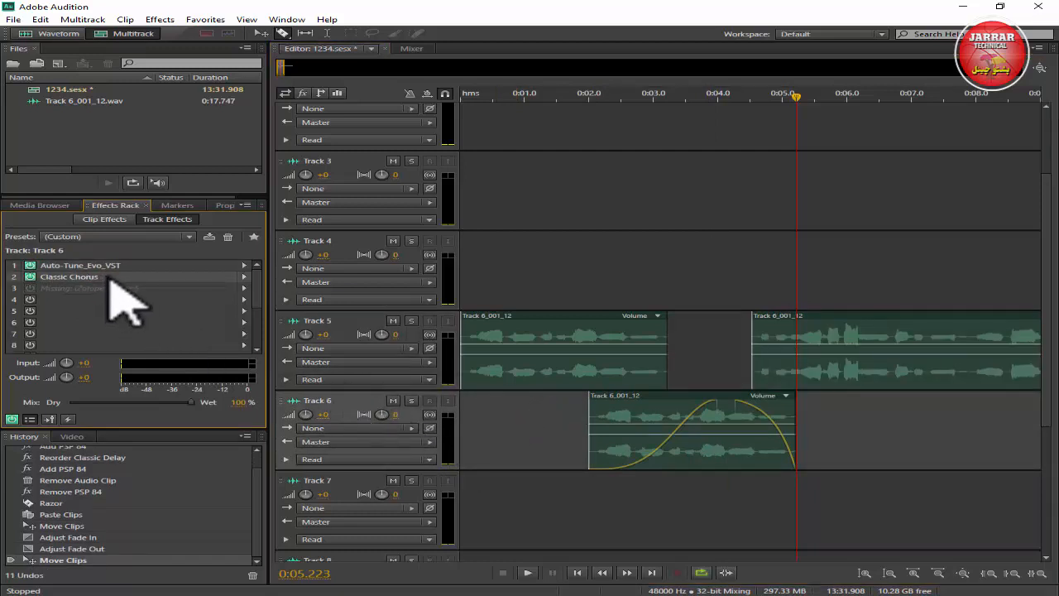
double_click(110, 279)
left_click(459, 254)
left_click(376, 334)
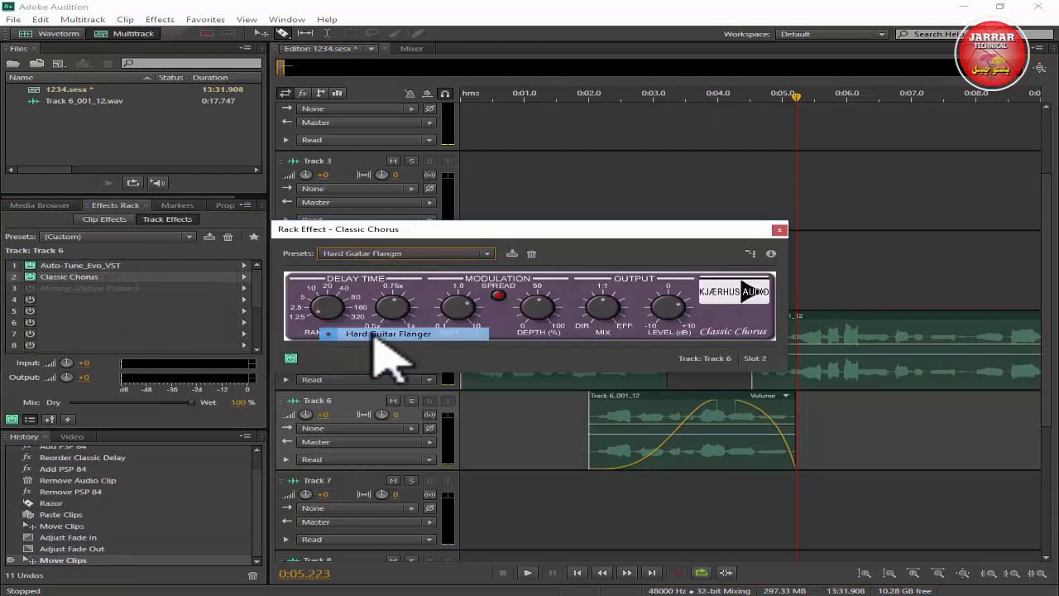
- Play the session from about 0.8 seconds to hear the chorus on Track 6, stop it and close the Classic Chorus window
left_click(511, 93)
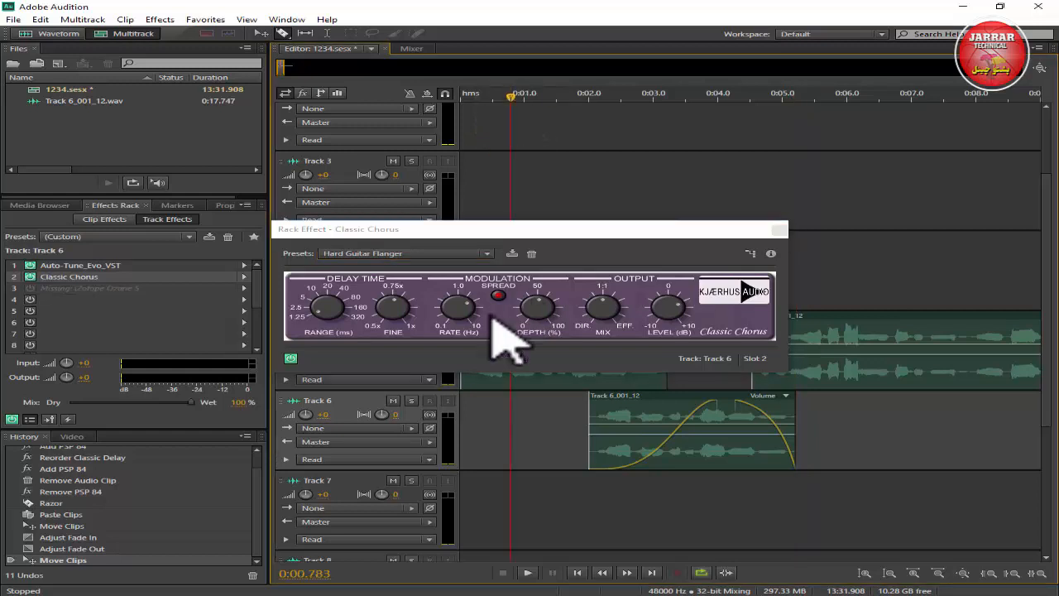
left_click(528, 573)
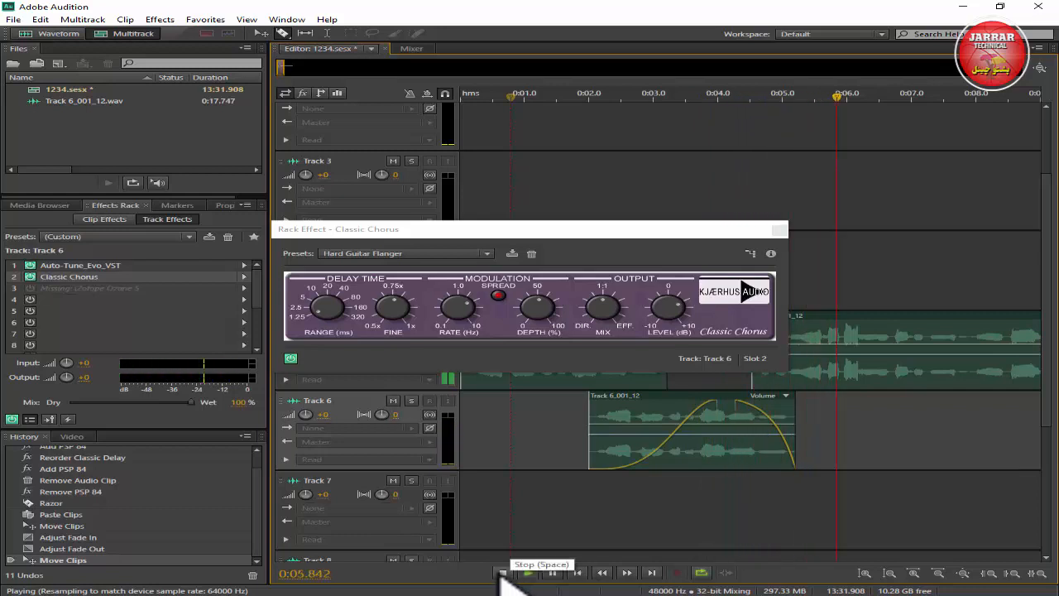
left_click(502, 573)
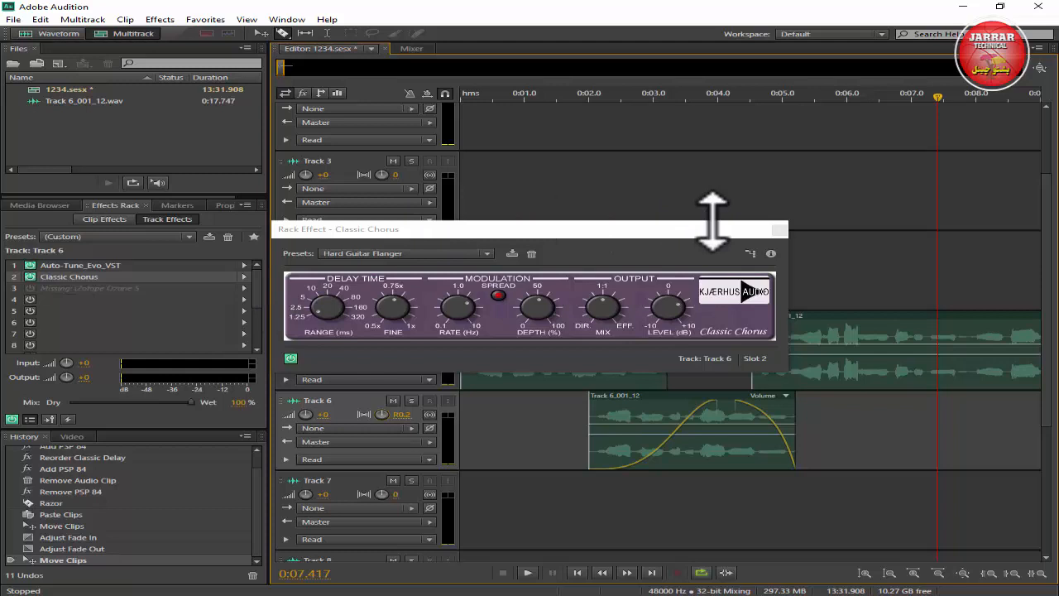
left_click(778, 231)
- Replace Classic Chorus in the second effect slot of Track 6 with the PSP 84 VST plug-in
left_click(244, 276)
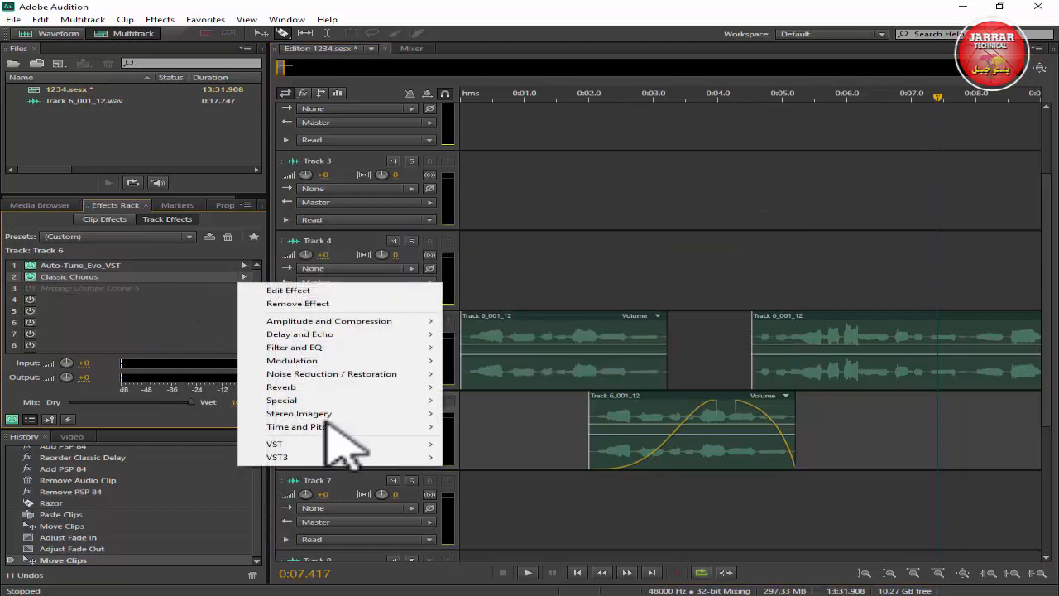
mouse_move(369, 444)
mouse_move(590, 494)
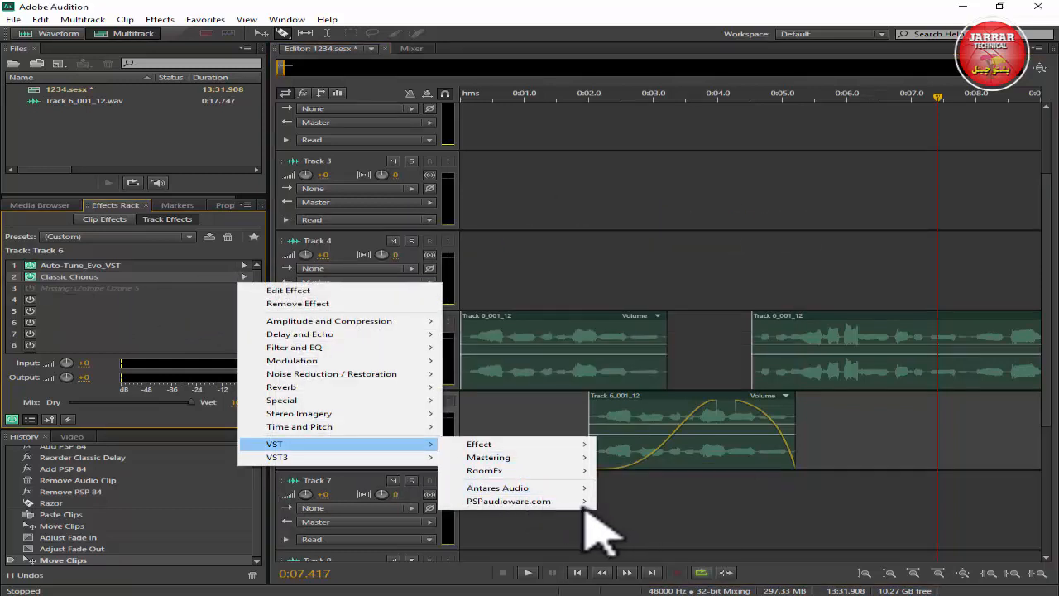
left_click(633, 502)
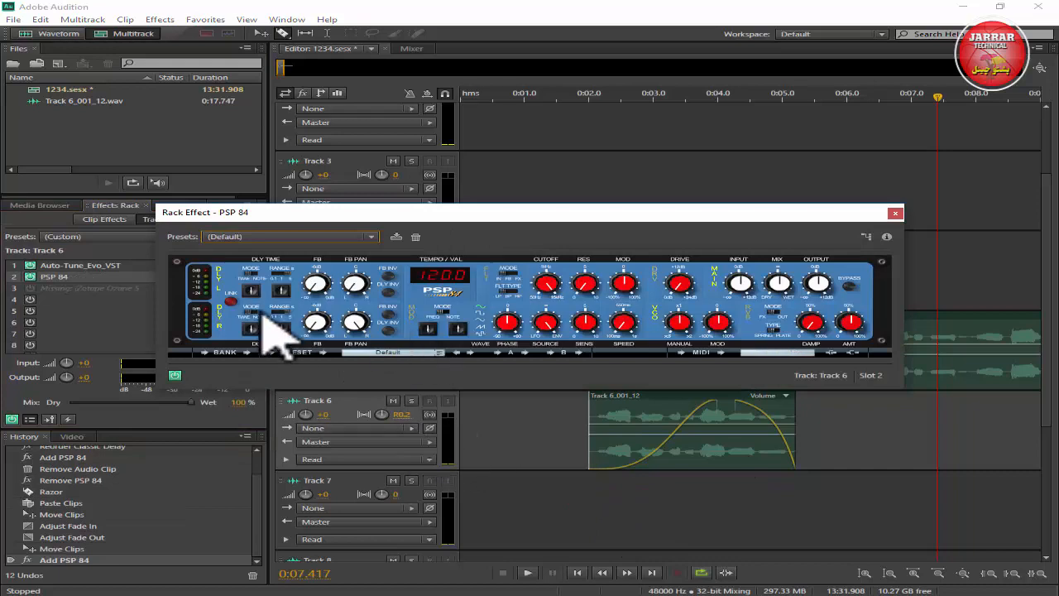
- Load the Shimoni Caves preset in Track 6's PSP 84 and close the plug-in window
left_click(440, 351)
left_click(733, 412)
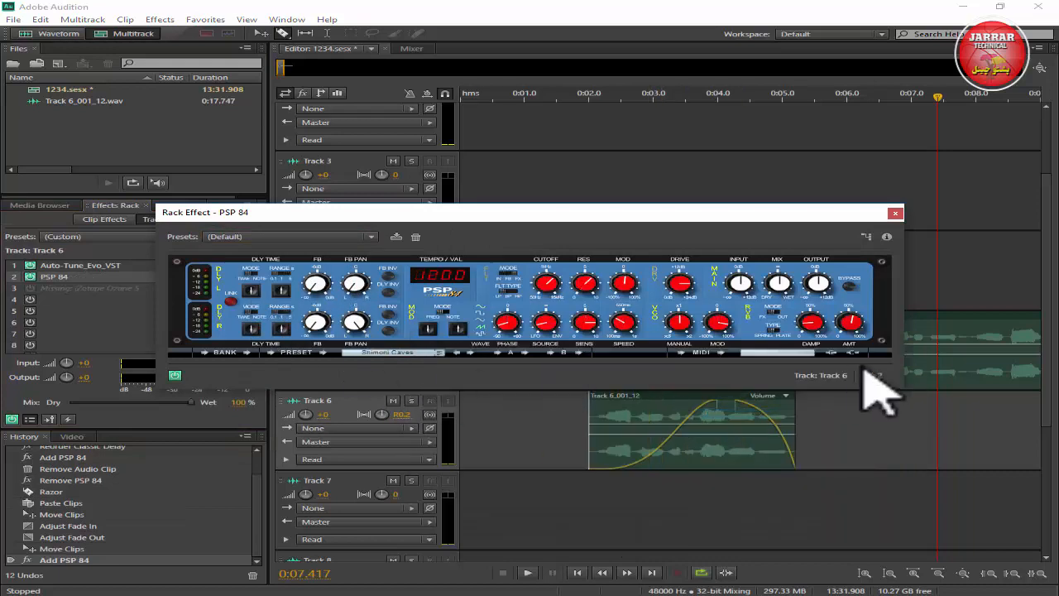
left_click(895, 212)
- Play from about 1.3 seconds while auditioning the Hissteria and Nanobot presets in Track 6's PSP 84, and stop playback
left_click(546, 107)
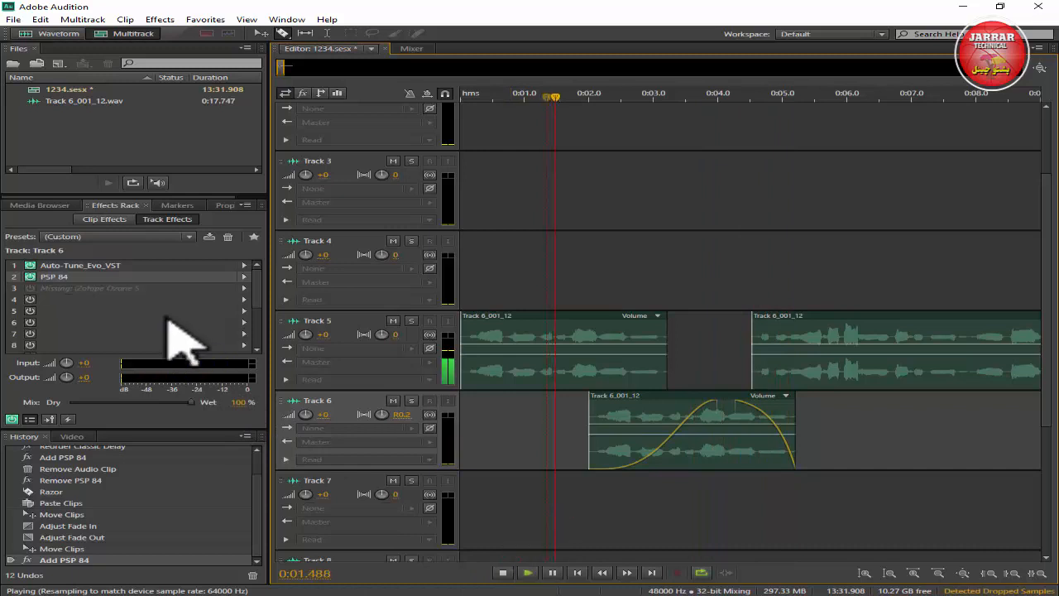
double_click(92, 279)
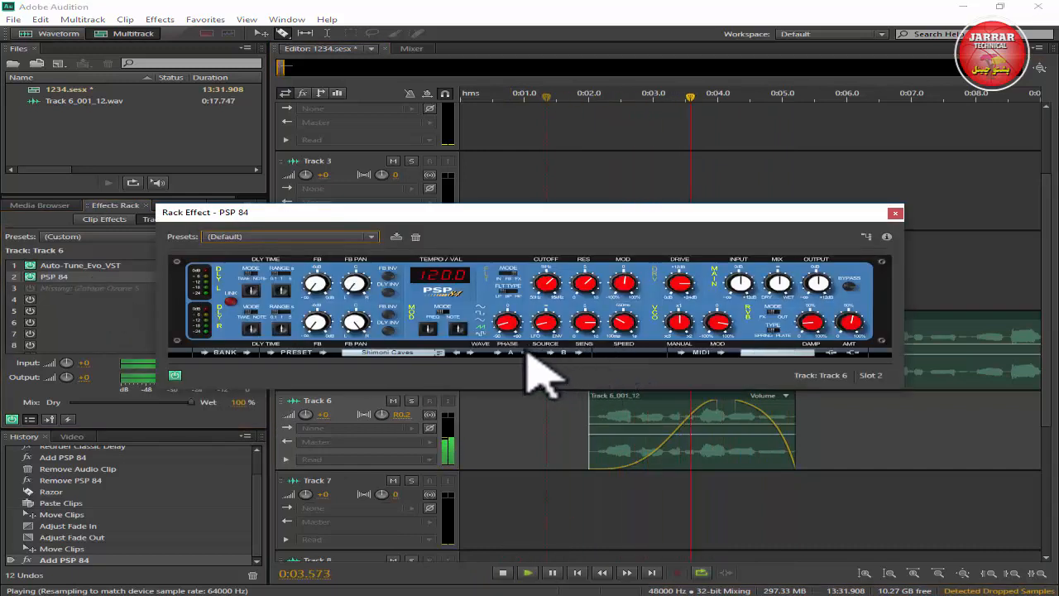
left_click(472, 354)
left_click(528, 574)
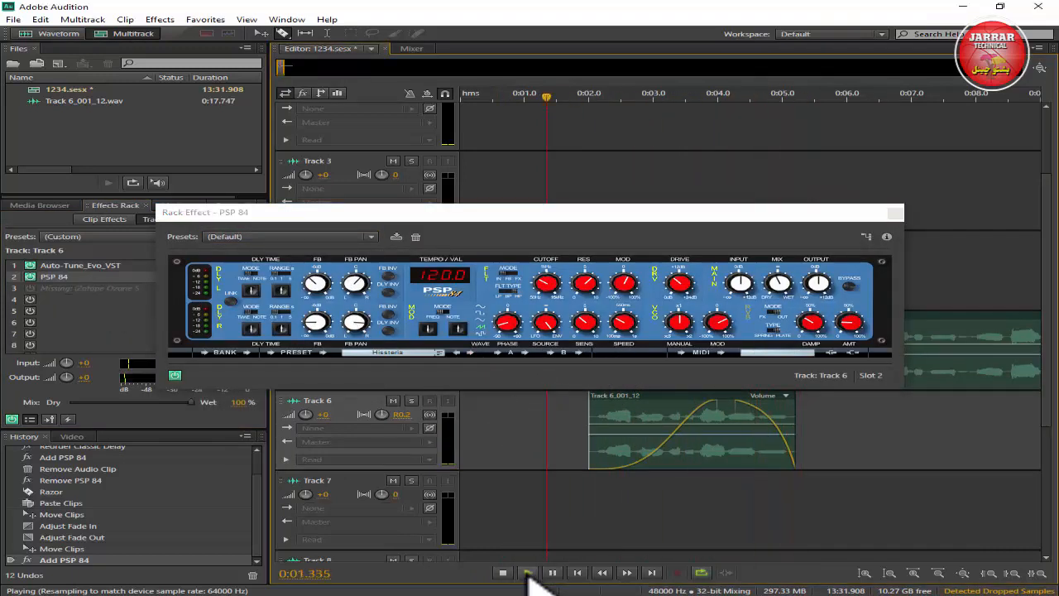
left_click(470, 354)
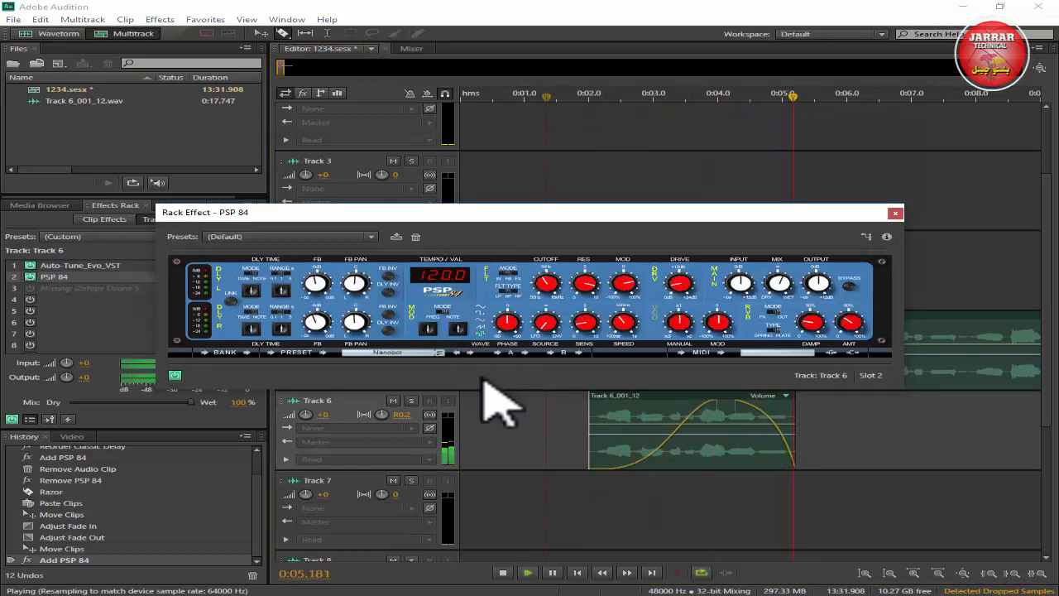
left_click(534, 573)
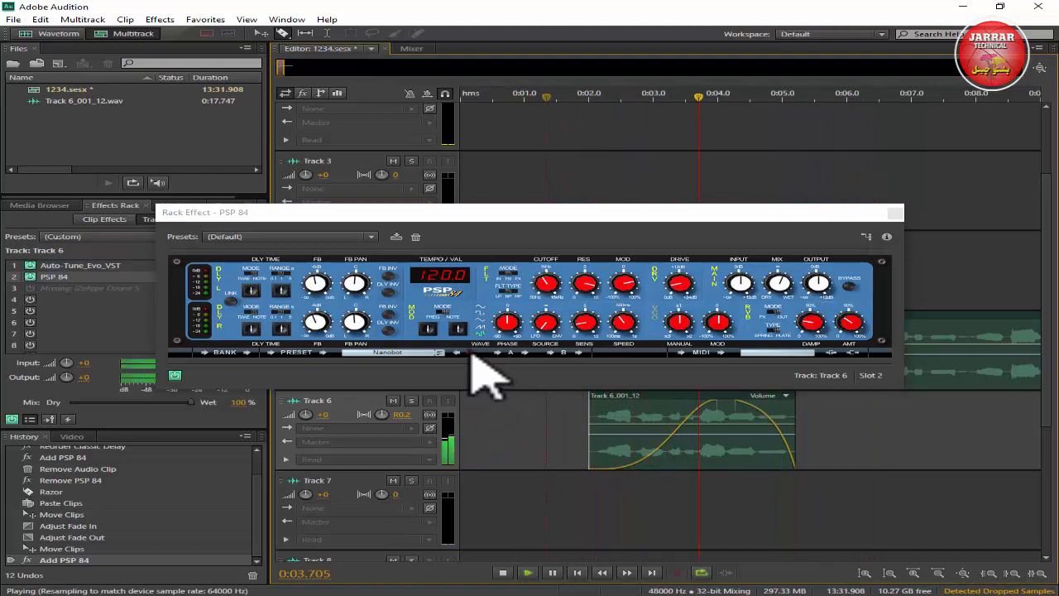
left_click(503, 572)
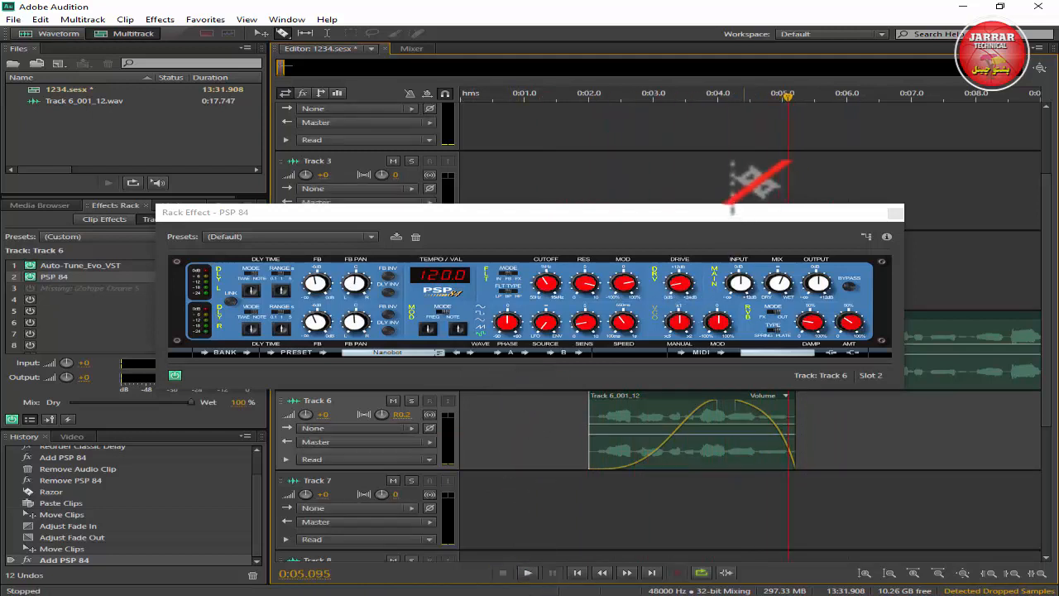
- Move the PSP 84 window clear of the clips, audition the Dub Hit preset from about 1.5 seconds and stop playback
left_click_drag(712, 211, 712, 108)
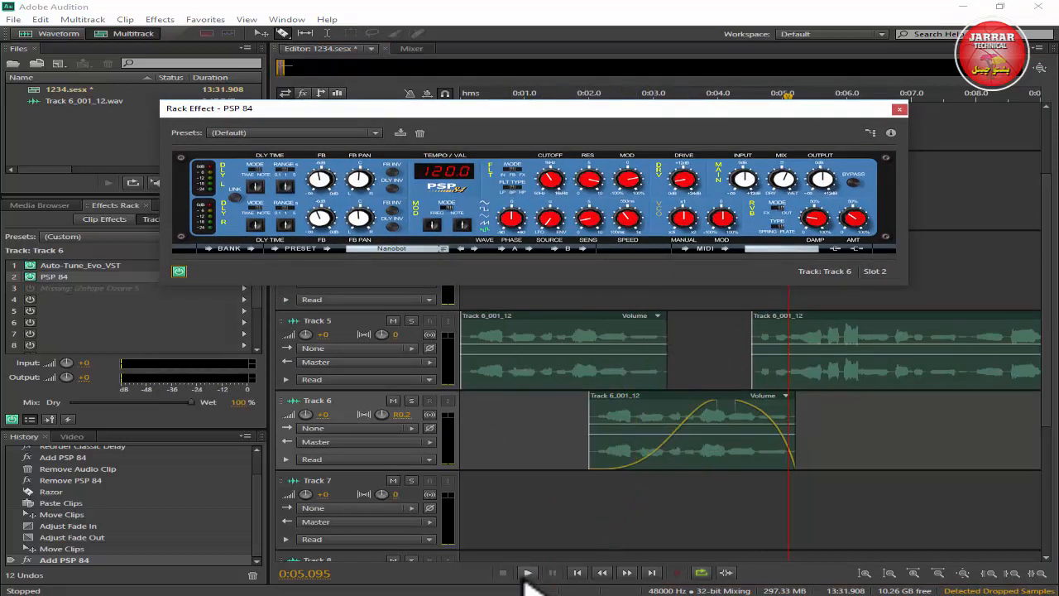
left_click(557, 92)
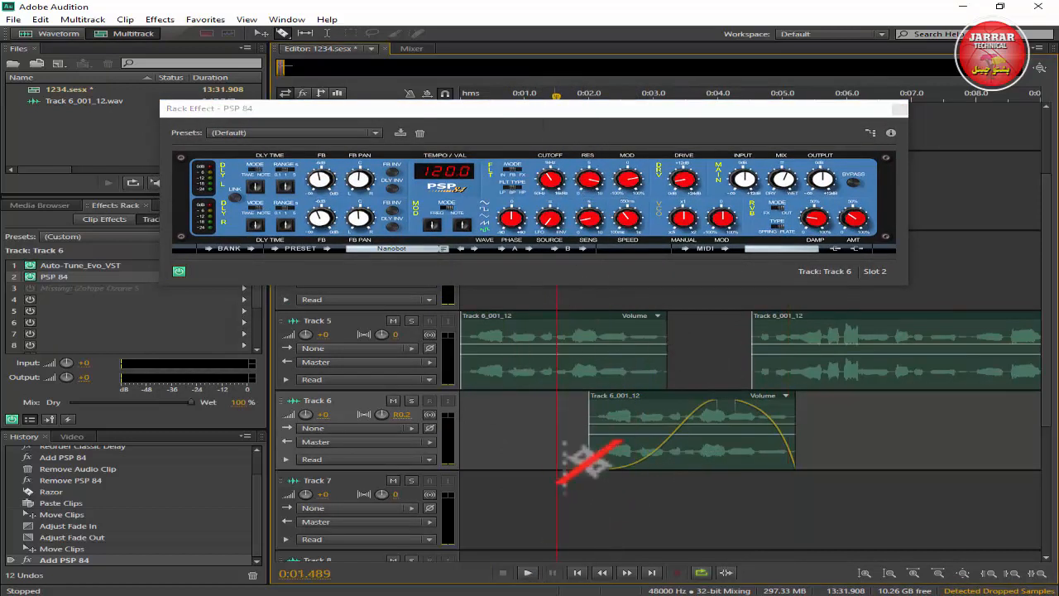
left_click(527, 572)
left_click(474, 249)
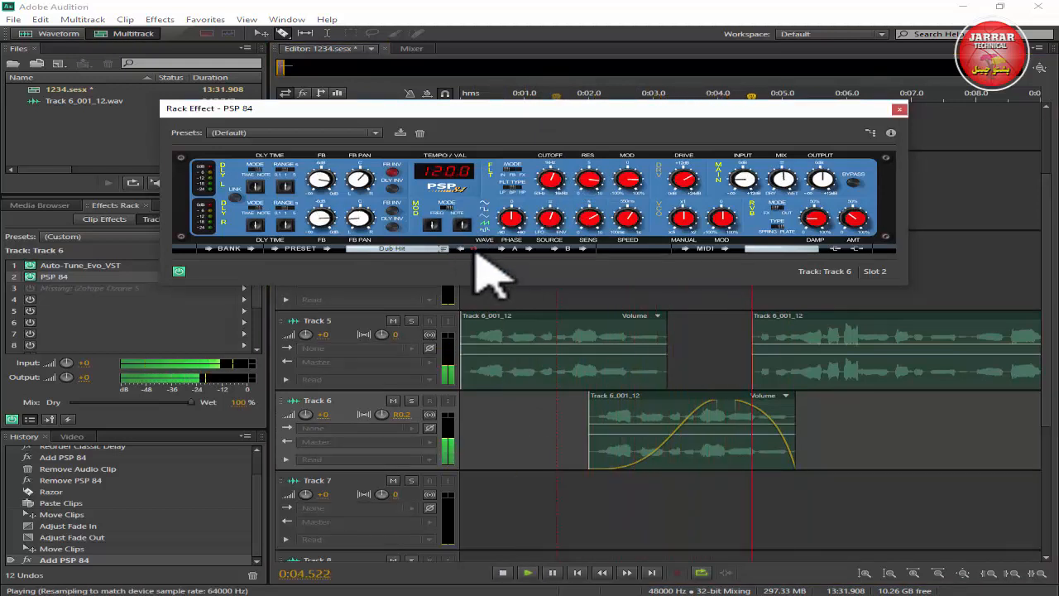
left_click(503, 572)
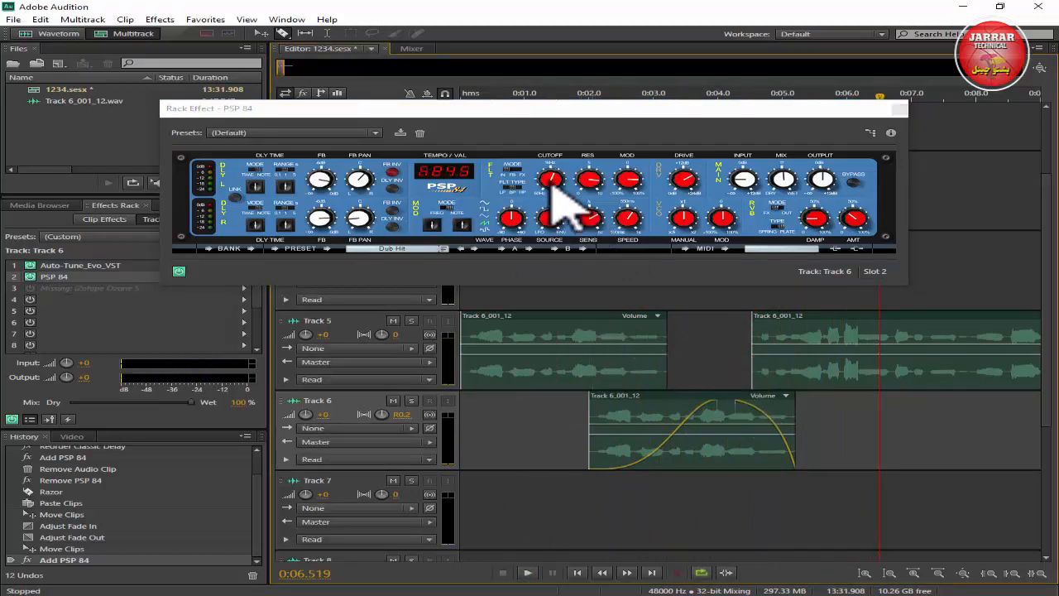
- Uncover the time ruler, play from the start with the Claustrophoby preset and return the playhead to about 1.5 seconds
left_click_drag(563, 114, 560, 164)
left_click_drag(519, 97, 387, 102)
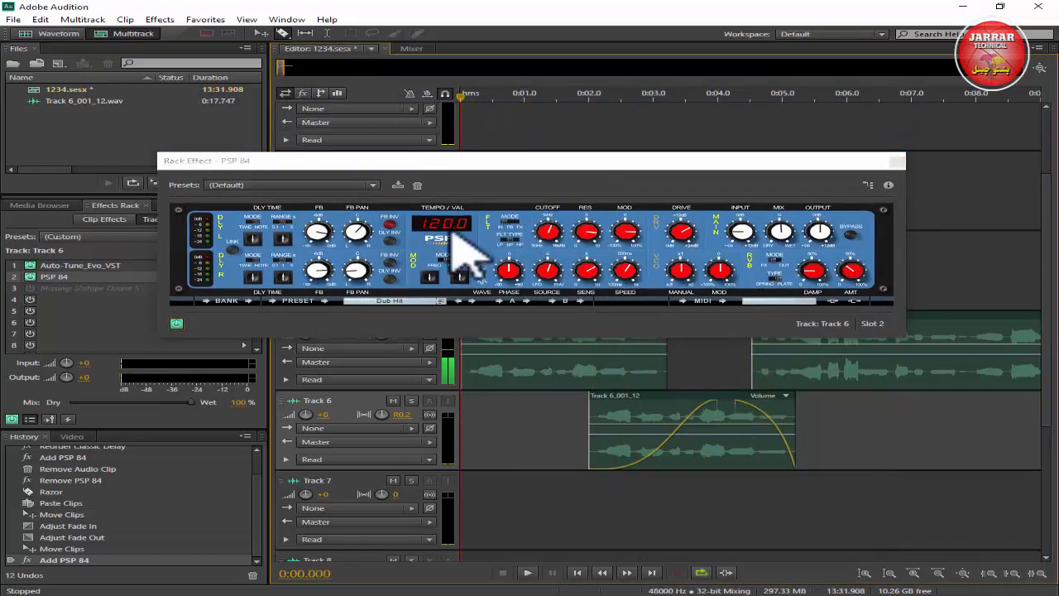
left_click(528, 572)
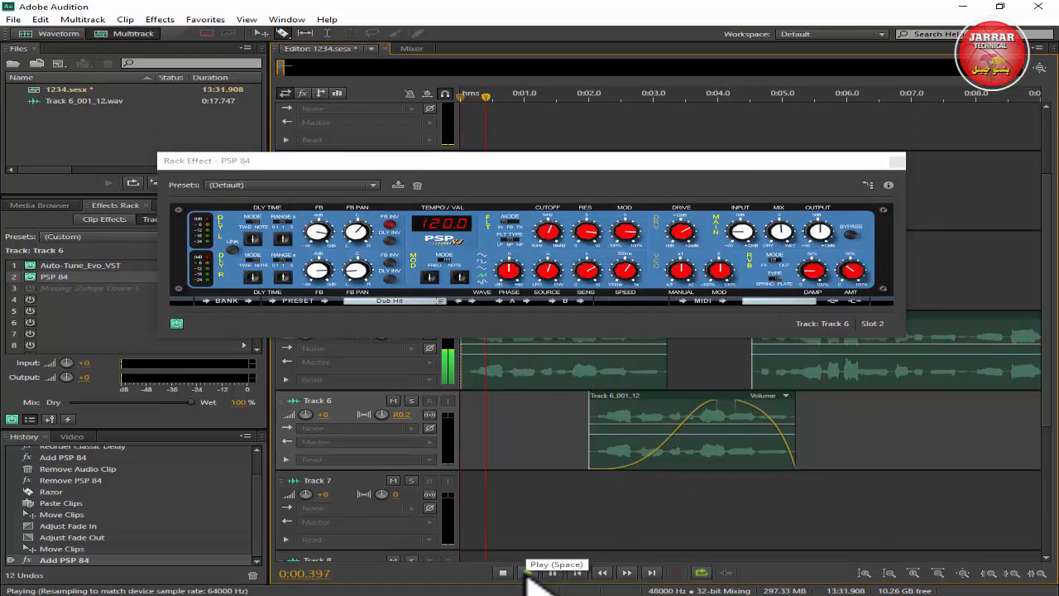
left_click(472, 301)
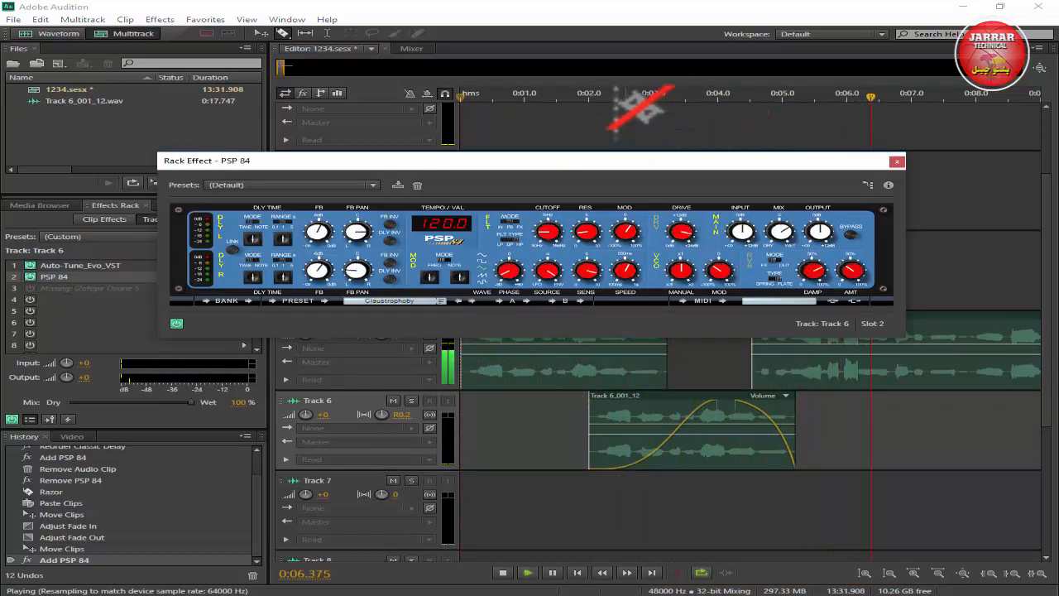
left_click(540, 93)
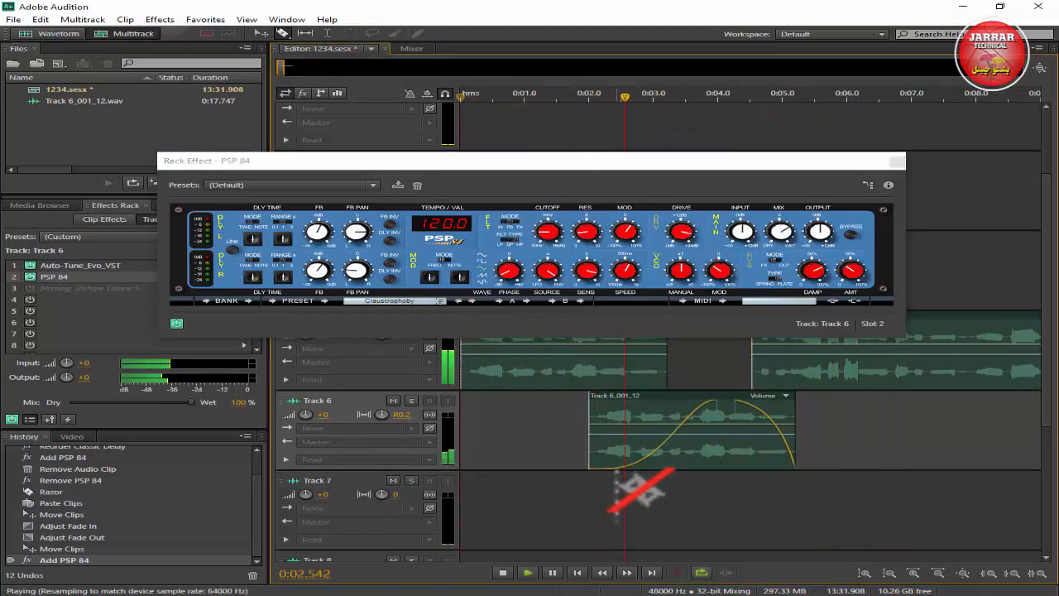
left_click(528, 573)
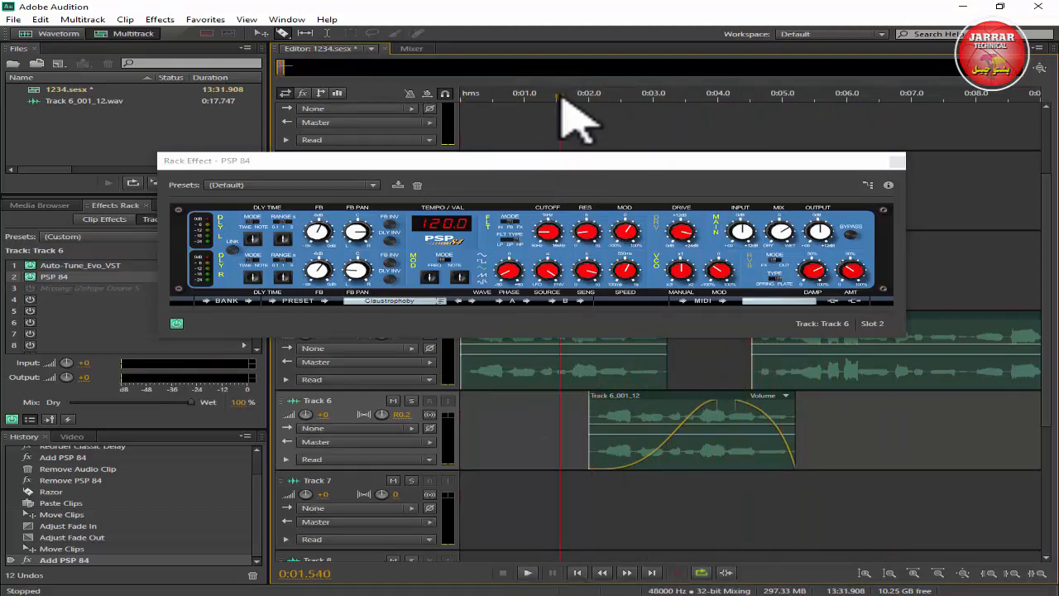
- Audition the PSP 84 presets Warm Slapback, Wow Tape, Loose And Lazy and Dropper, replaying from about 1.5 seconds
left_click(471, 301)
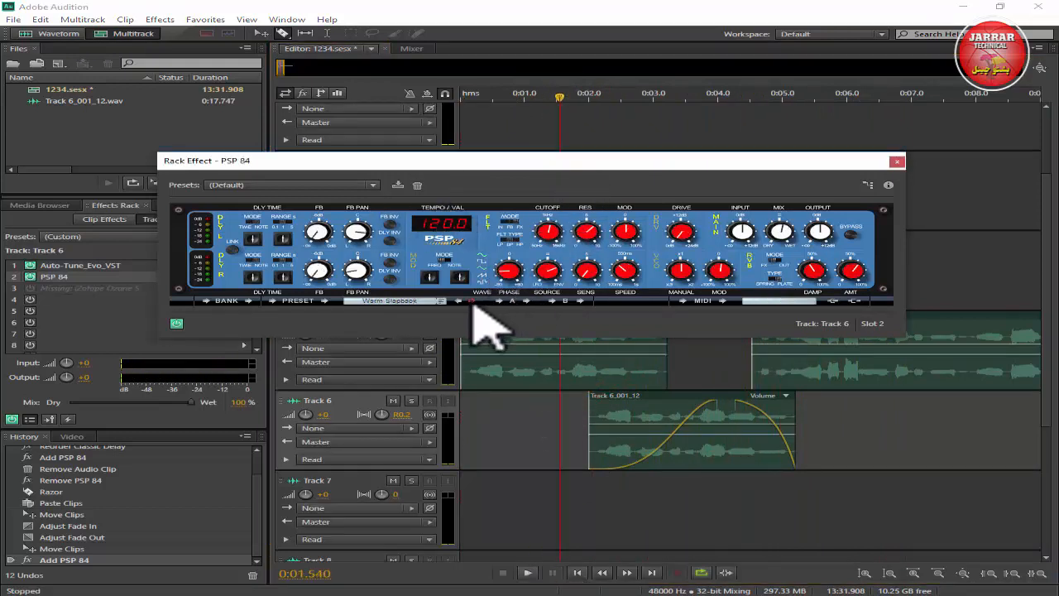
left_click(529, 576)
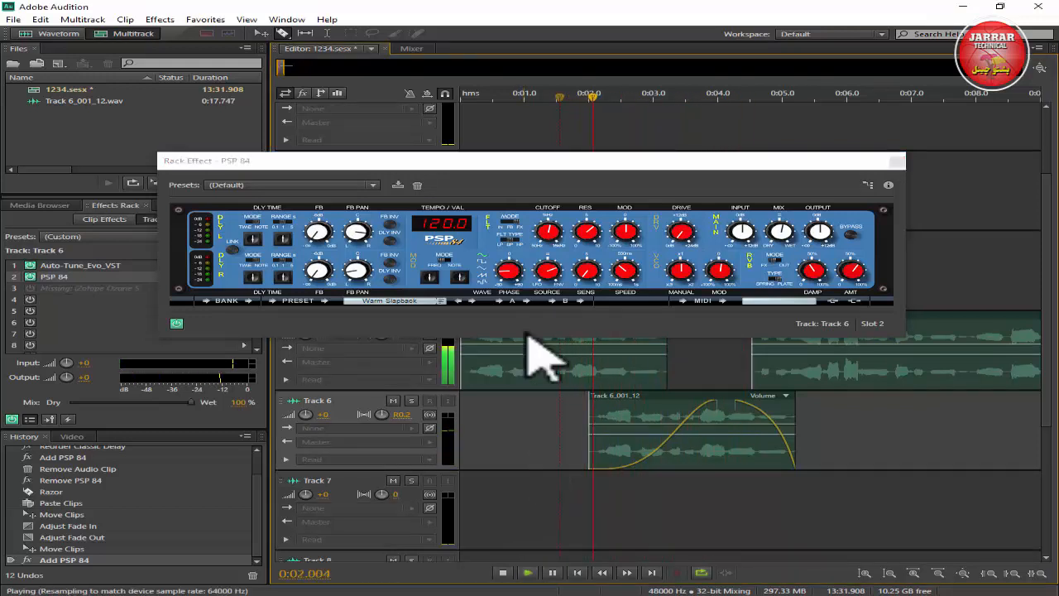
left_click(473, 302)
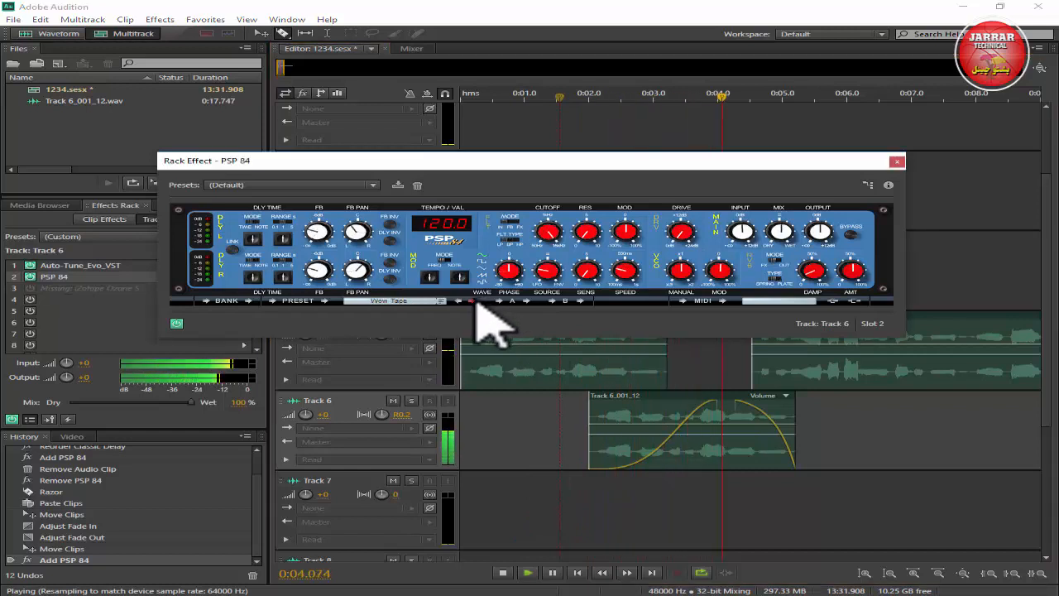
left_click(530, 573)
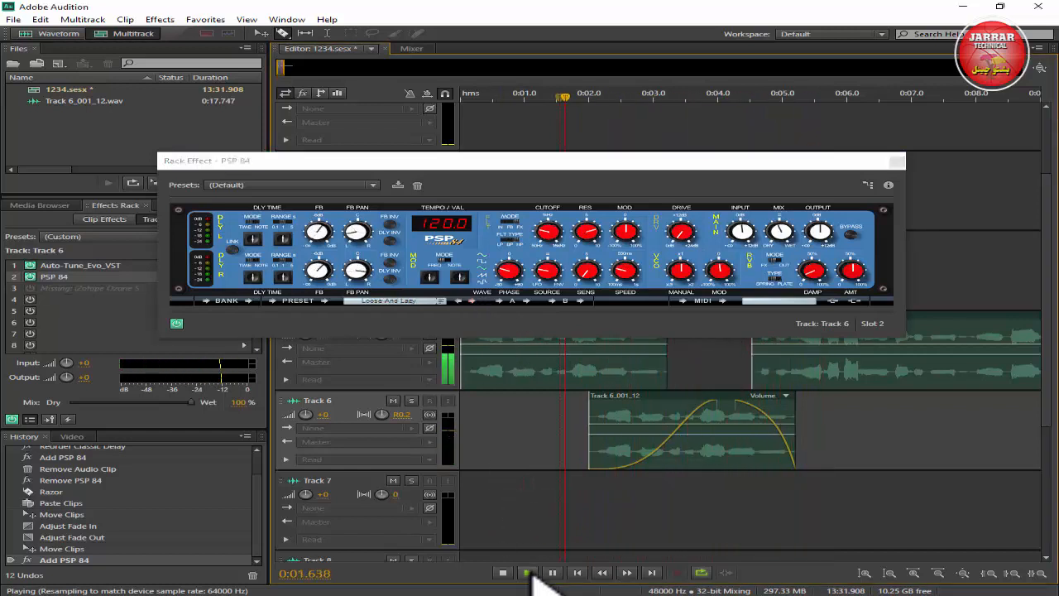
left_click(473, 301)
left_click(529, 573)
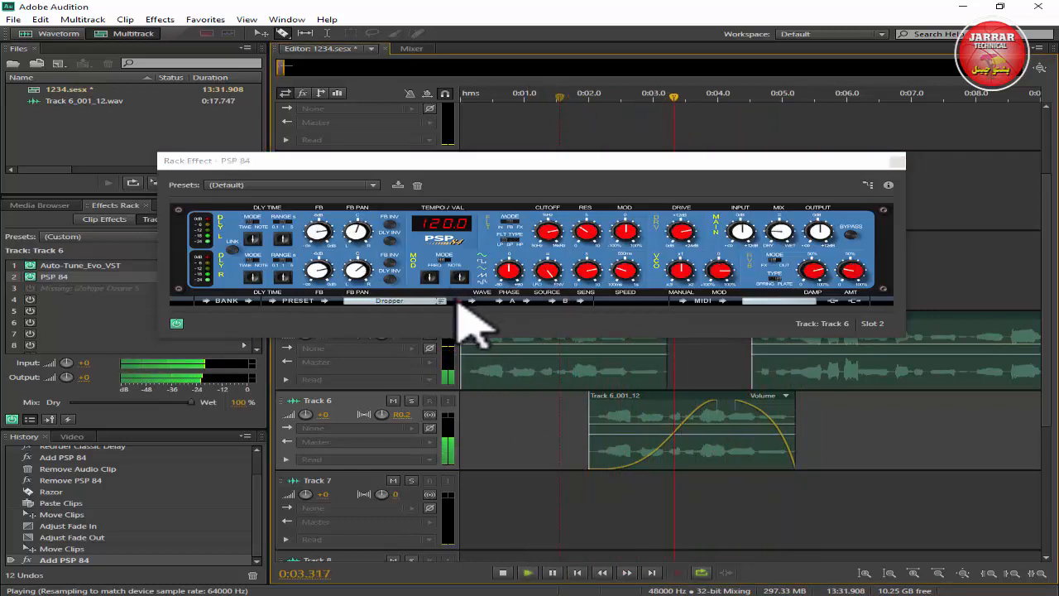
- Audition the PSP 84 presets Transmitter, Inertia and Dylatation on Track 6, replaying from about 1.5 seconds for each
left_click(472, 301)
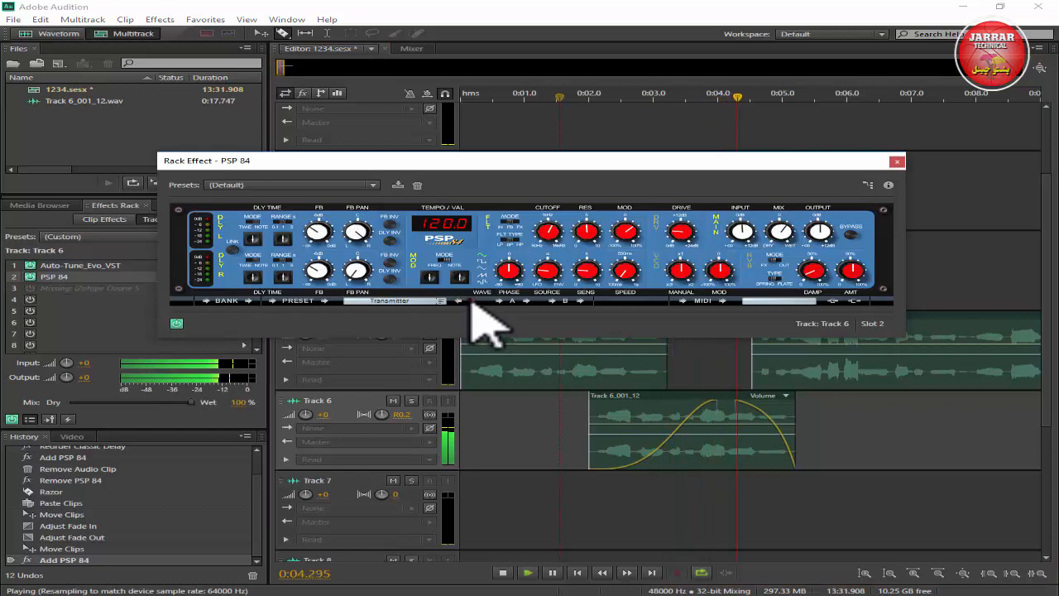
left_click(532, 574)
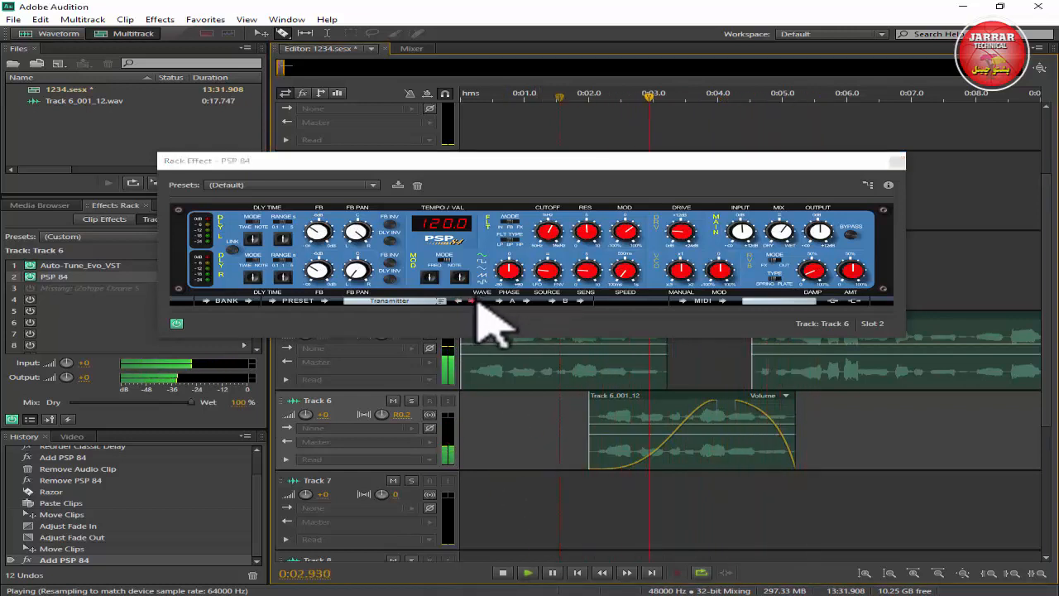
left_click(474, 302)
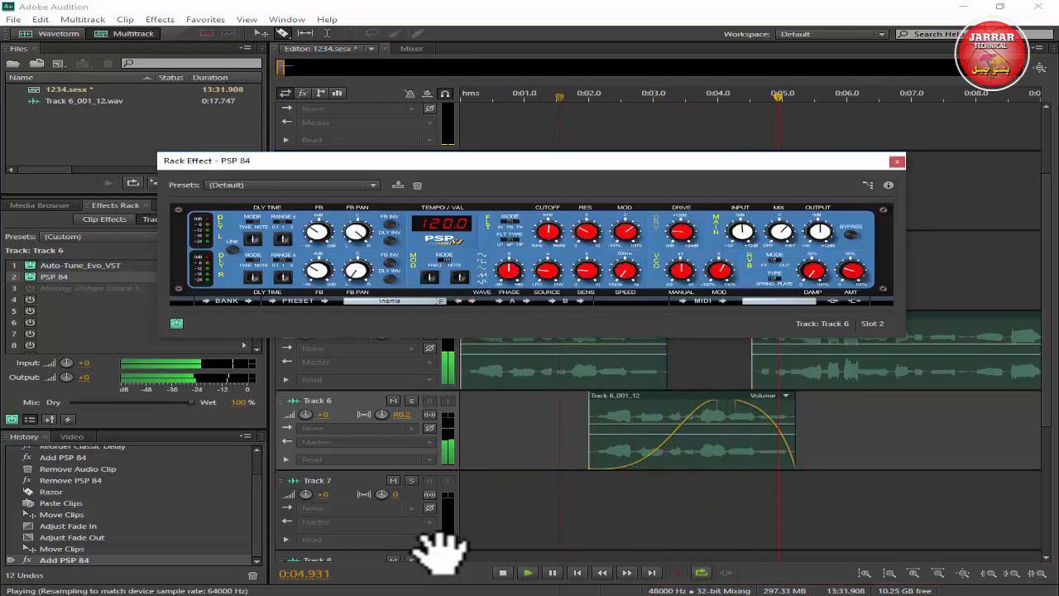
left_click(530, 574)
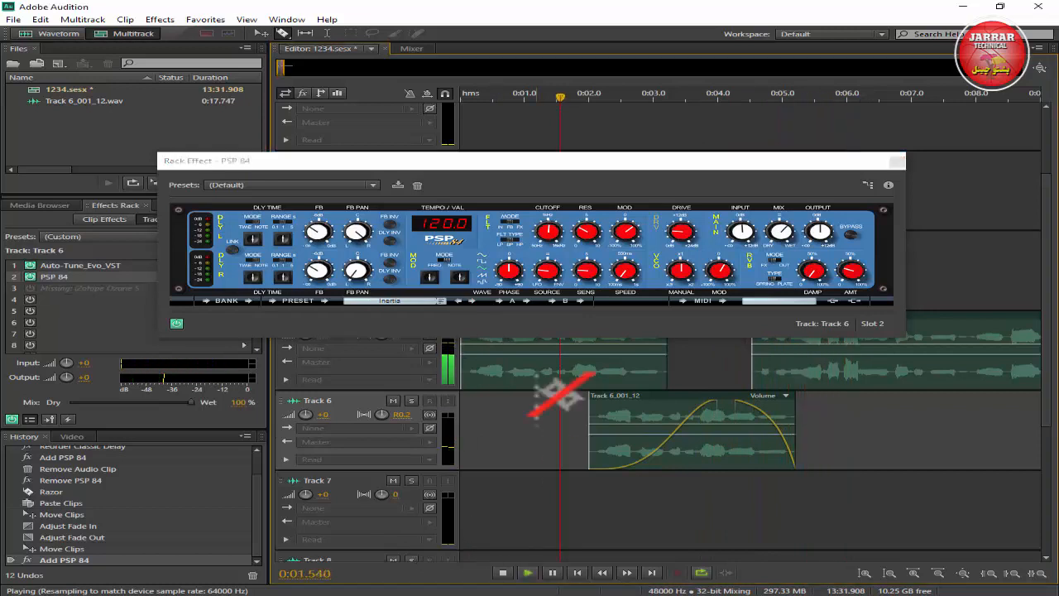
left_click(473, 301)
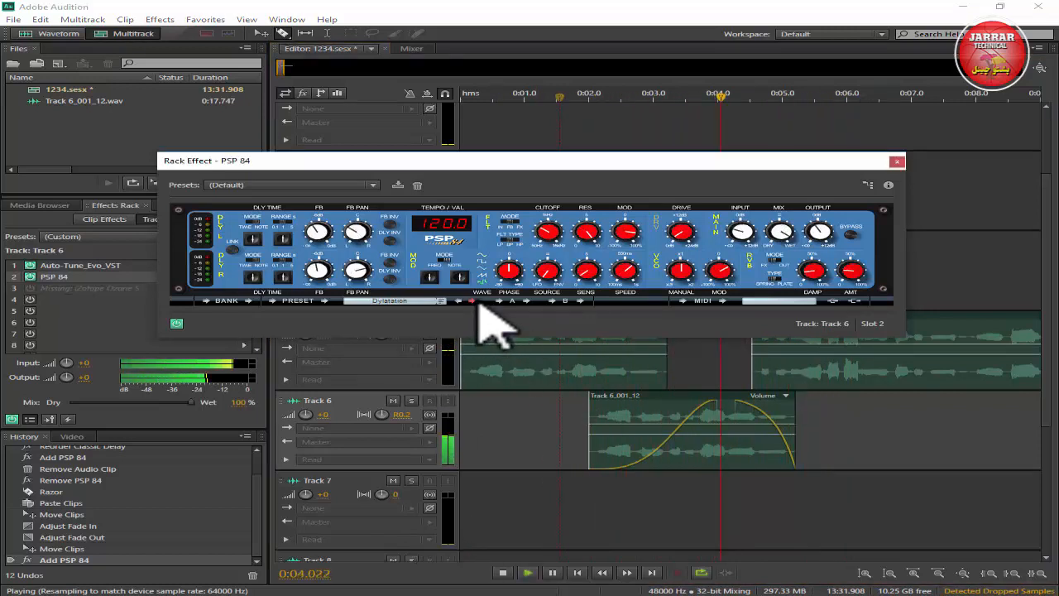
left_click(524, 572)
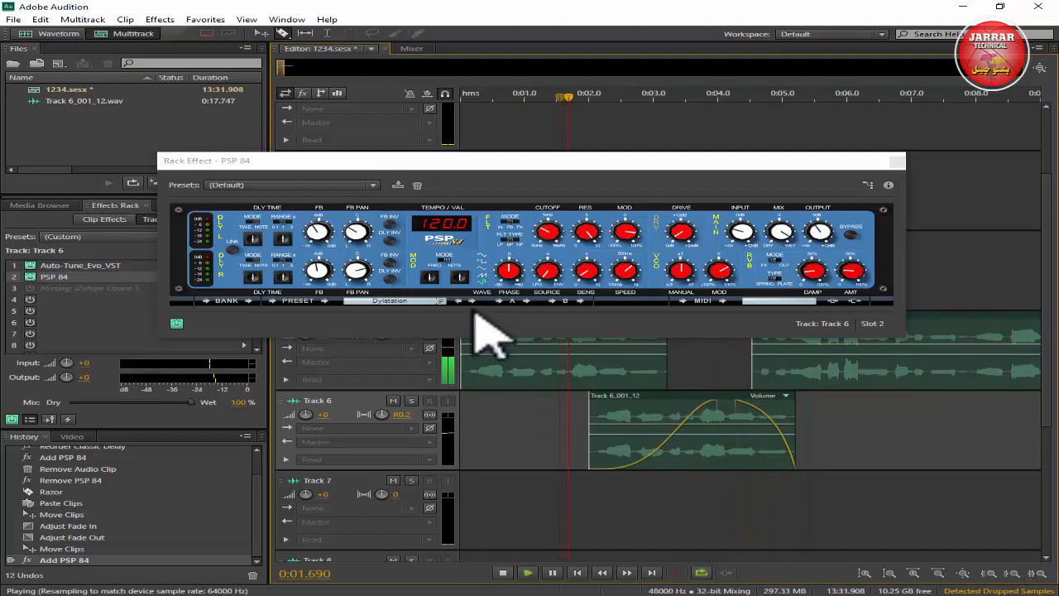
- Audition the PSP 84 presets Rain Forest, Helium and Angry Birds on Track 6, replaying from about 1.5 seconds each time
left_click(470, 303)
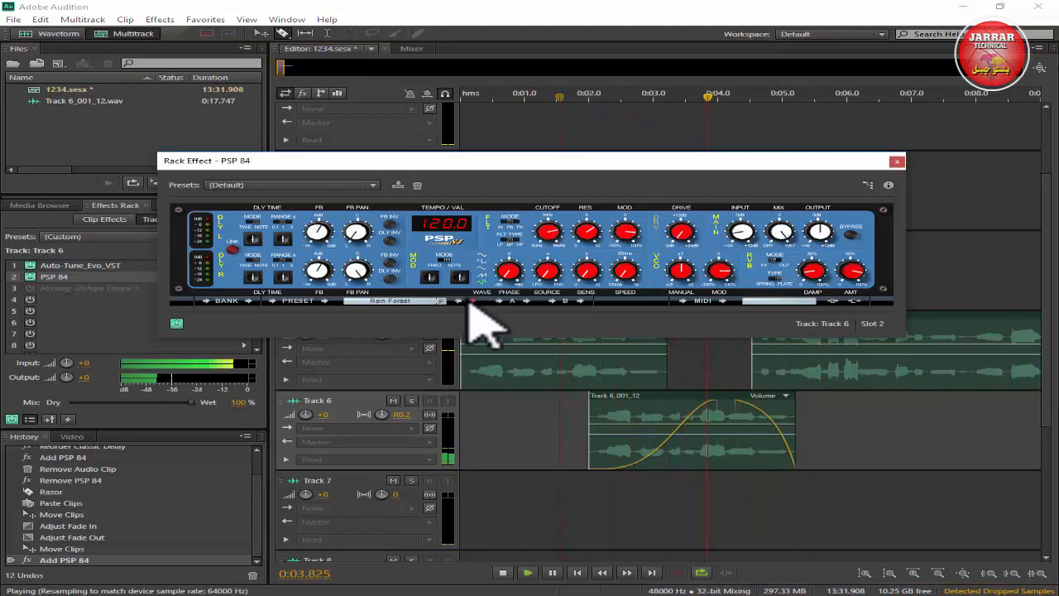
left_click(527, 573)
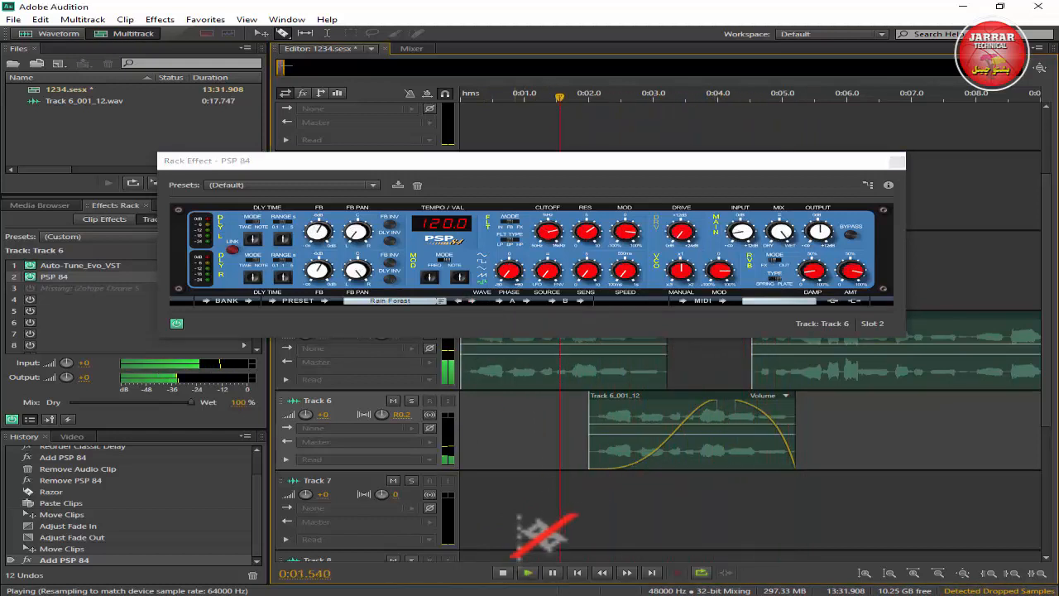
left_click(472, 302)
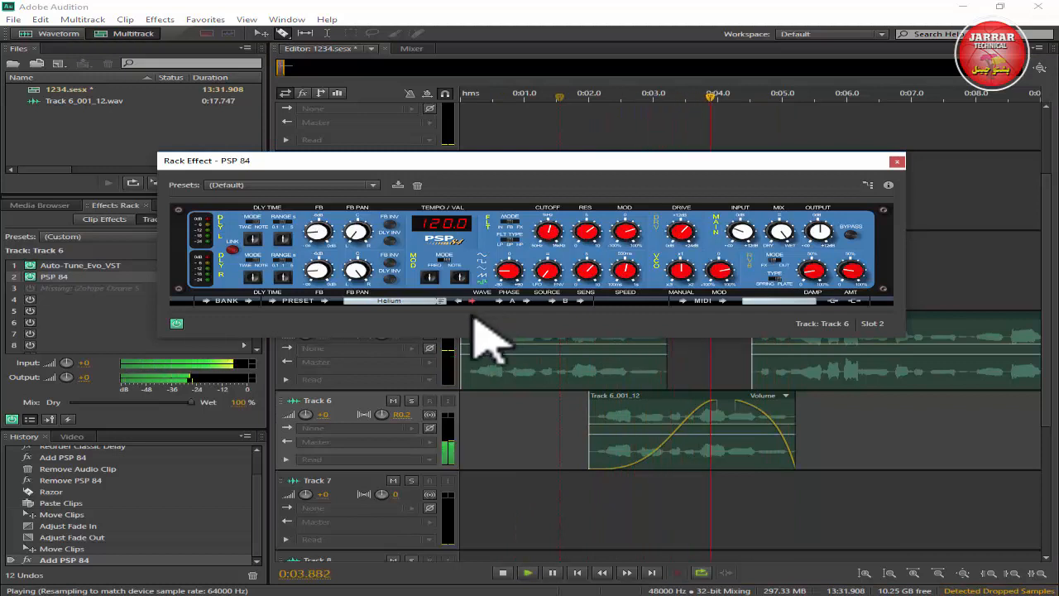
left_click(528, 573)
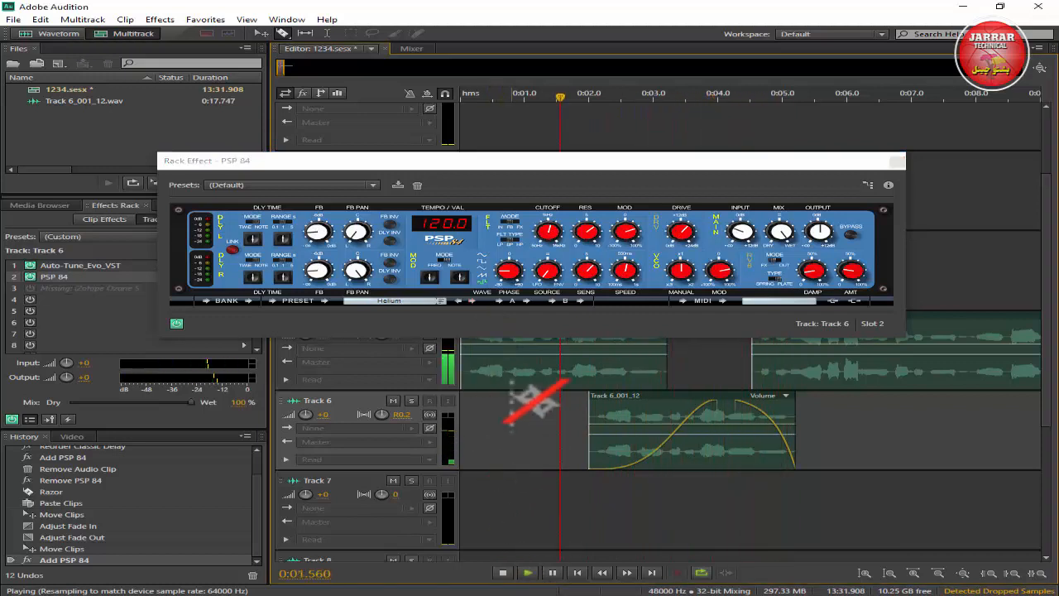
left_click(473, 302)
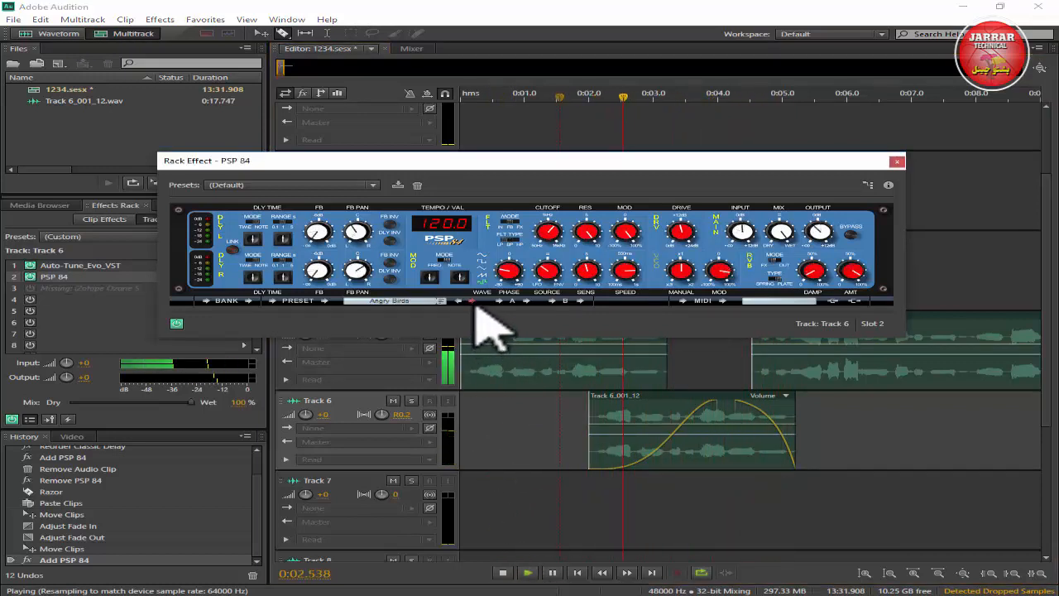
left_click(527, 573)
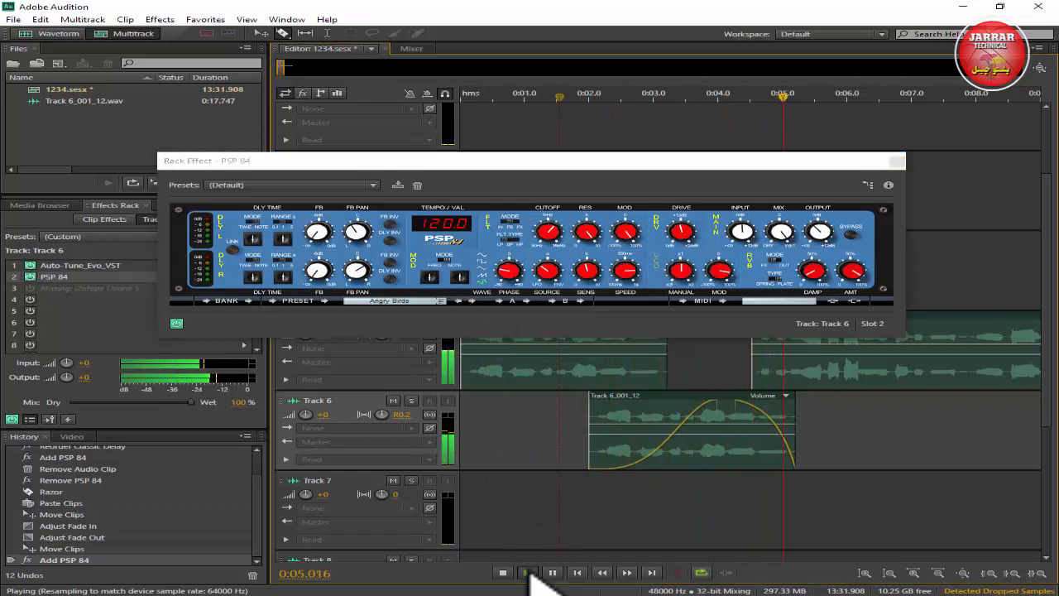
- Try the PSP 84 presets Drum Filter and Drunken Tape on Track 6, replaying from about 1.5 seconds with each
left_click(472, 303)
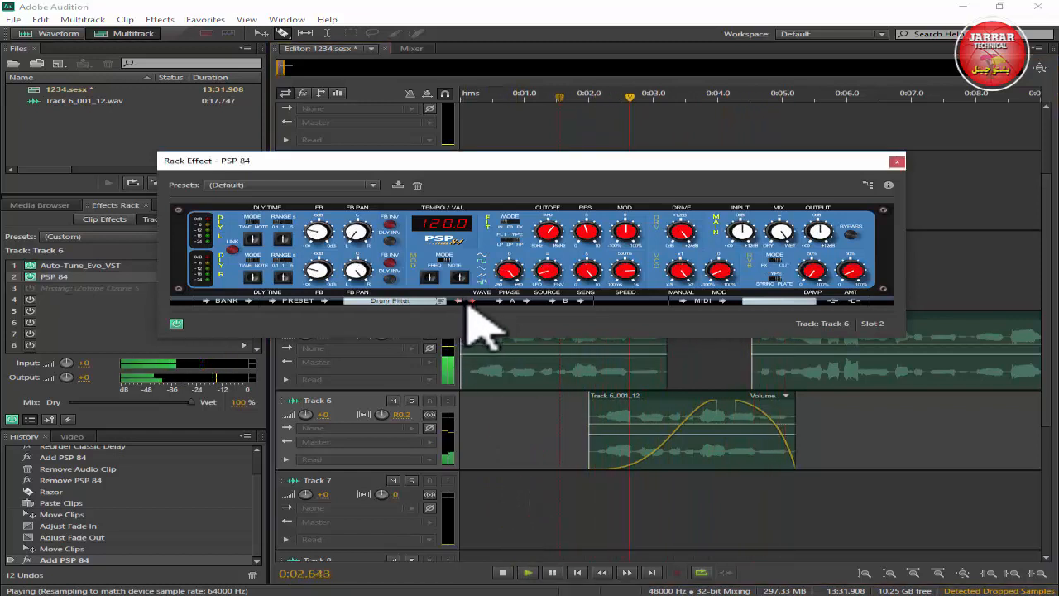
left_click(527, 573)
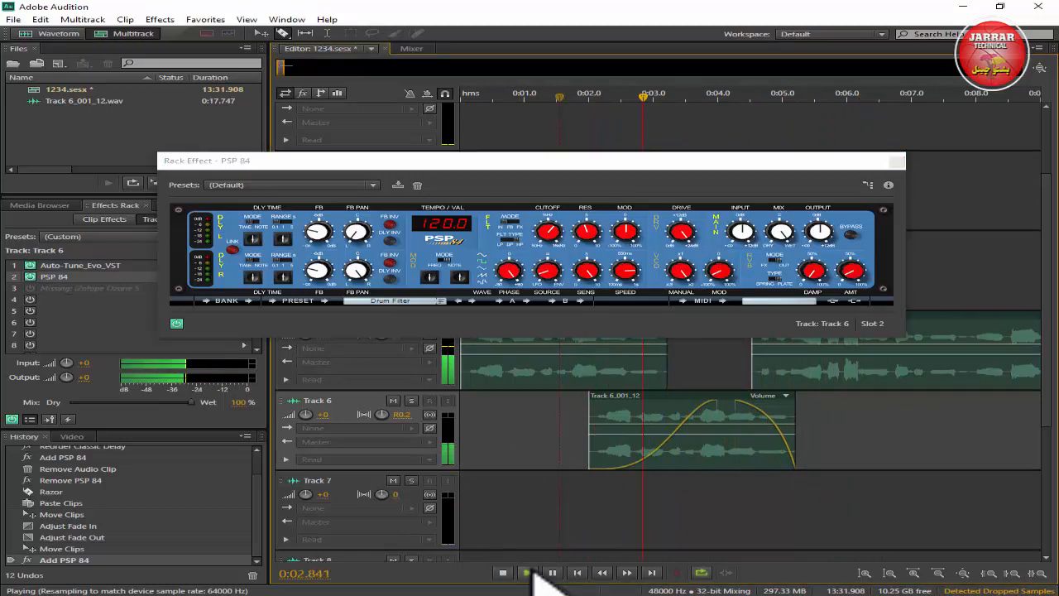
left_click(472, 301)
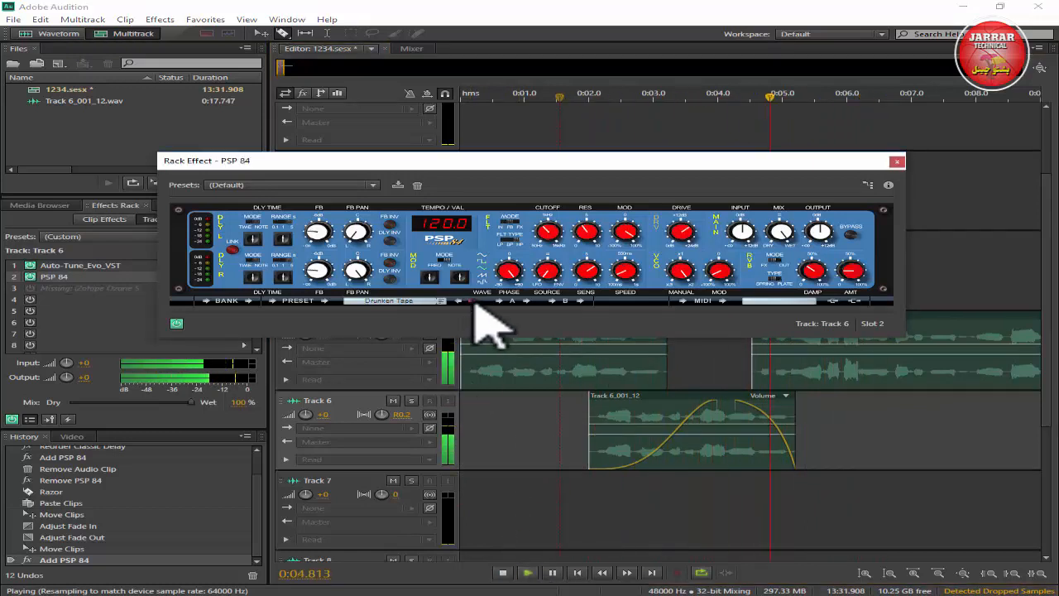
left_click(527, 572)
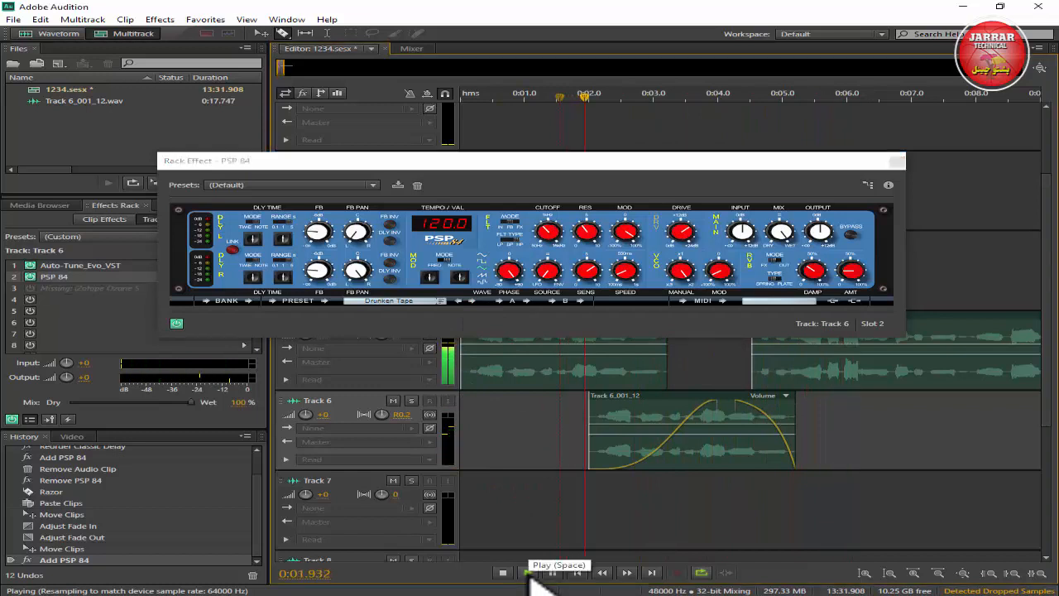
- Apply the Haunted Playground preset to Track 6's PSP 84, replay the passage, close the effect window and stop playback
left_click(471, 301)
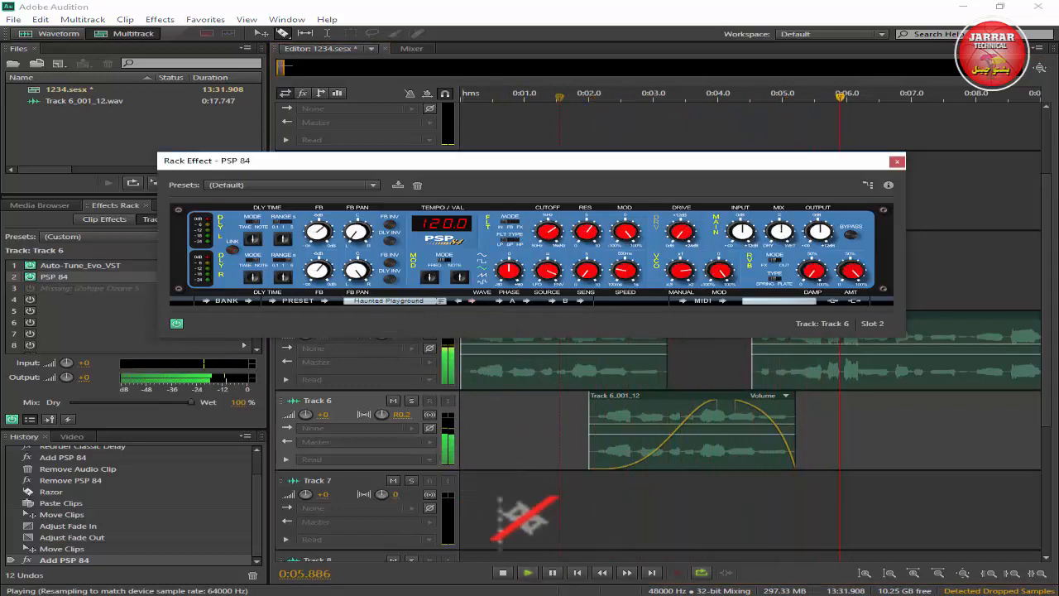
left_click(528, 572)
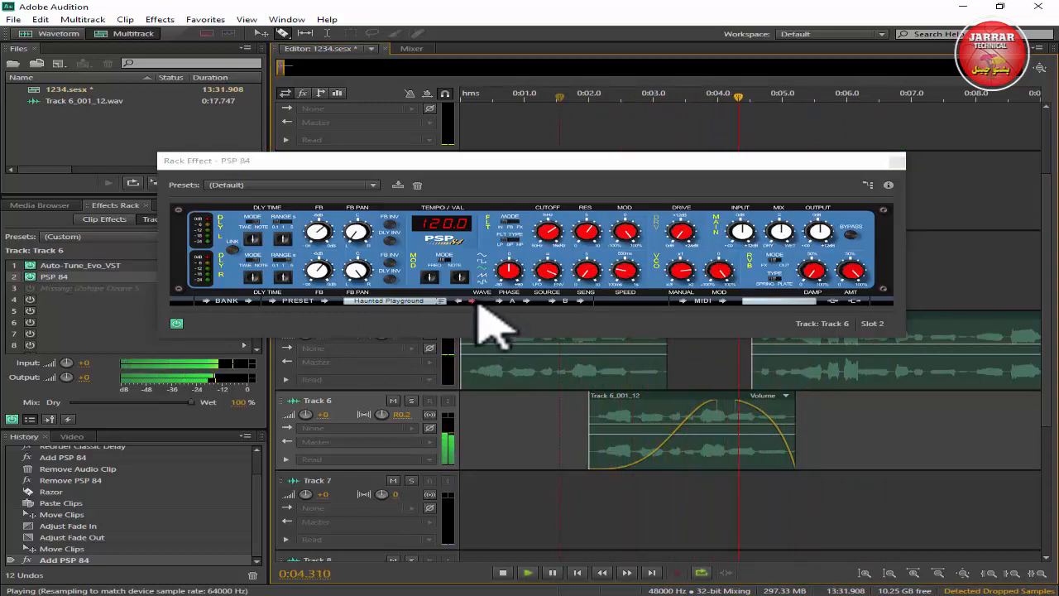
left_click(899, 162)
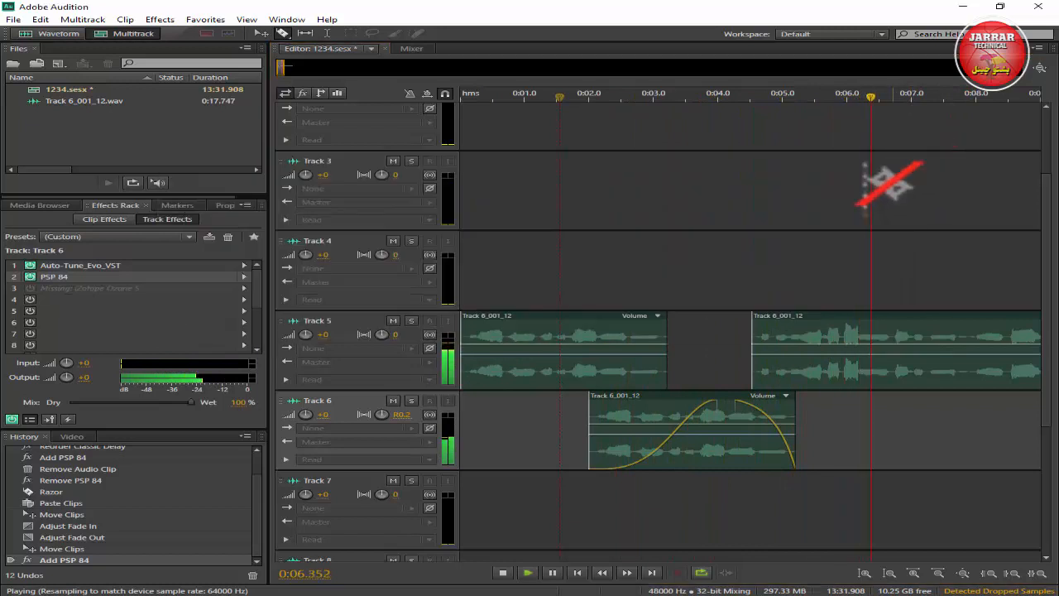
left_click(503, 573)
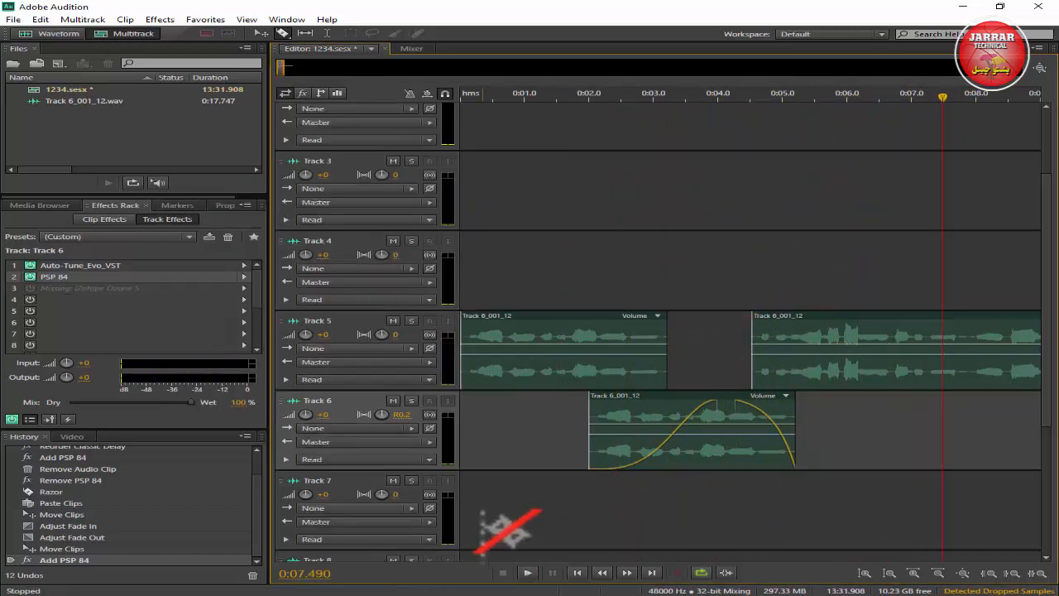
- Select Track 3 and return the playhead to the start of the session
left_click_drag(485, 521, 791, 242)
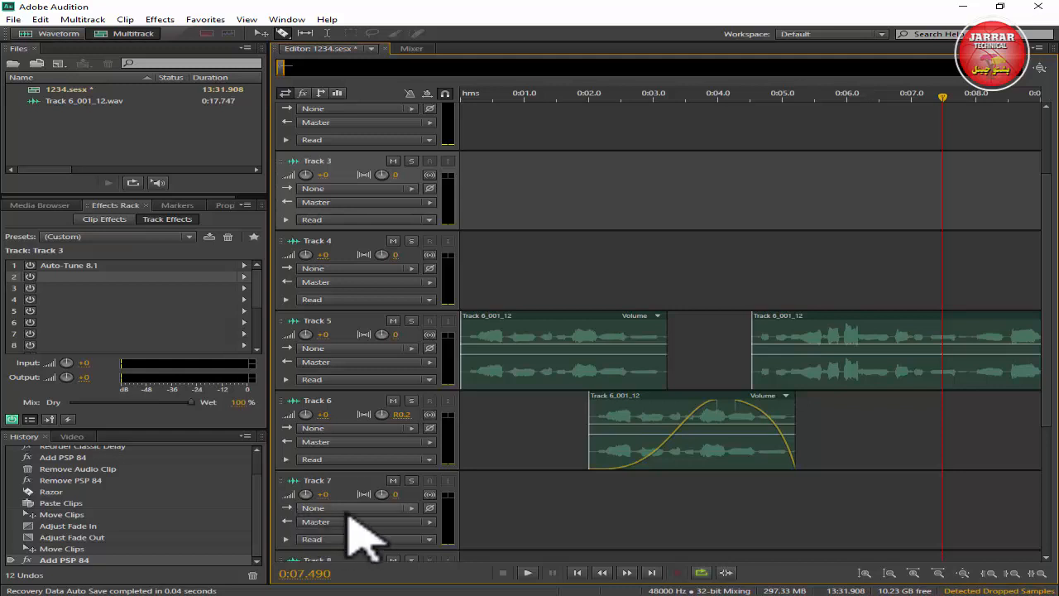
left_click(576, 573)
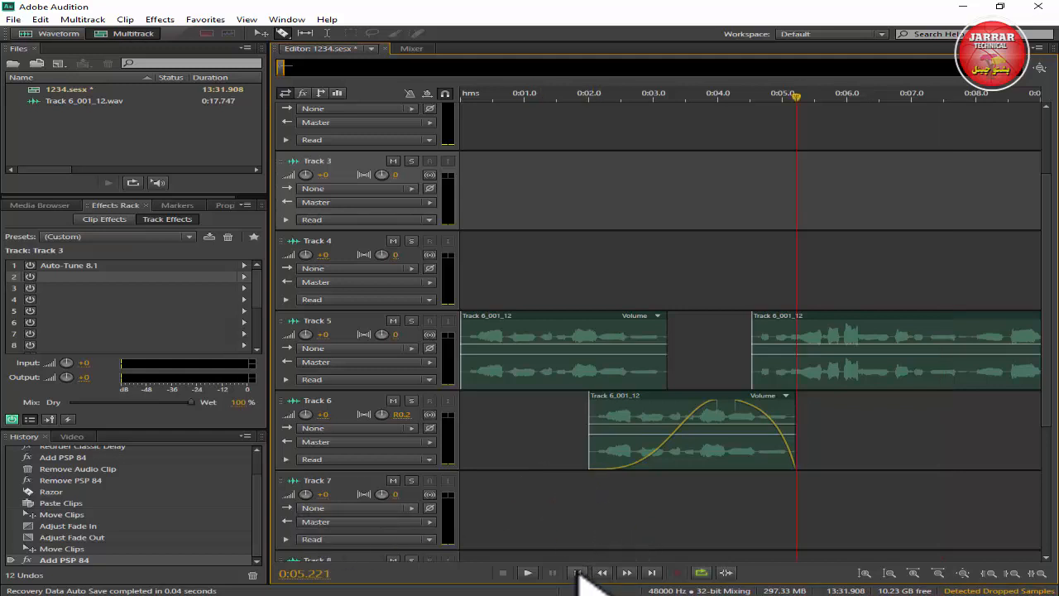
left_click(577, 573)
left_click(577, 573)
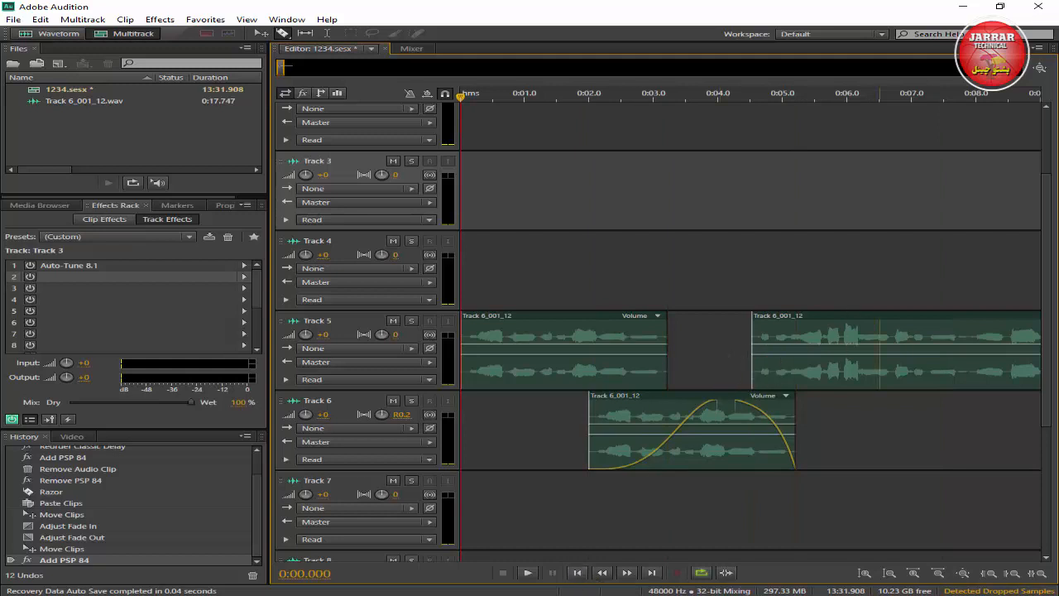
scroll(1051, 319, "down", 1)
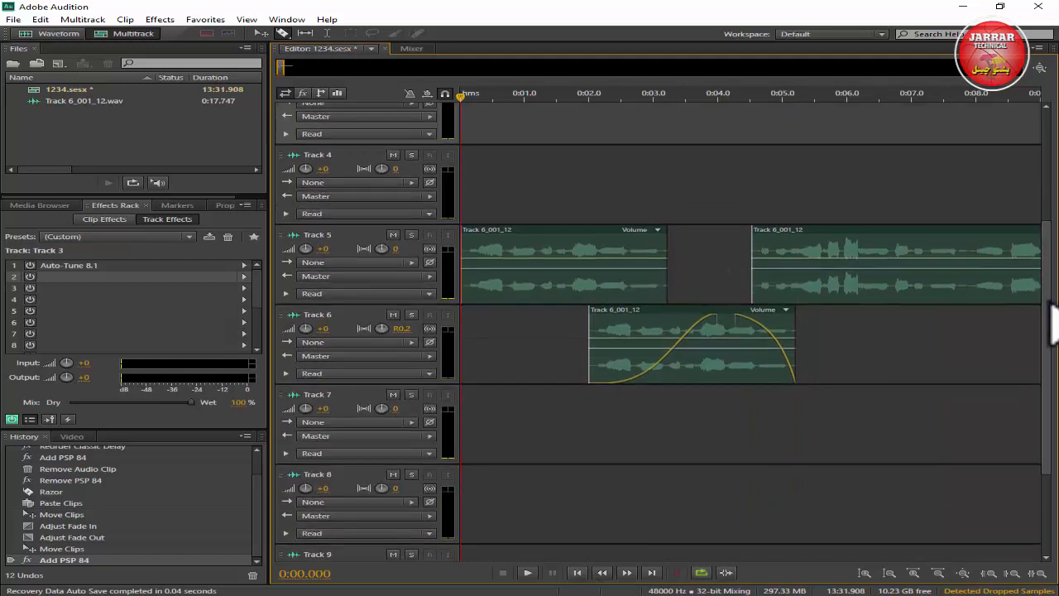